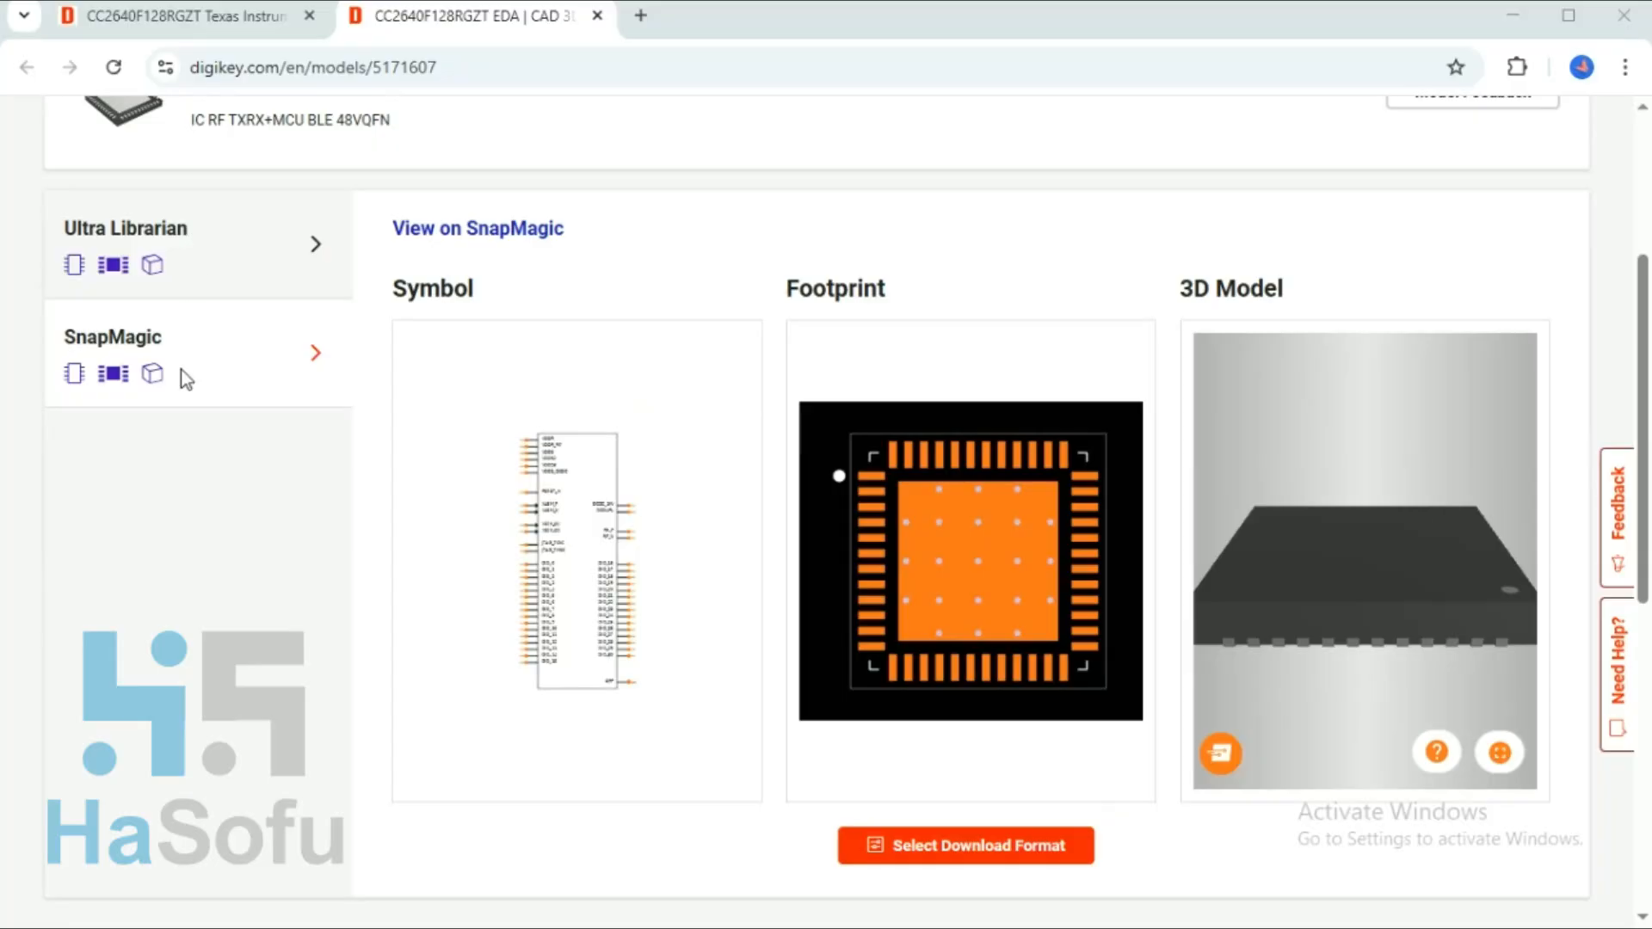
Step: Download the SnapMagic model of the CC2640F128RGZT with the STEP 3D model and the KiCad (V6 and later) format
left_click(914, 850)
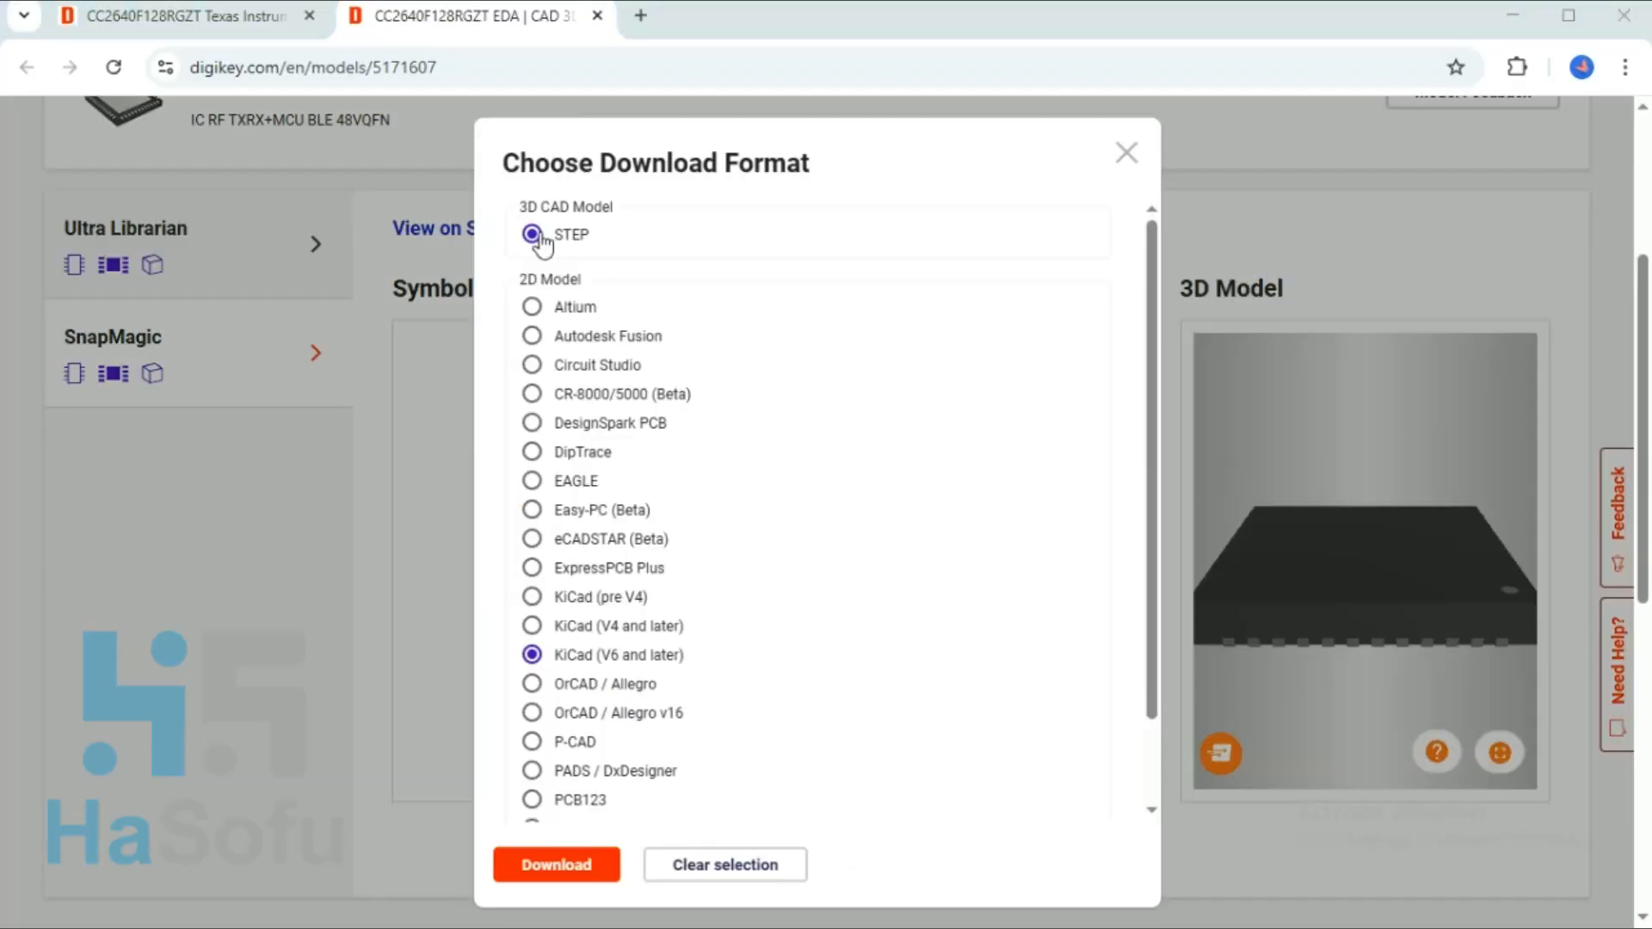
left_click(532, 654)
left_click(555, 864)
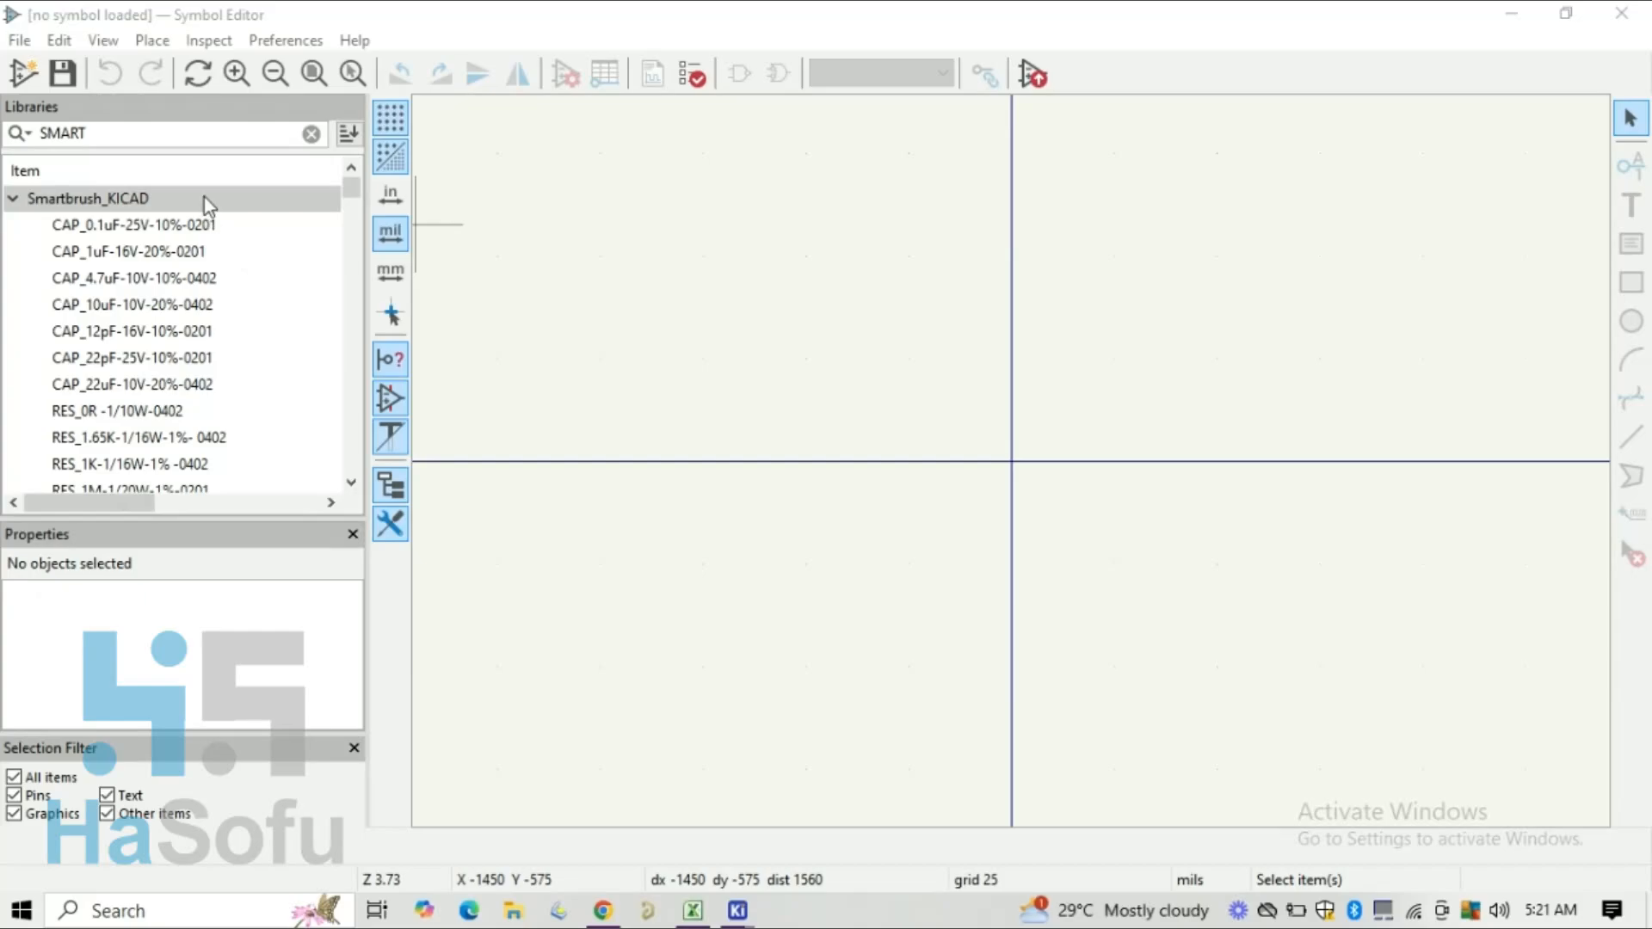
Step: In KiCad's Symbol Editor, import CC2640F128RGZT.kicad_sym from the Downloads folder into the Smartbrush_KICAD library
right_click(203, 198)
left_click(293, 451)
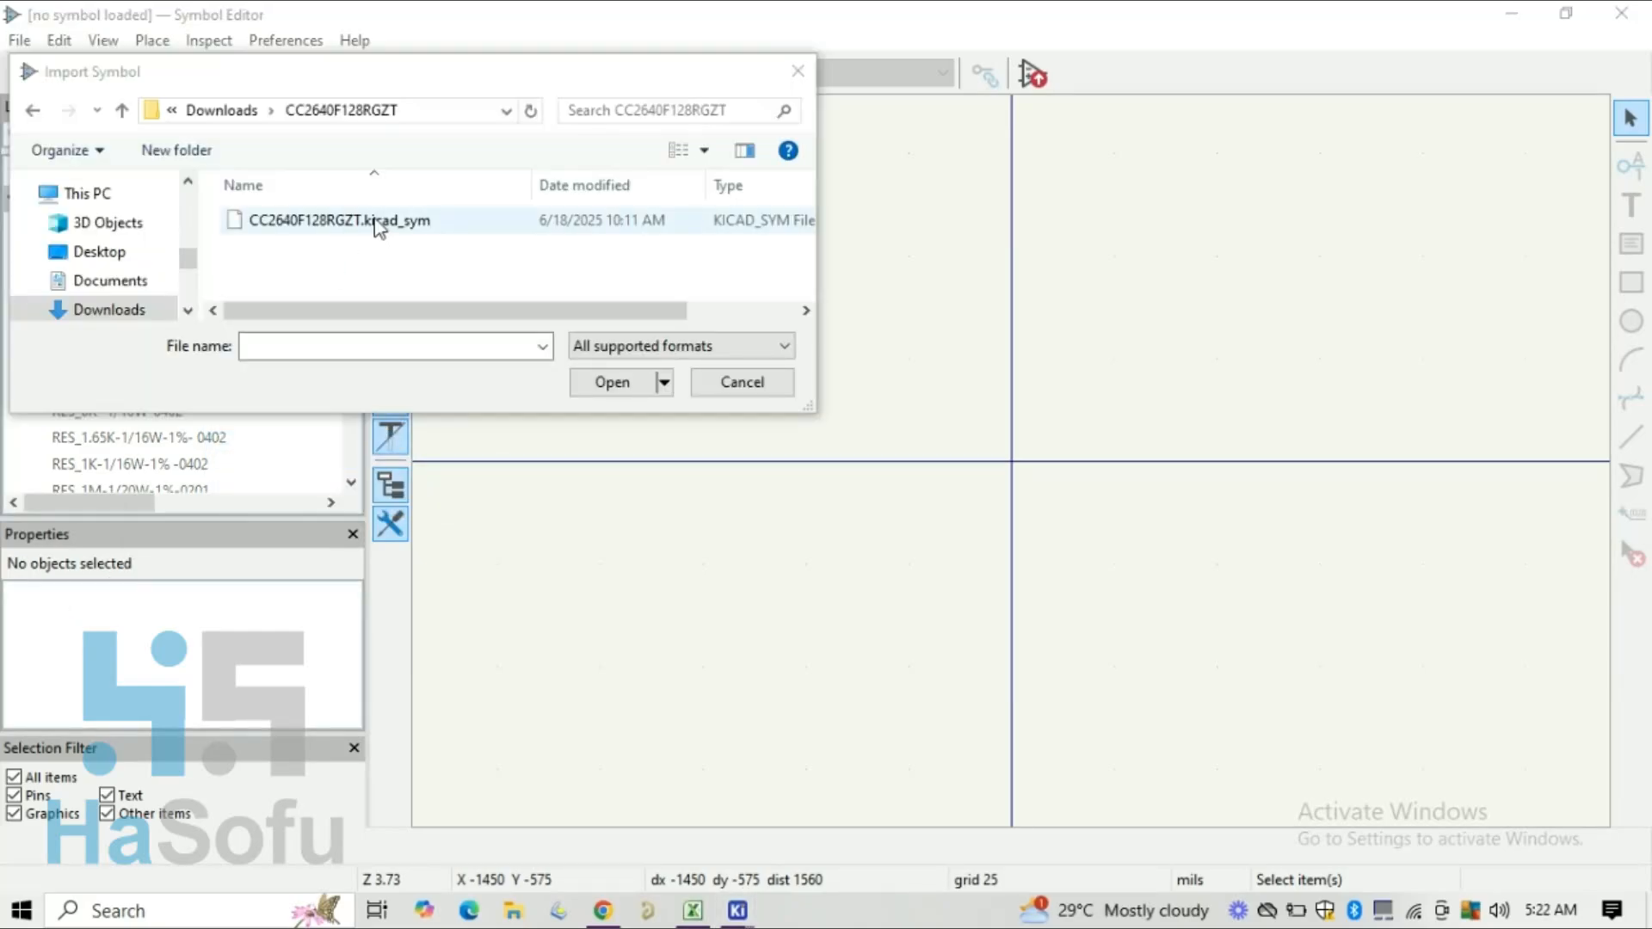
double_click(376, 221)
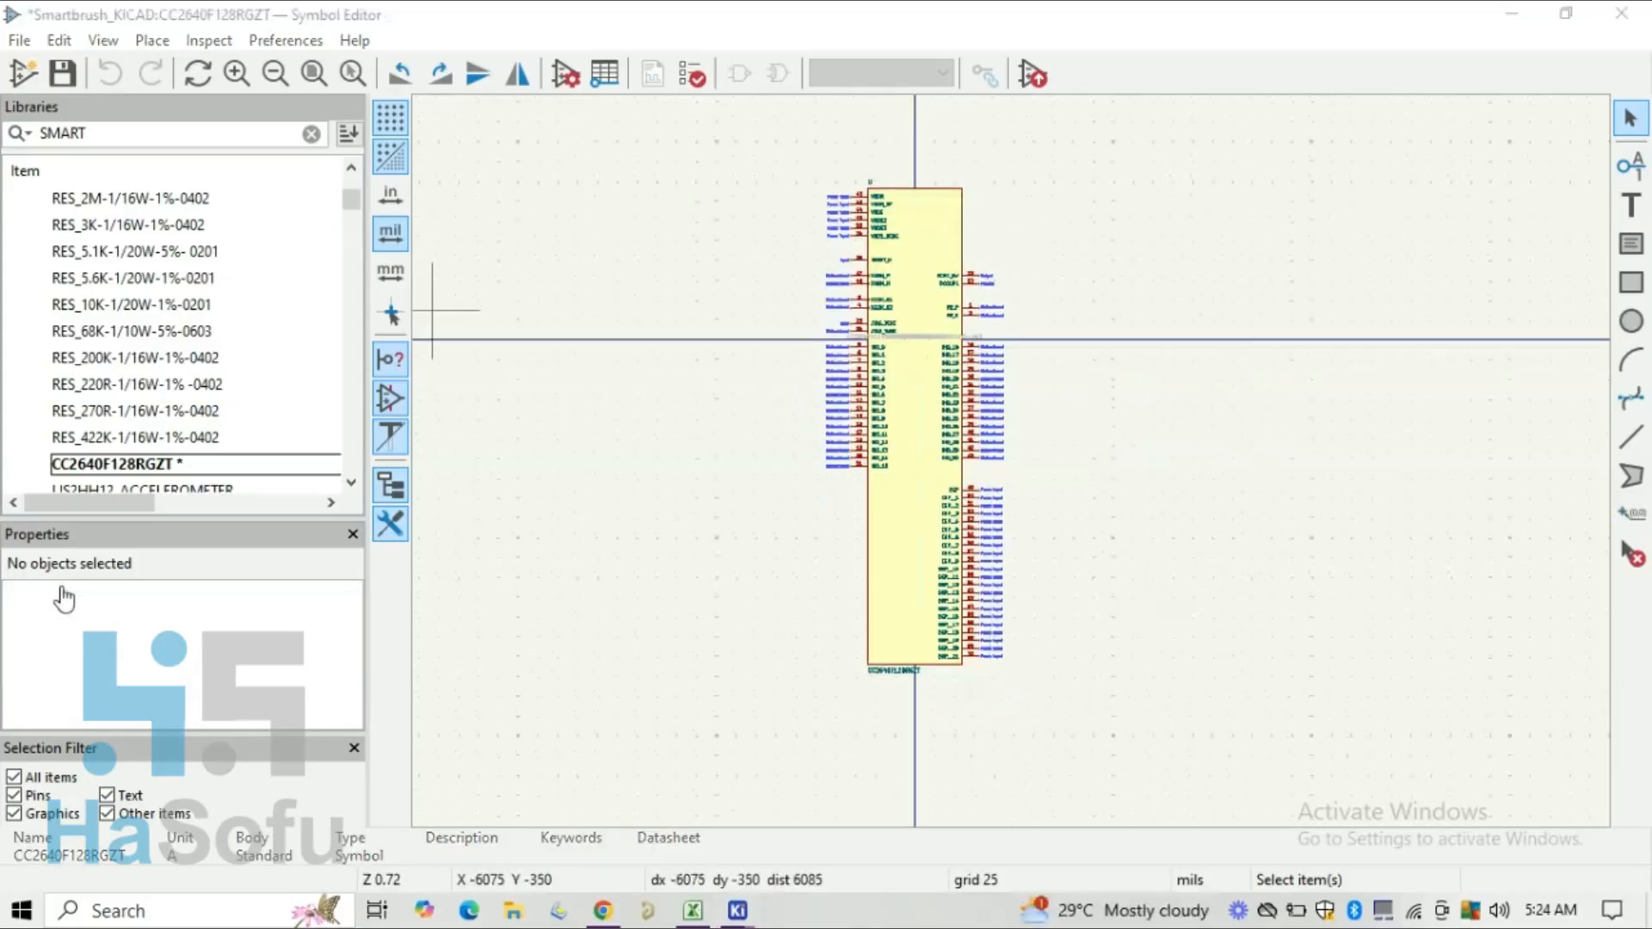
Step: Move the lower and upper groups of right-side pins away from the symbol body into the empty space beside it
left_click_drag(1020, 685, 975, 479)
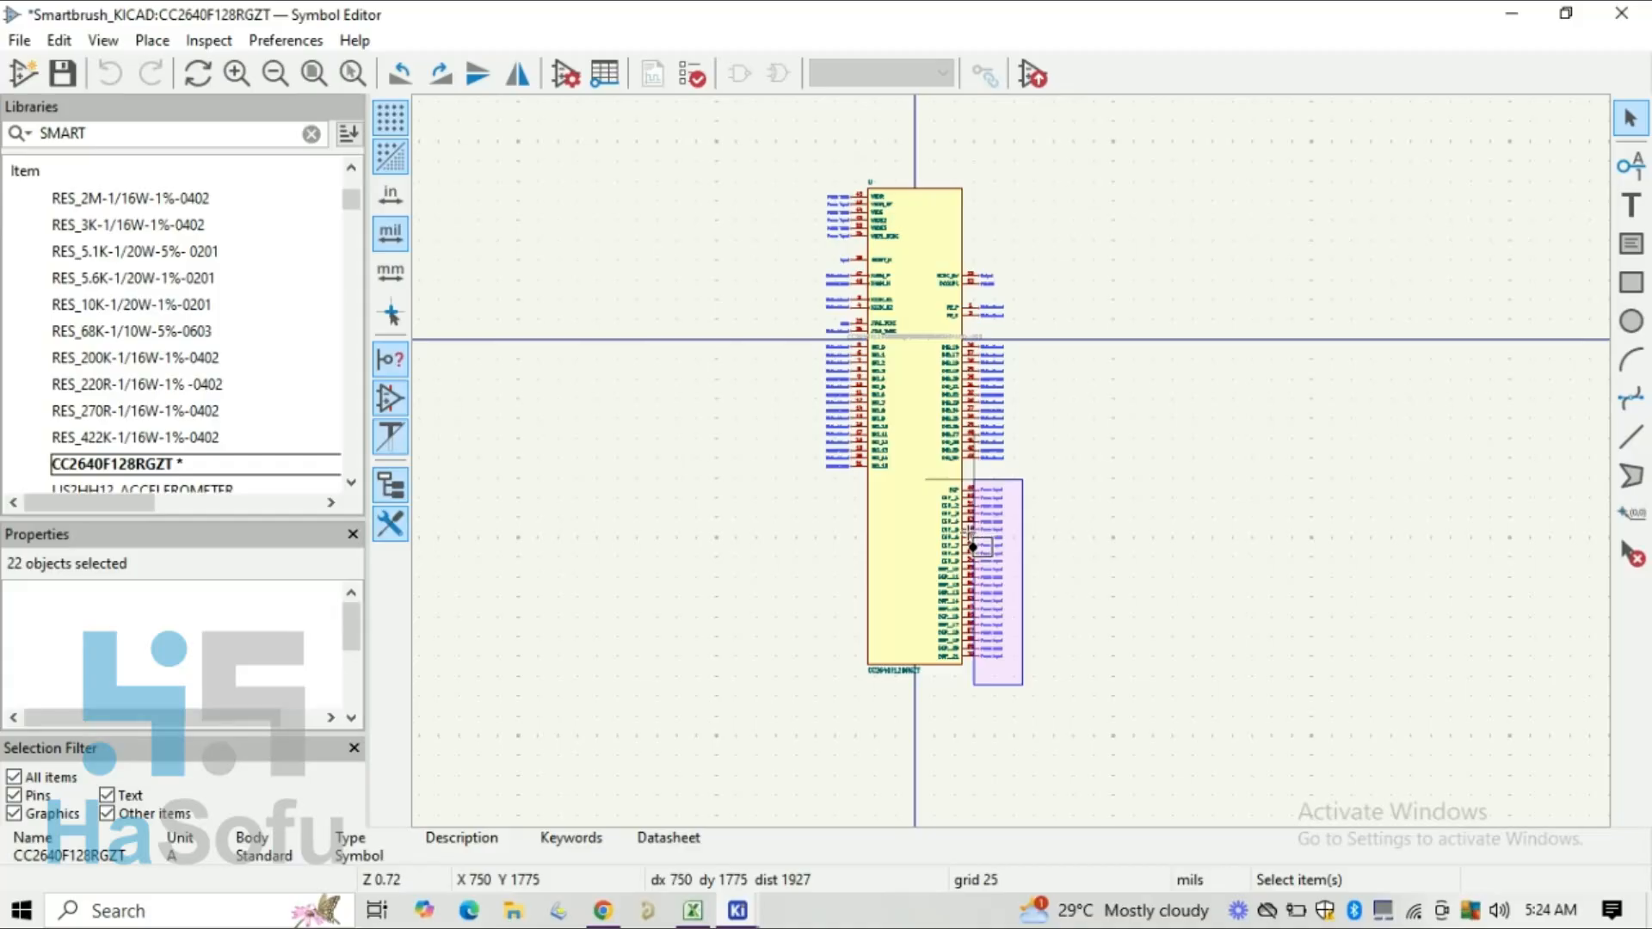
left_click_drag(979, 568, 1215, 509)
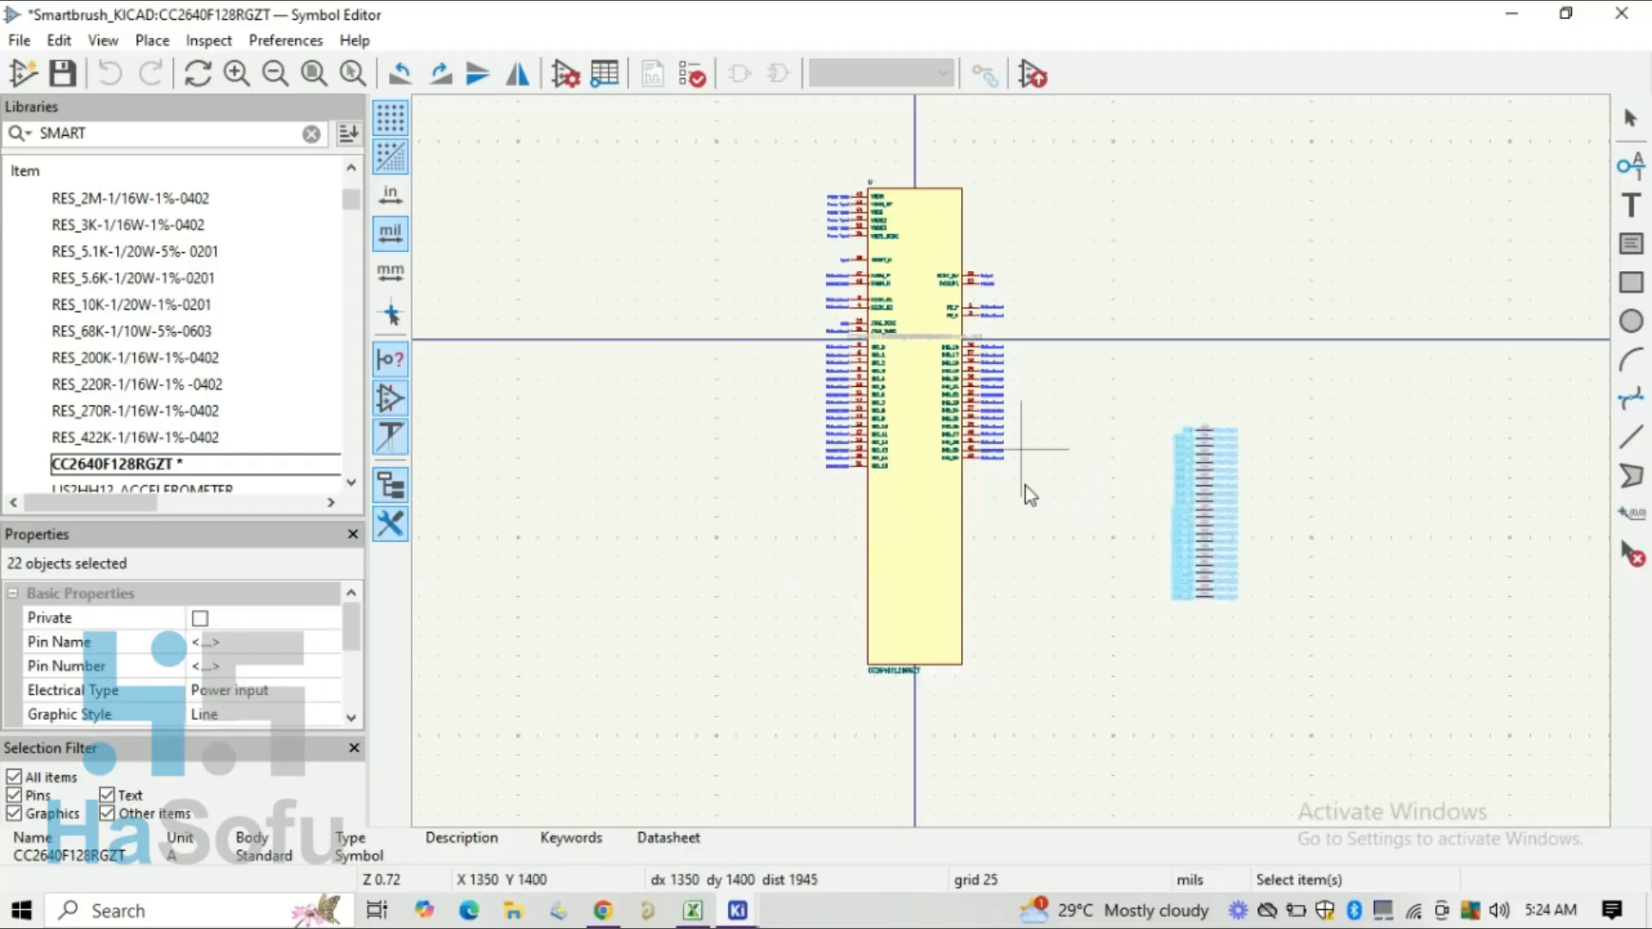
left_click_drag(1038, 488, 1191, 253)
left_click(1190, 247)
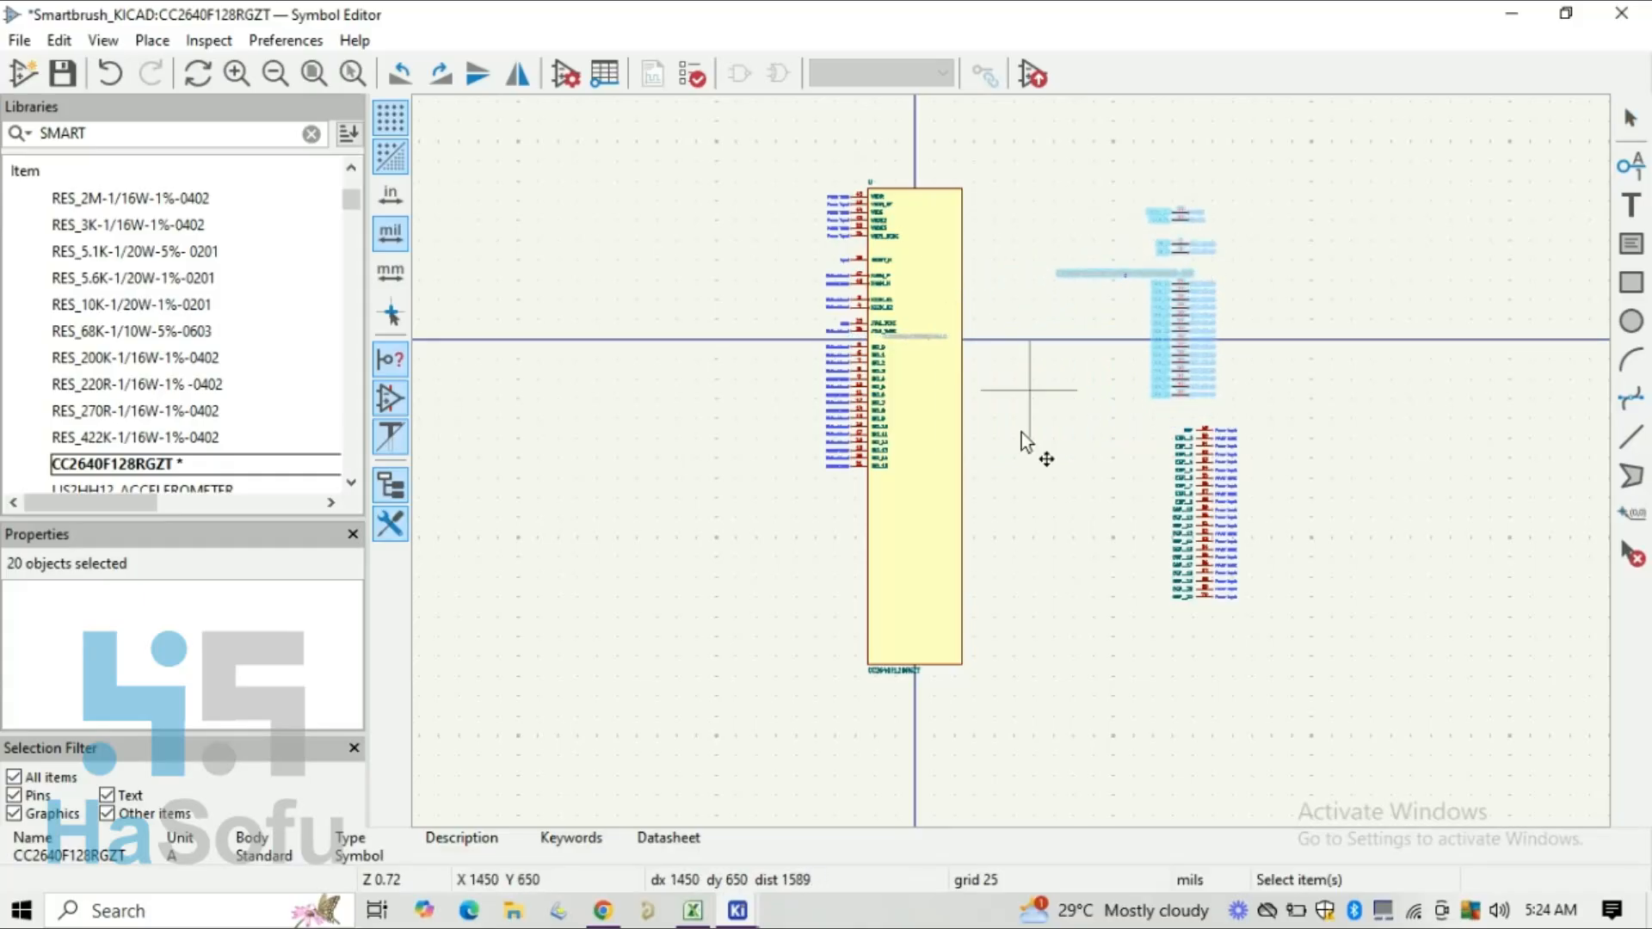
Step: Resize the symbol's body rectangle to 2350 mils wide and 3875 mils high by shifting its right and bottom edges
left_click(953, 379)
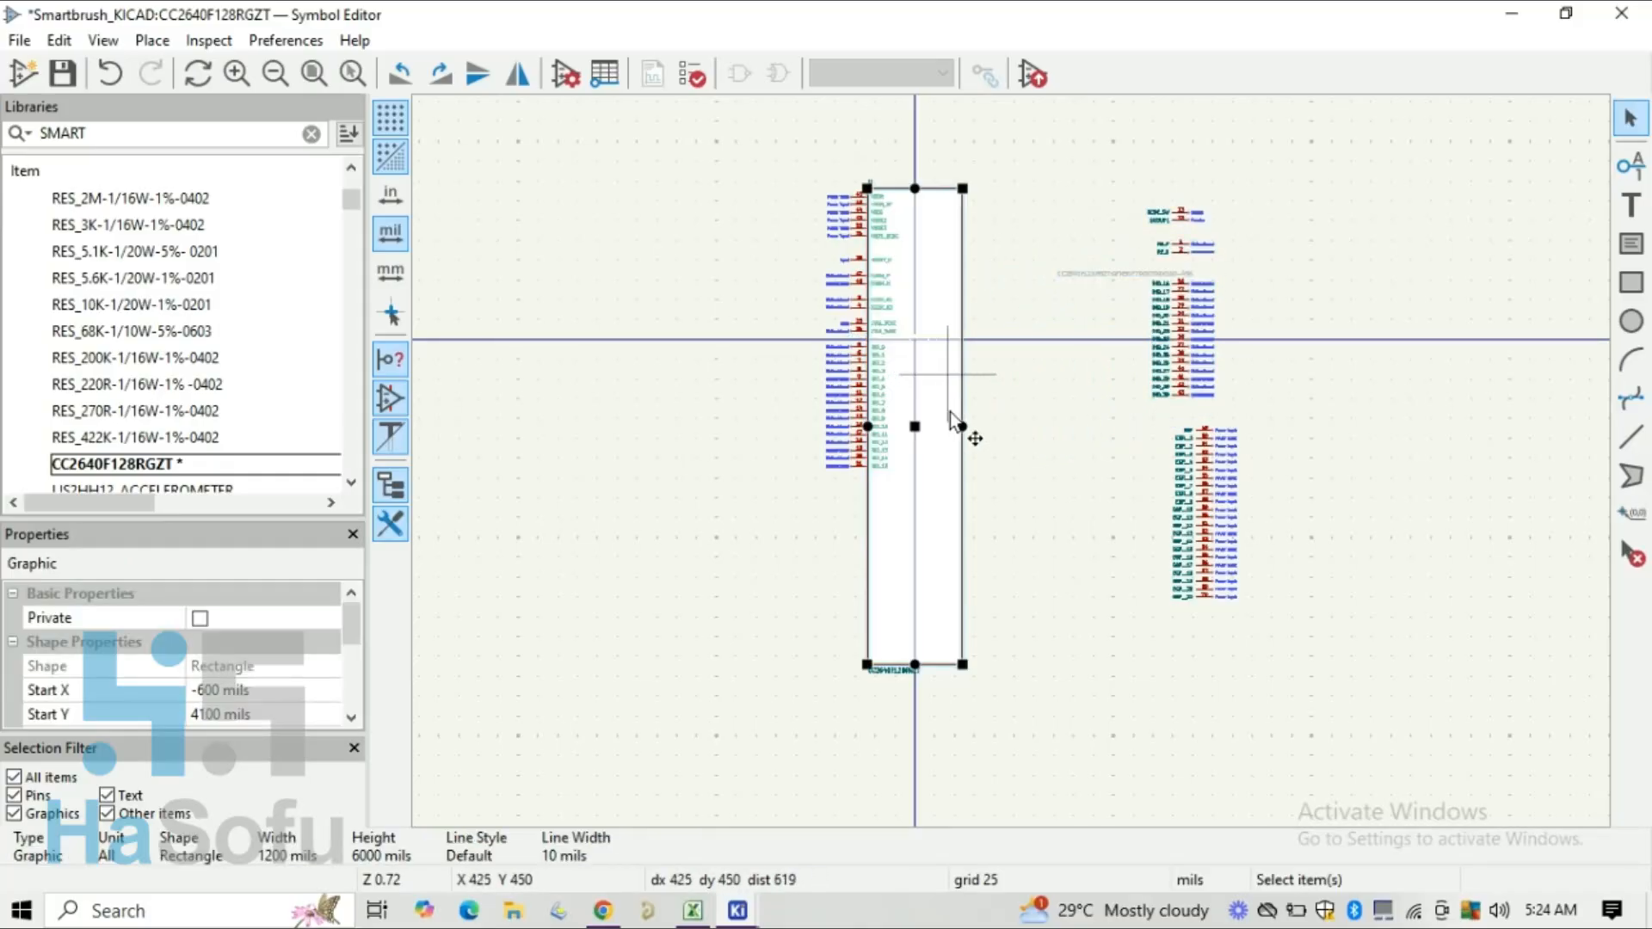
left_click_drag(971, 427, 1054, 427)
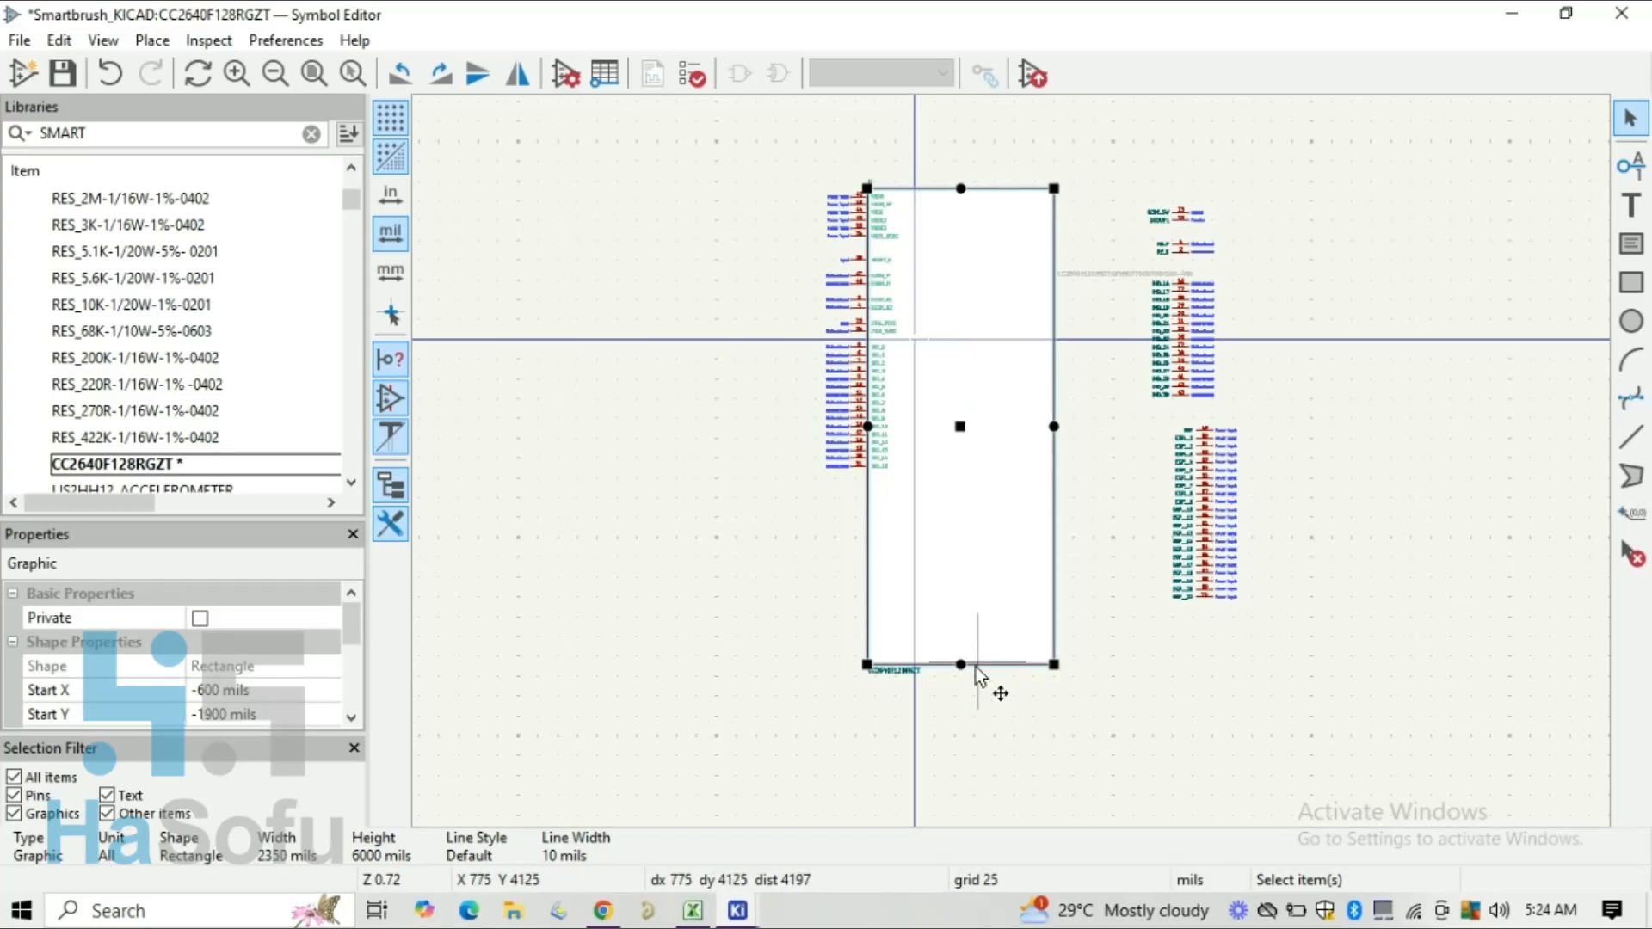
left_click_drag(962, 665, 931, 493)
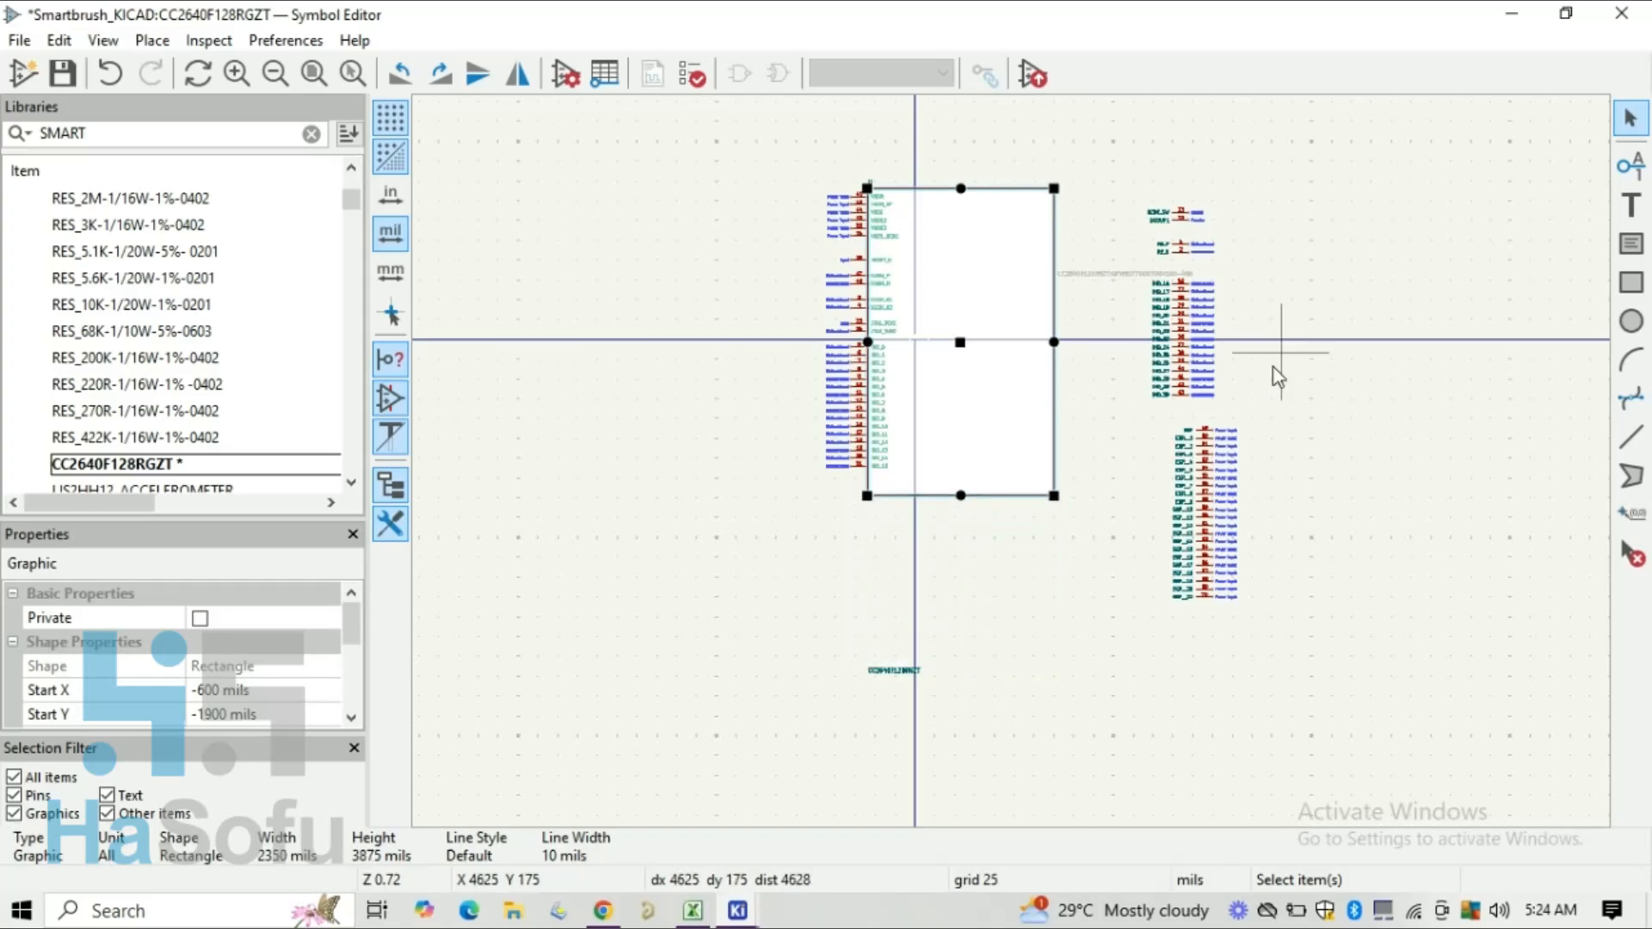
Step: Bring the detached pins back to the body, with the upper group on the right edge and the 22-pin lower group rotated along the bottom edge
left_click_drag(1296, 672, 1155, 177)
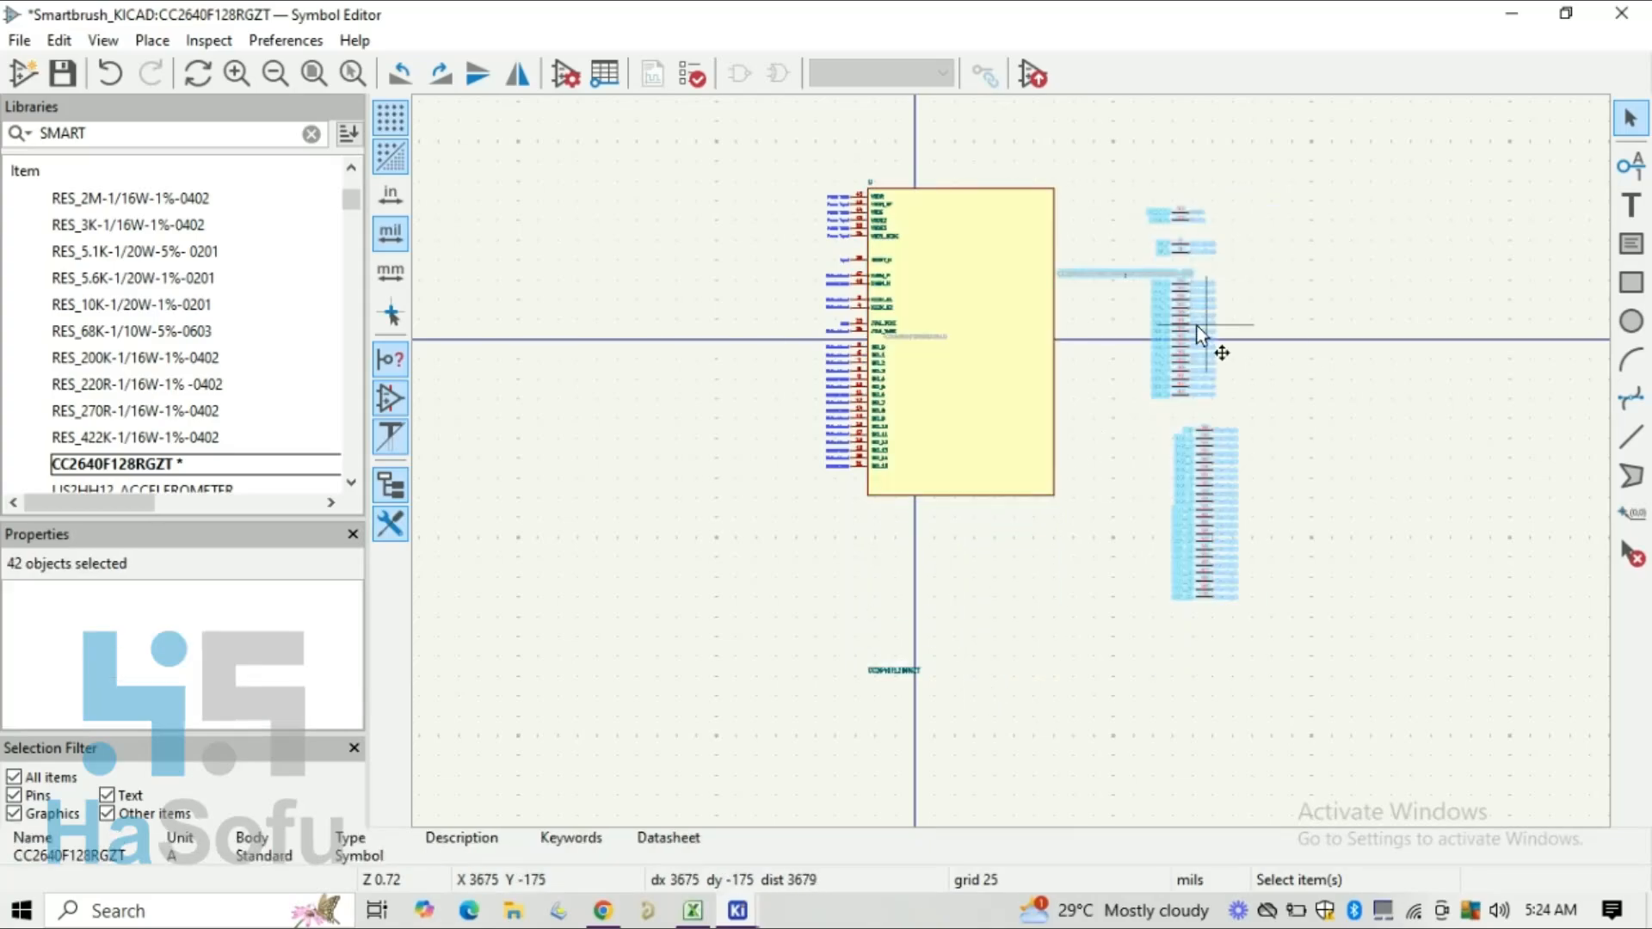
left_click_drag(1190, 325, 1072, 320)
left_click_drag(1182, 642, 994, 477)
key("r")
middle_click_drag(996, 179, 1001, 295)
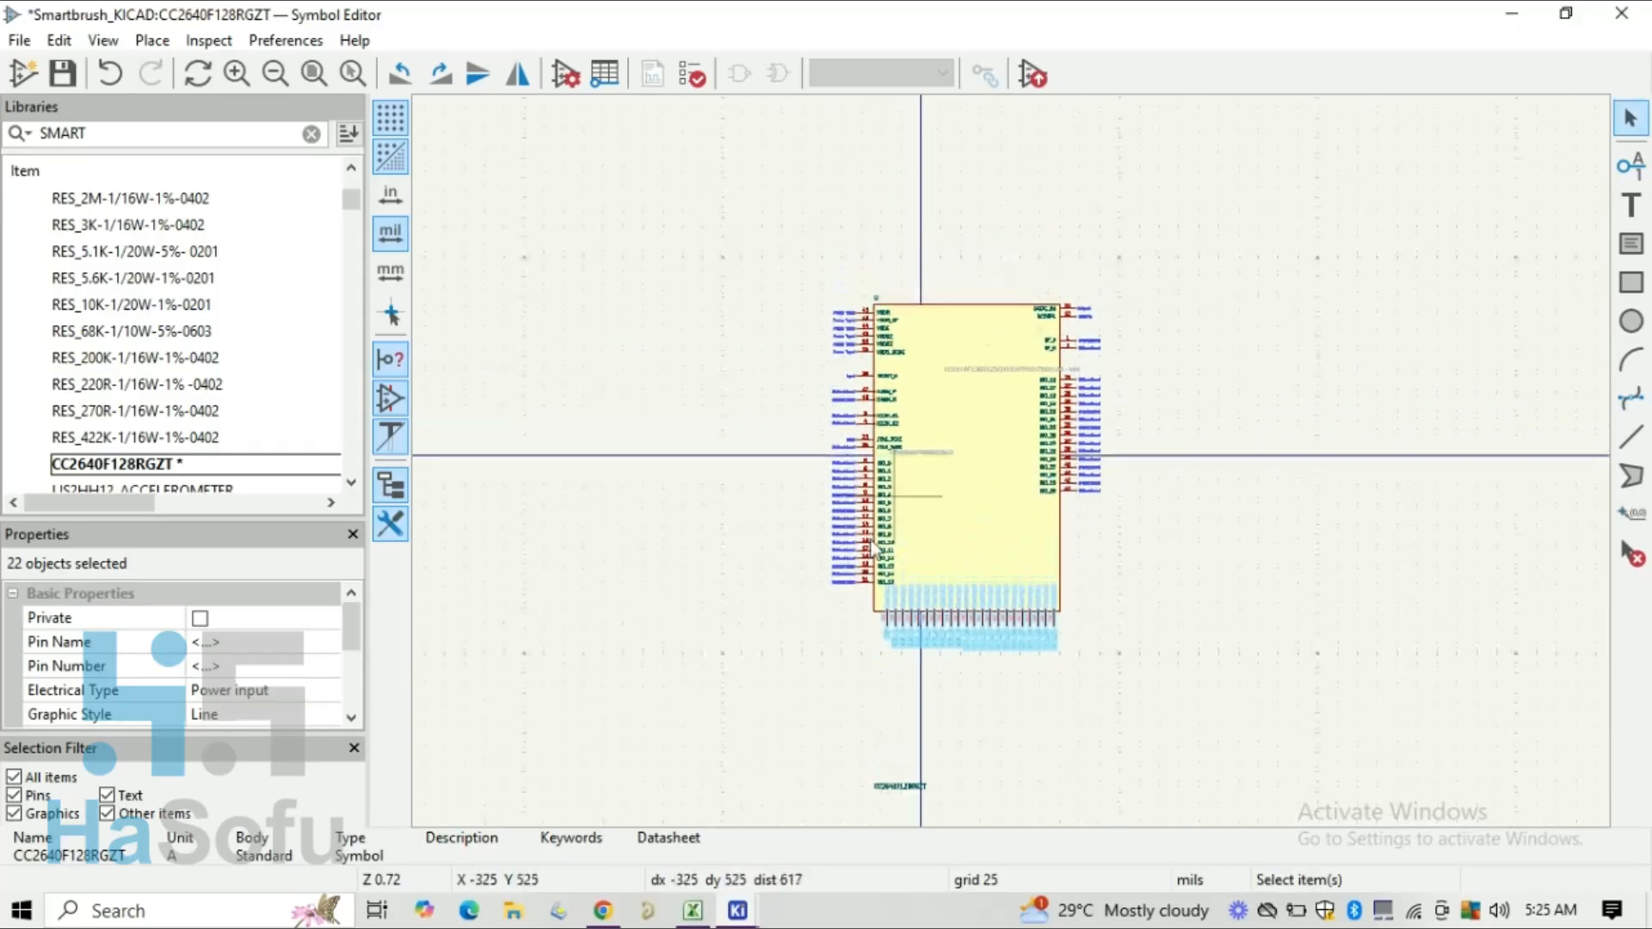
Step: Rotate the lower 15 pins of the body's left side and place them along its top edge
left_click_drag(839, 596, 819, 468)
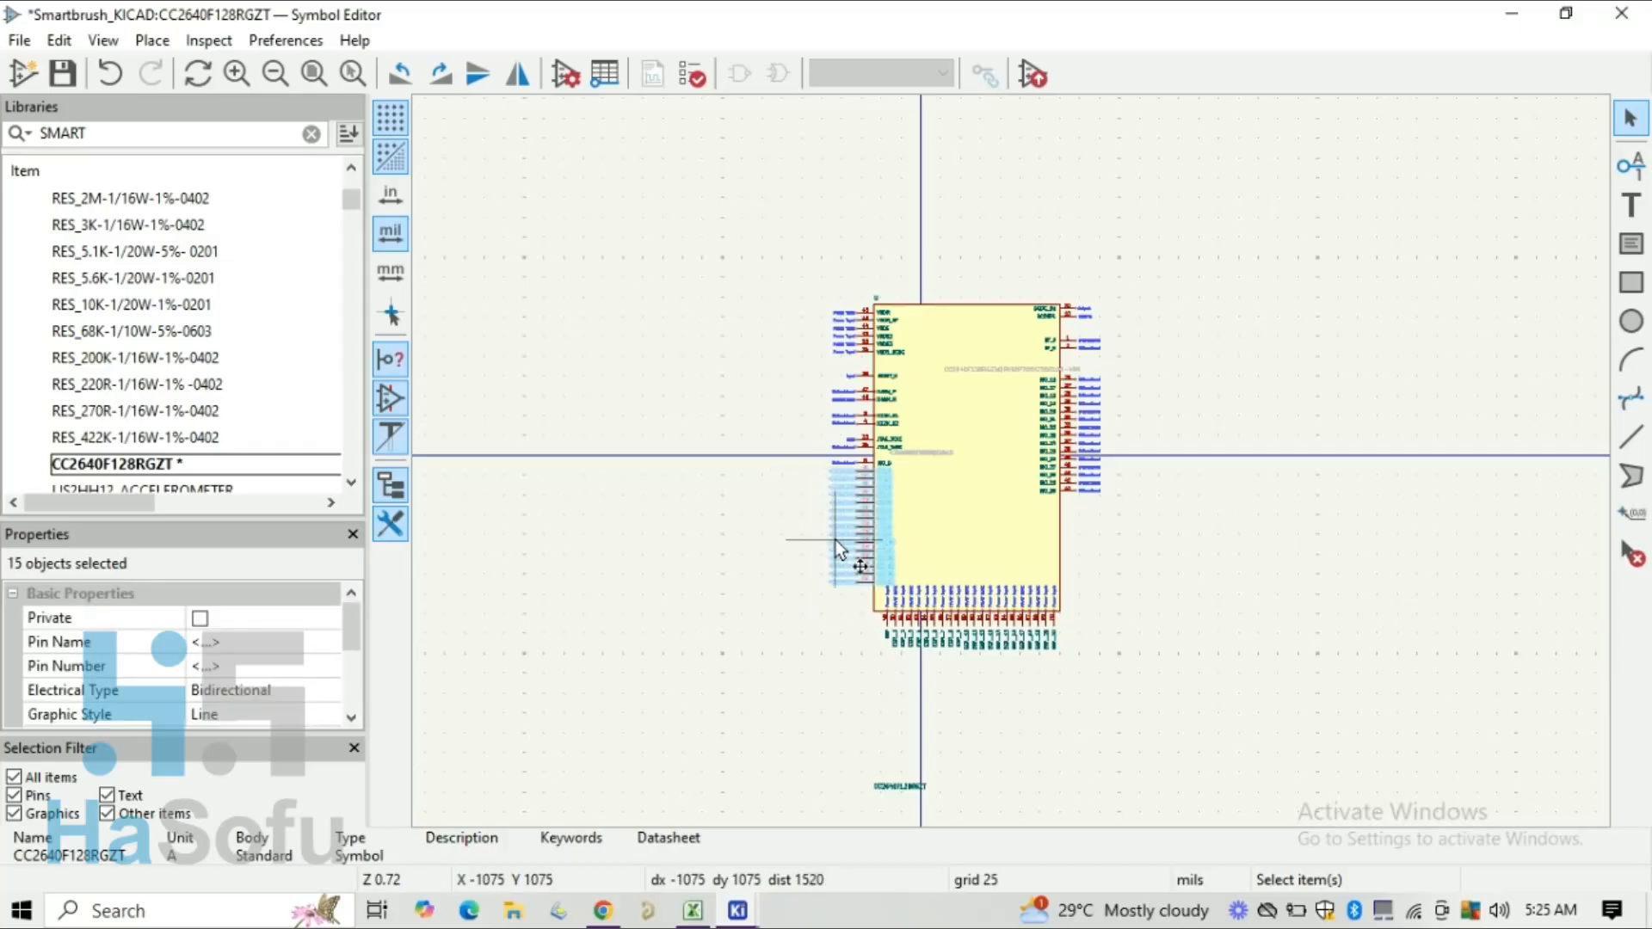
left_click_drag(836, 539, 949, 295)
key("r")
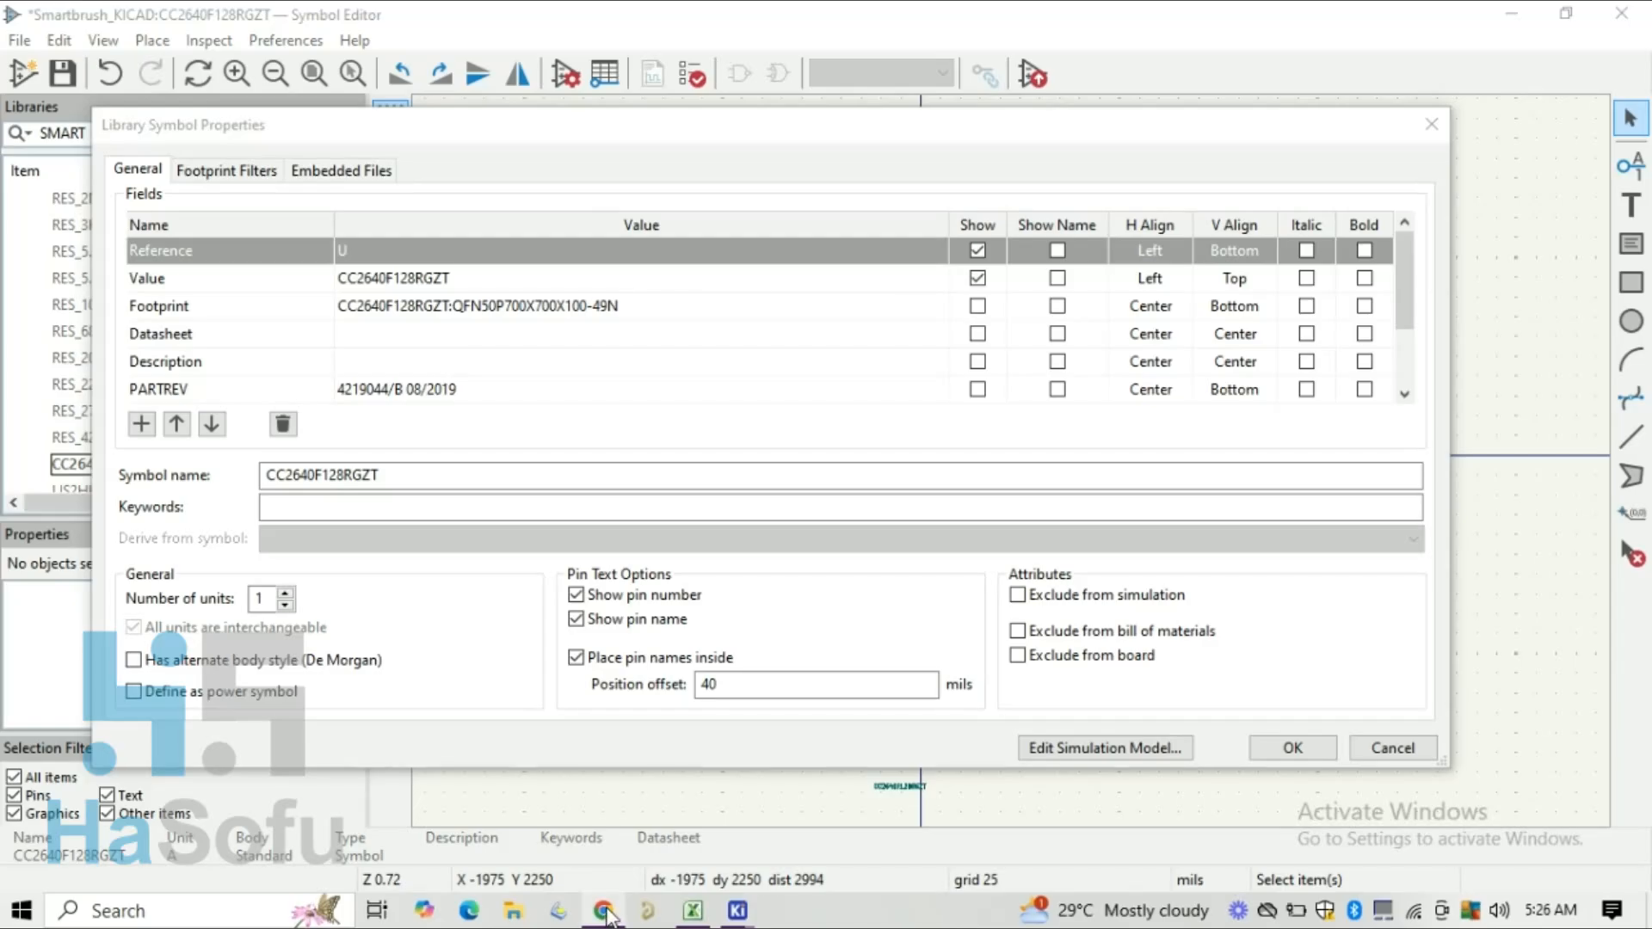
Step: Set the symbol's datasheet to DigiKey's copied datasheet link and its description to "IC RF TxRx + MCU Bluetooth Bluetooth v5.1 2.4GHz 48-VFQFN Exposed Pad"
left_click(605, 910)
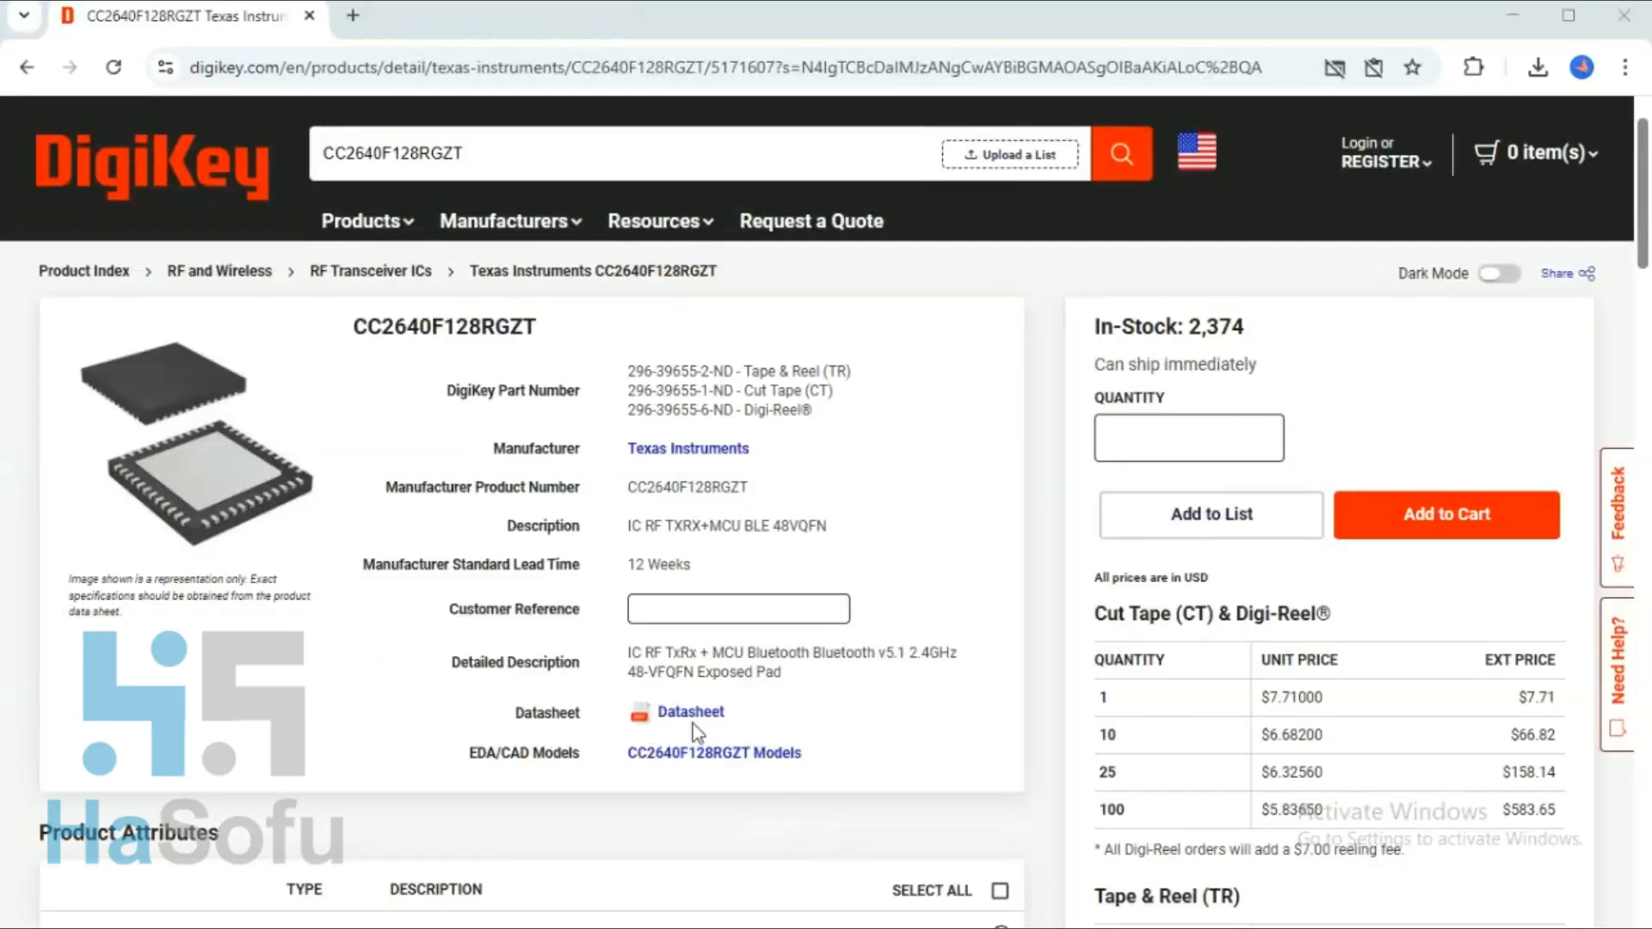
right_click(707, 722)
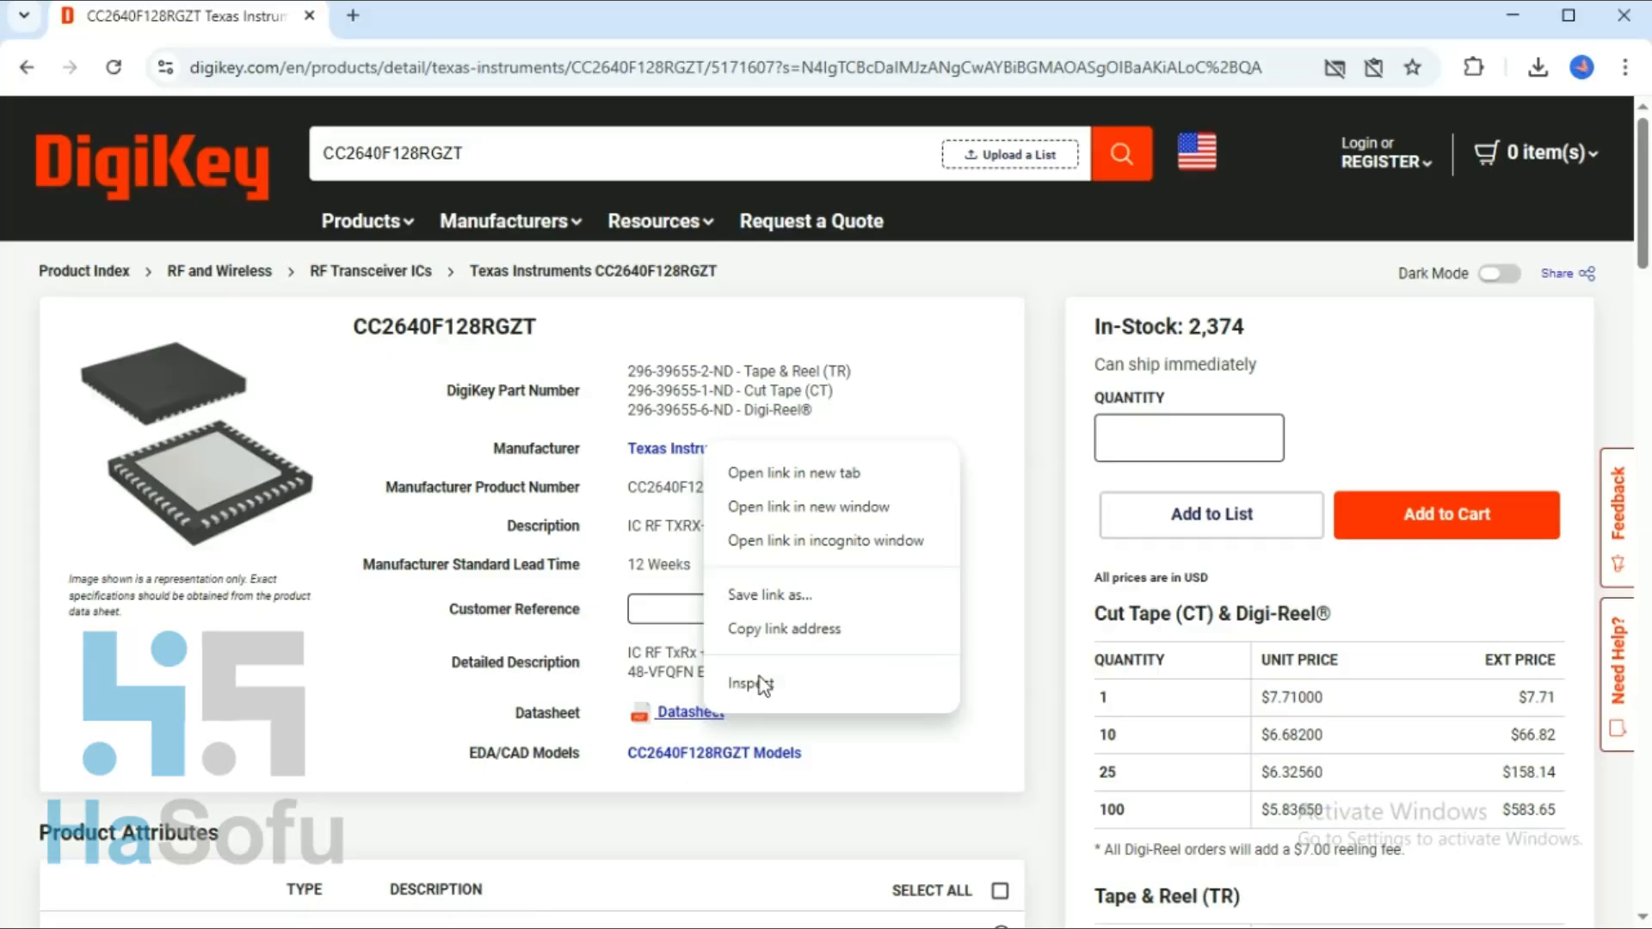
left_click(796, 630)
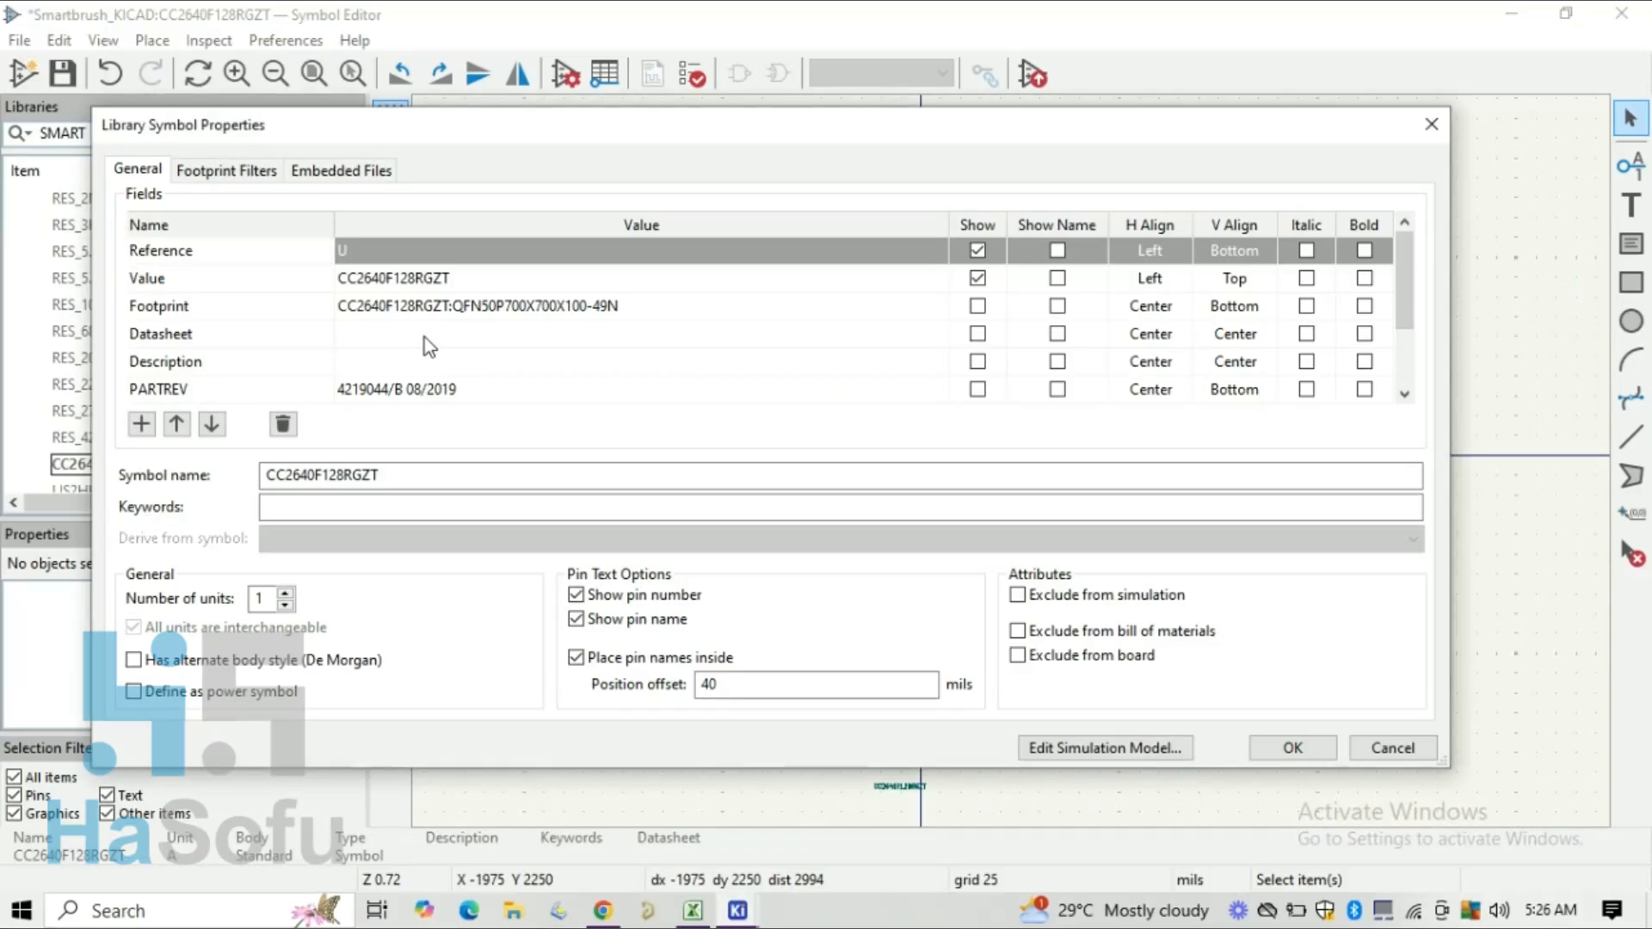
left_click(425, 335)
key("ctrl+v")
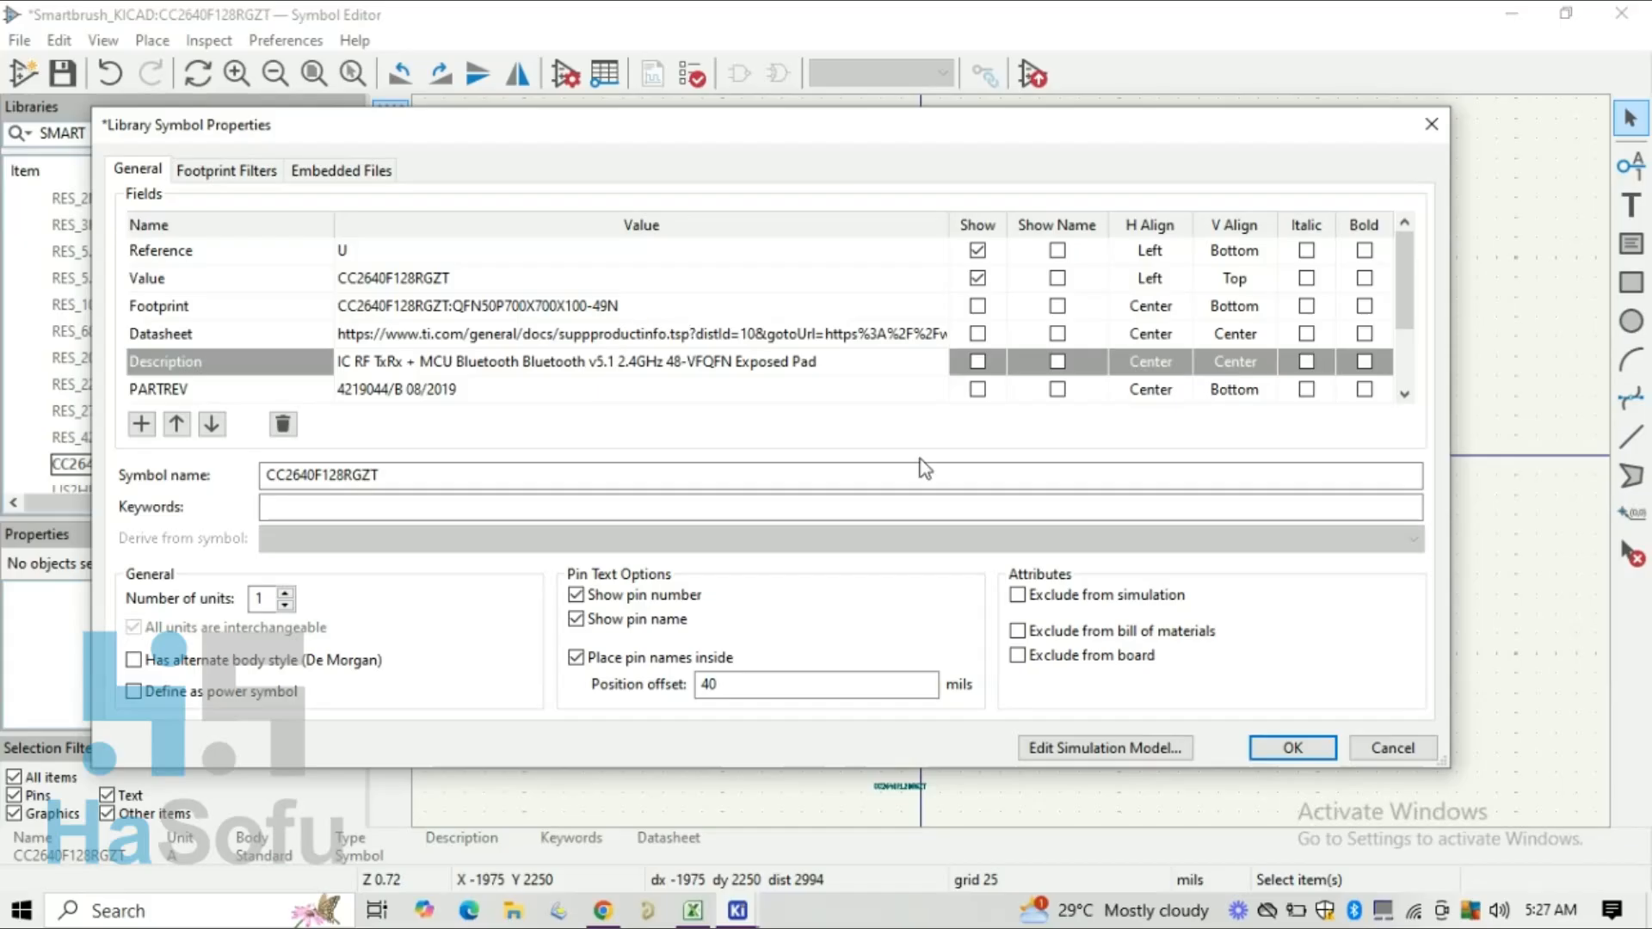
left_click(1293, 748)
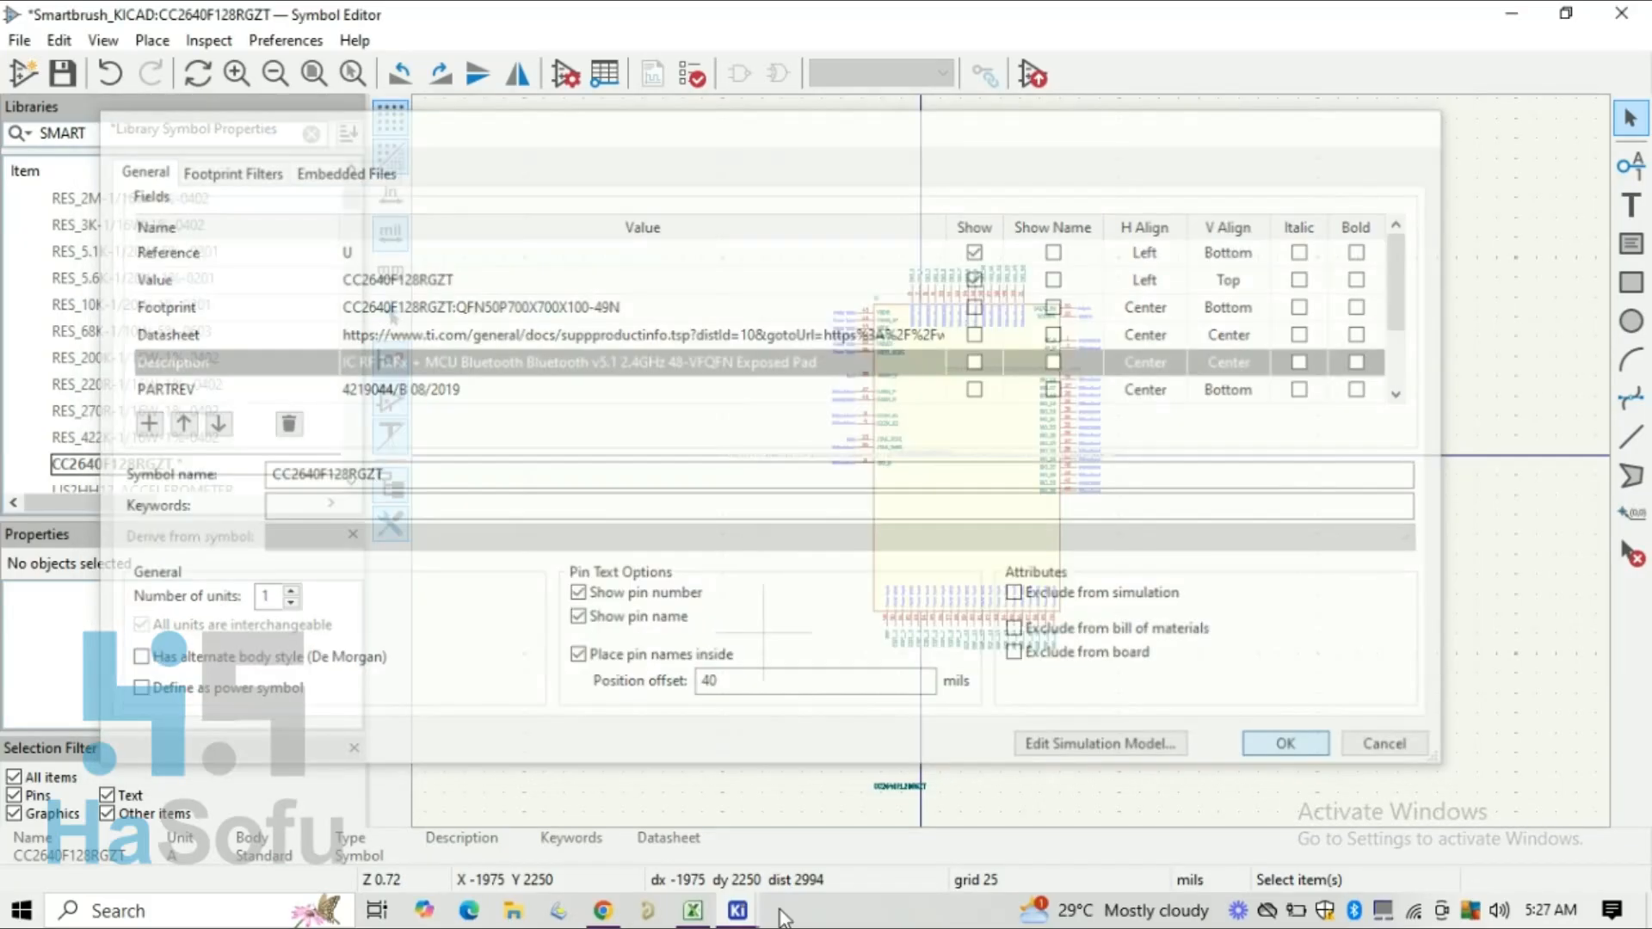
Step: Switch to the Footprint Editor and import the downloaded QFN50P700X700X100-49N footprint
mouse_move(737, 910)
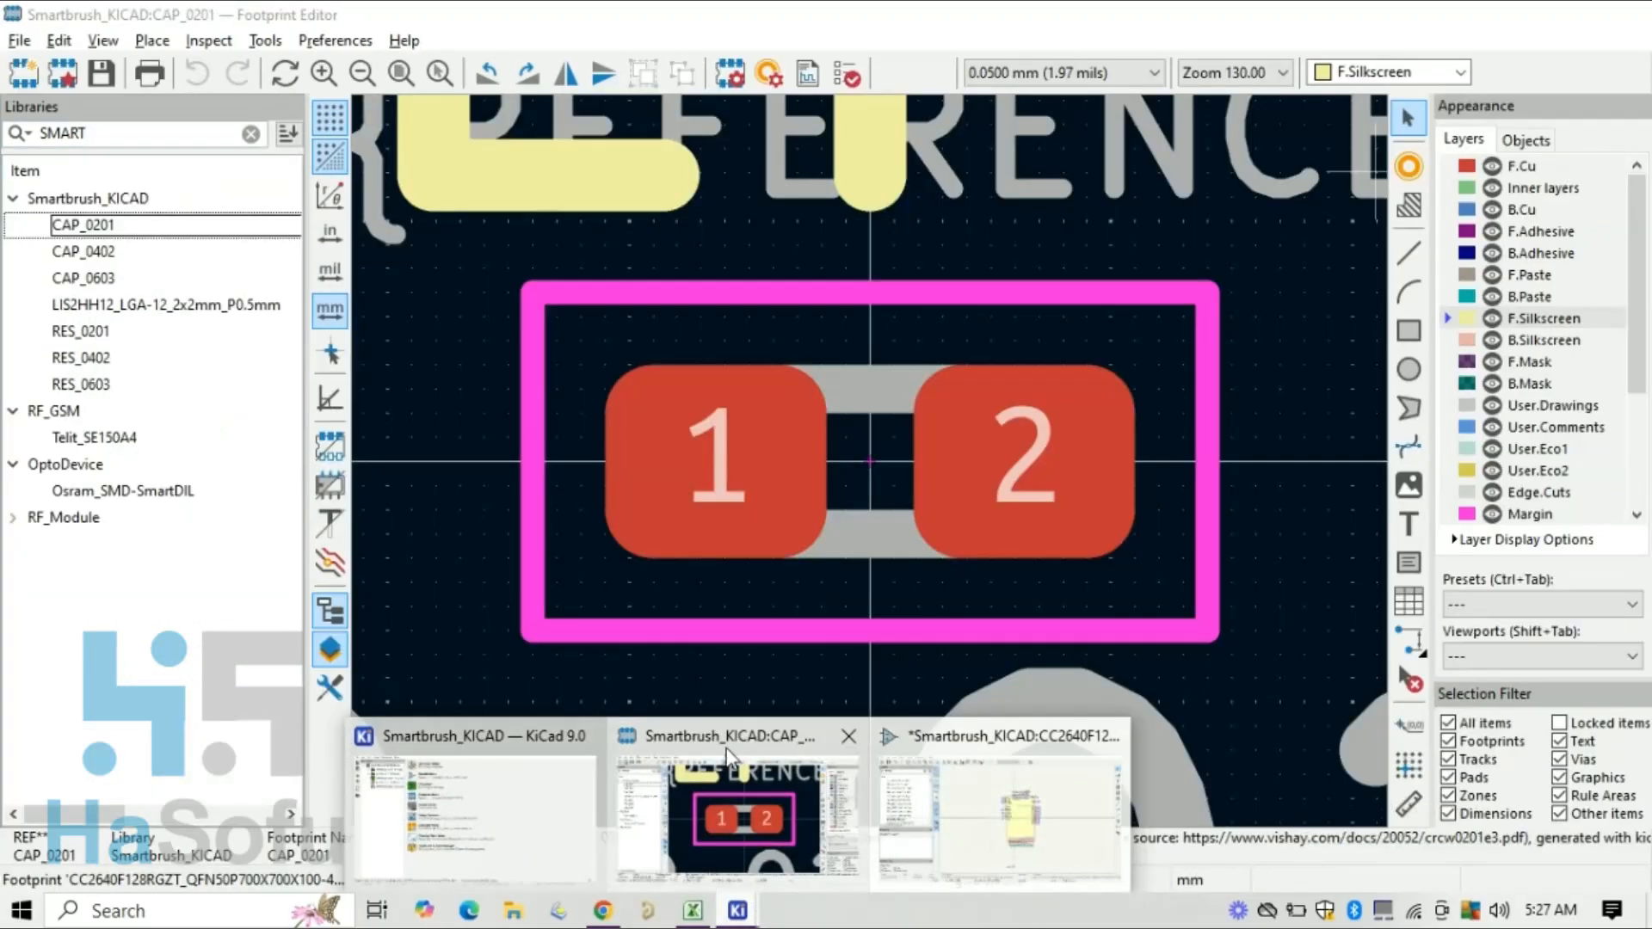
left_click(754, 835)
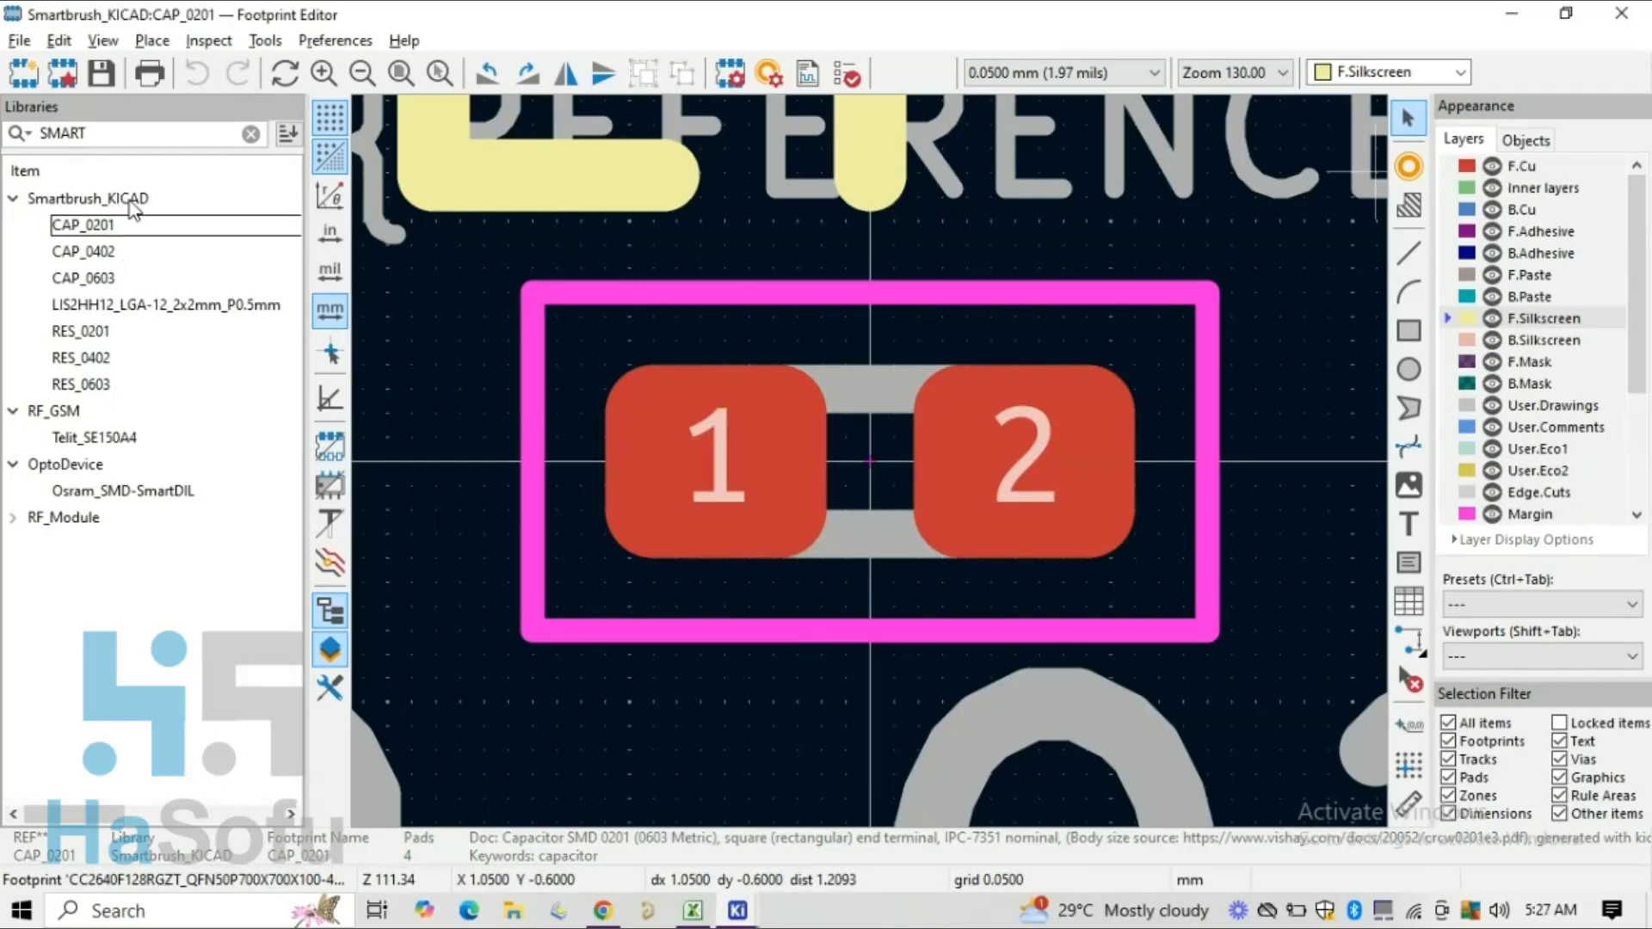
right_click(131, 209)
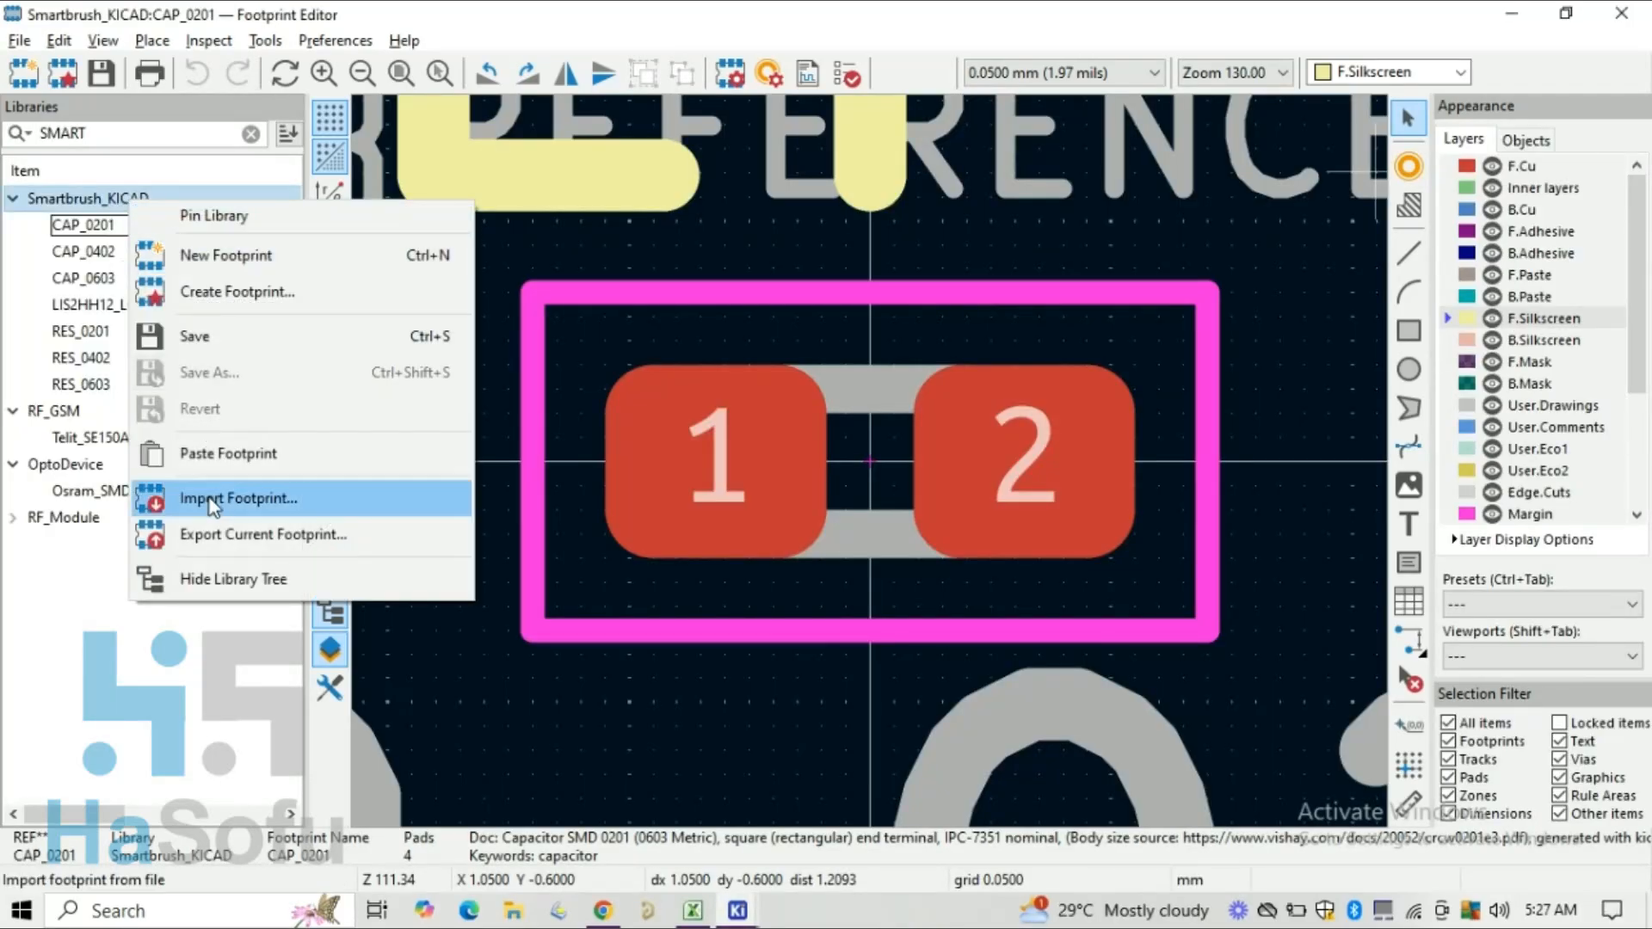
left_click(142, 498)
double_click(494, 225)
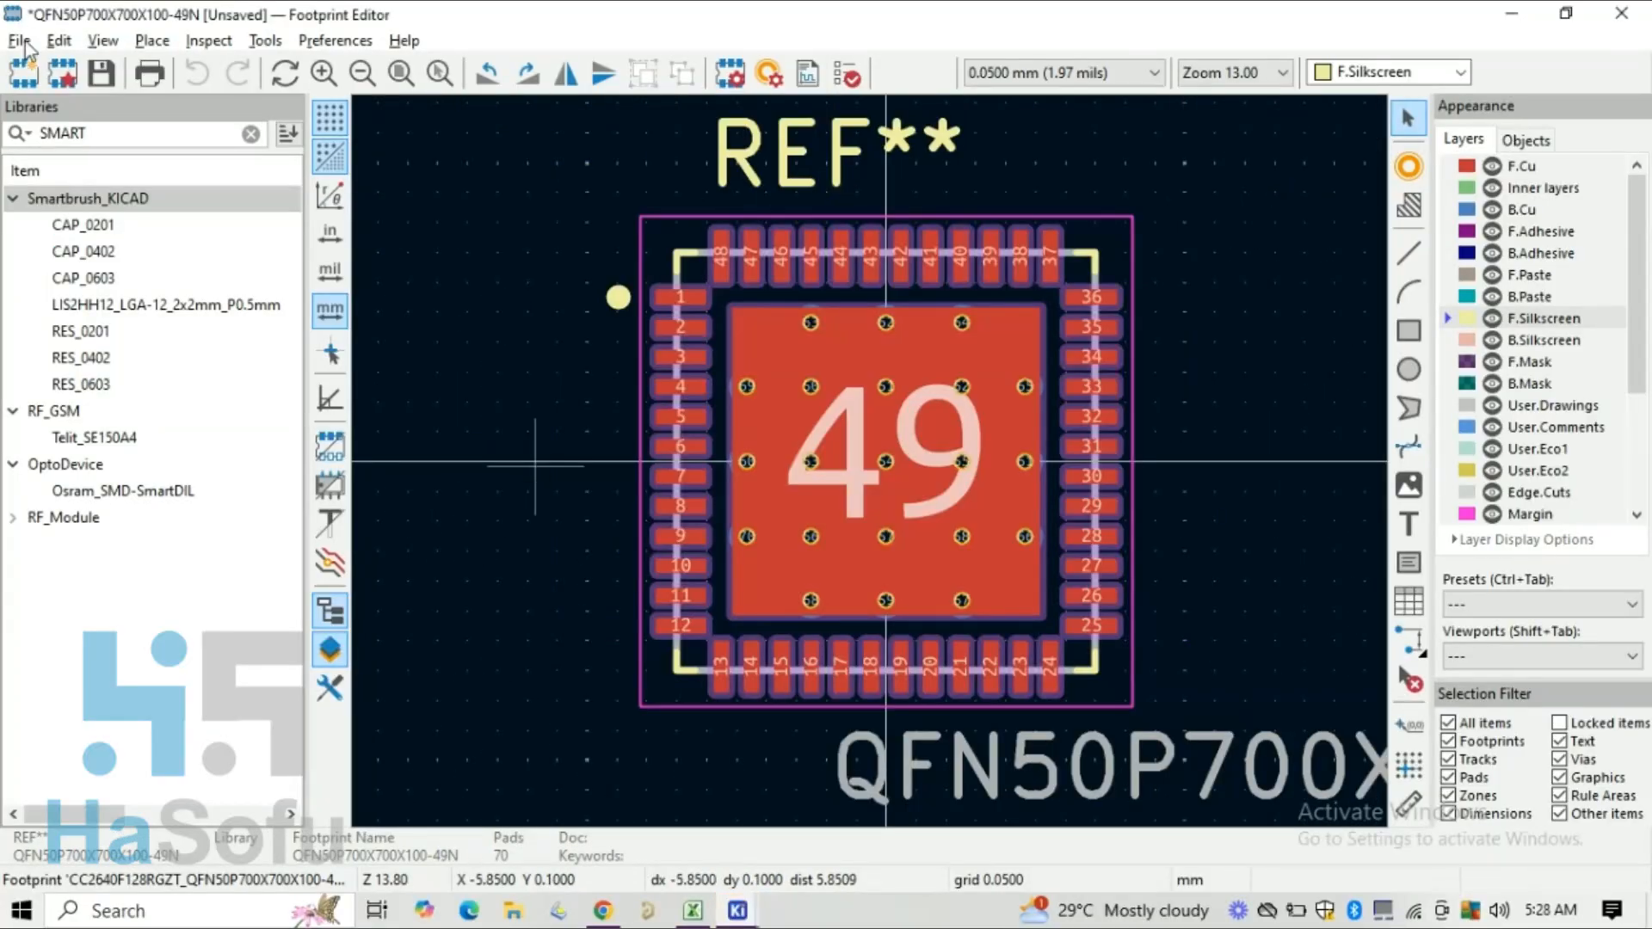
Step: Save the imported footprint as QFN50P700X700X100-49N in the Smartbrush_KICAD library
left_click(21, 43)
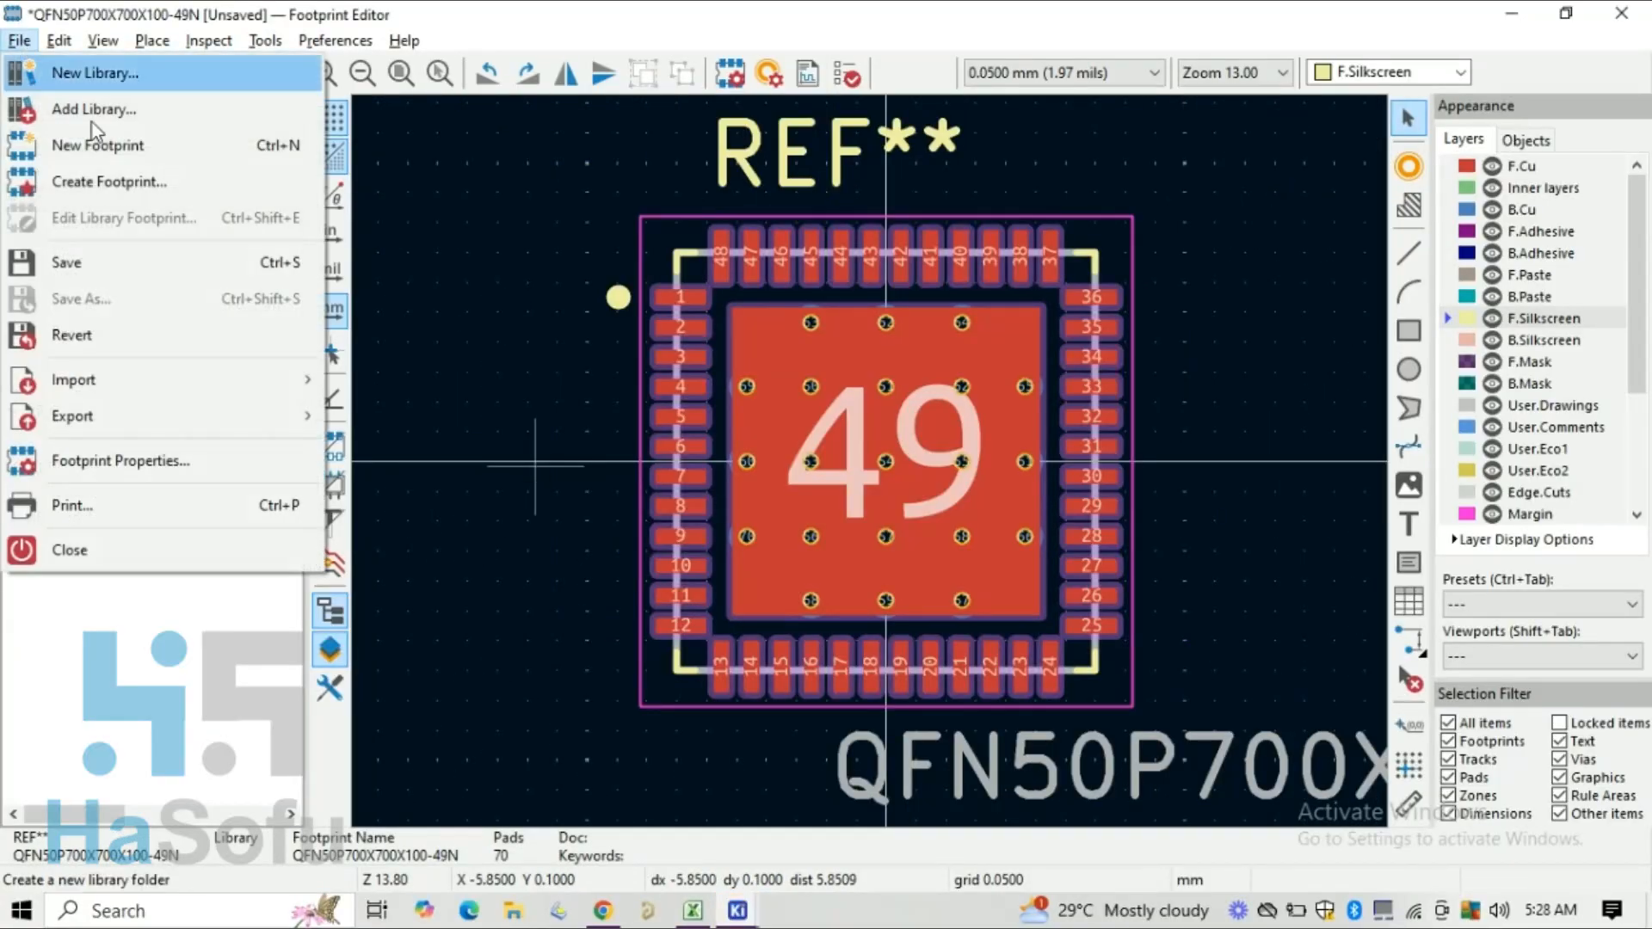
left_click(101, 262)
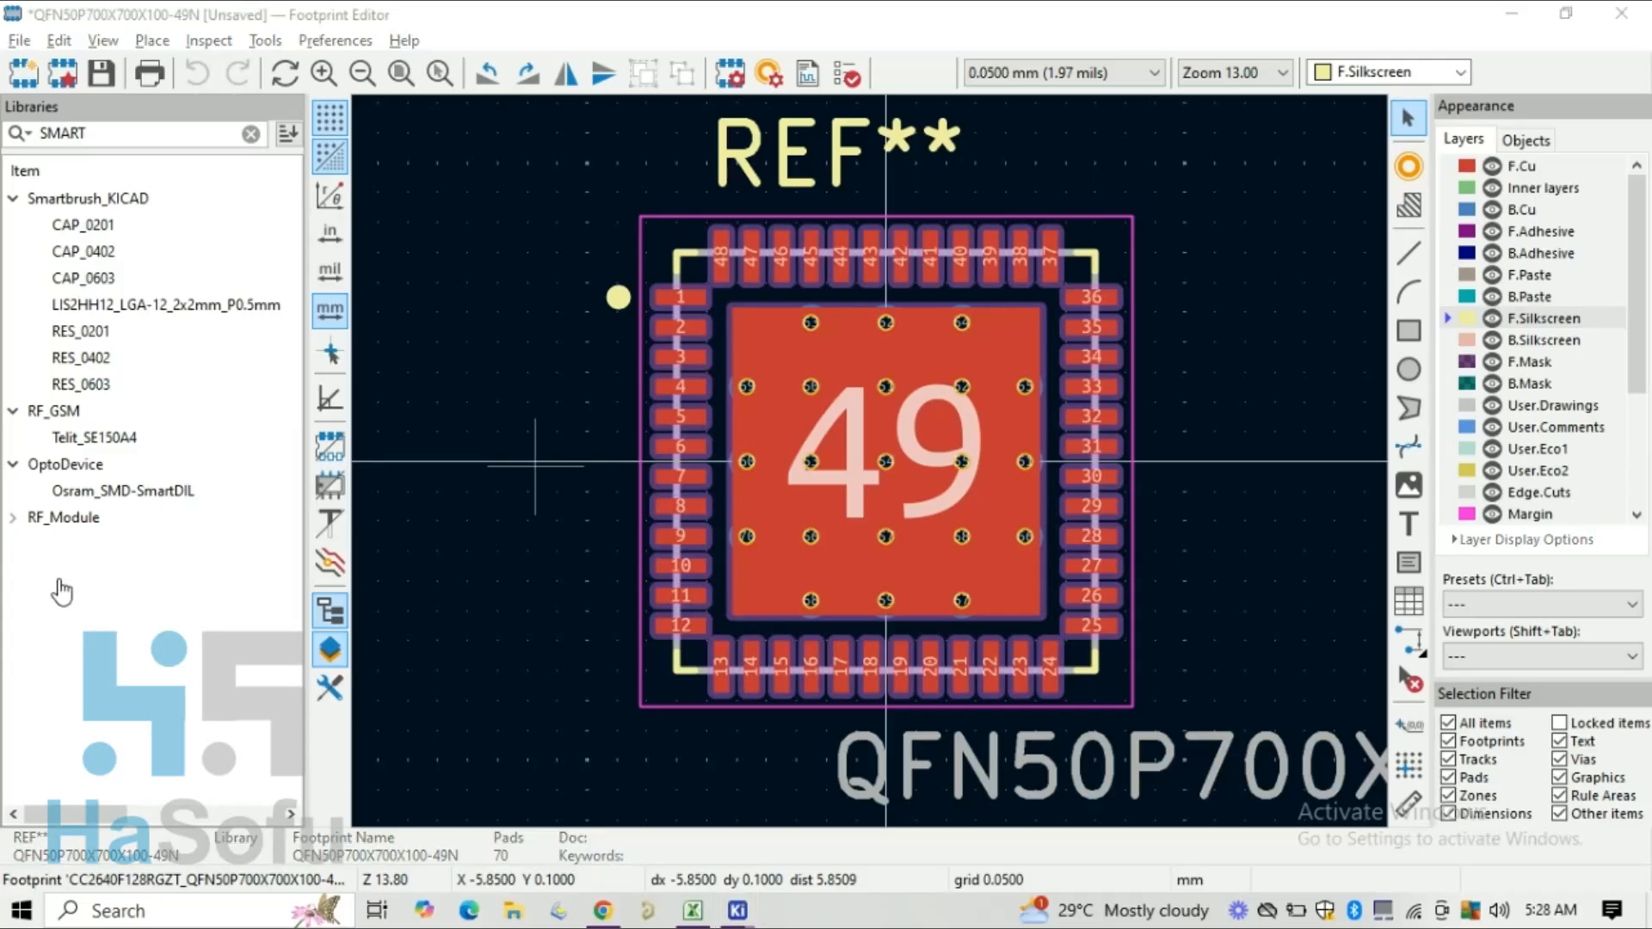
scroll(1159, 455, "down", 15)
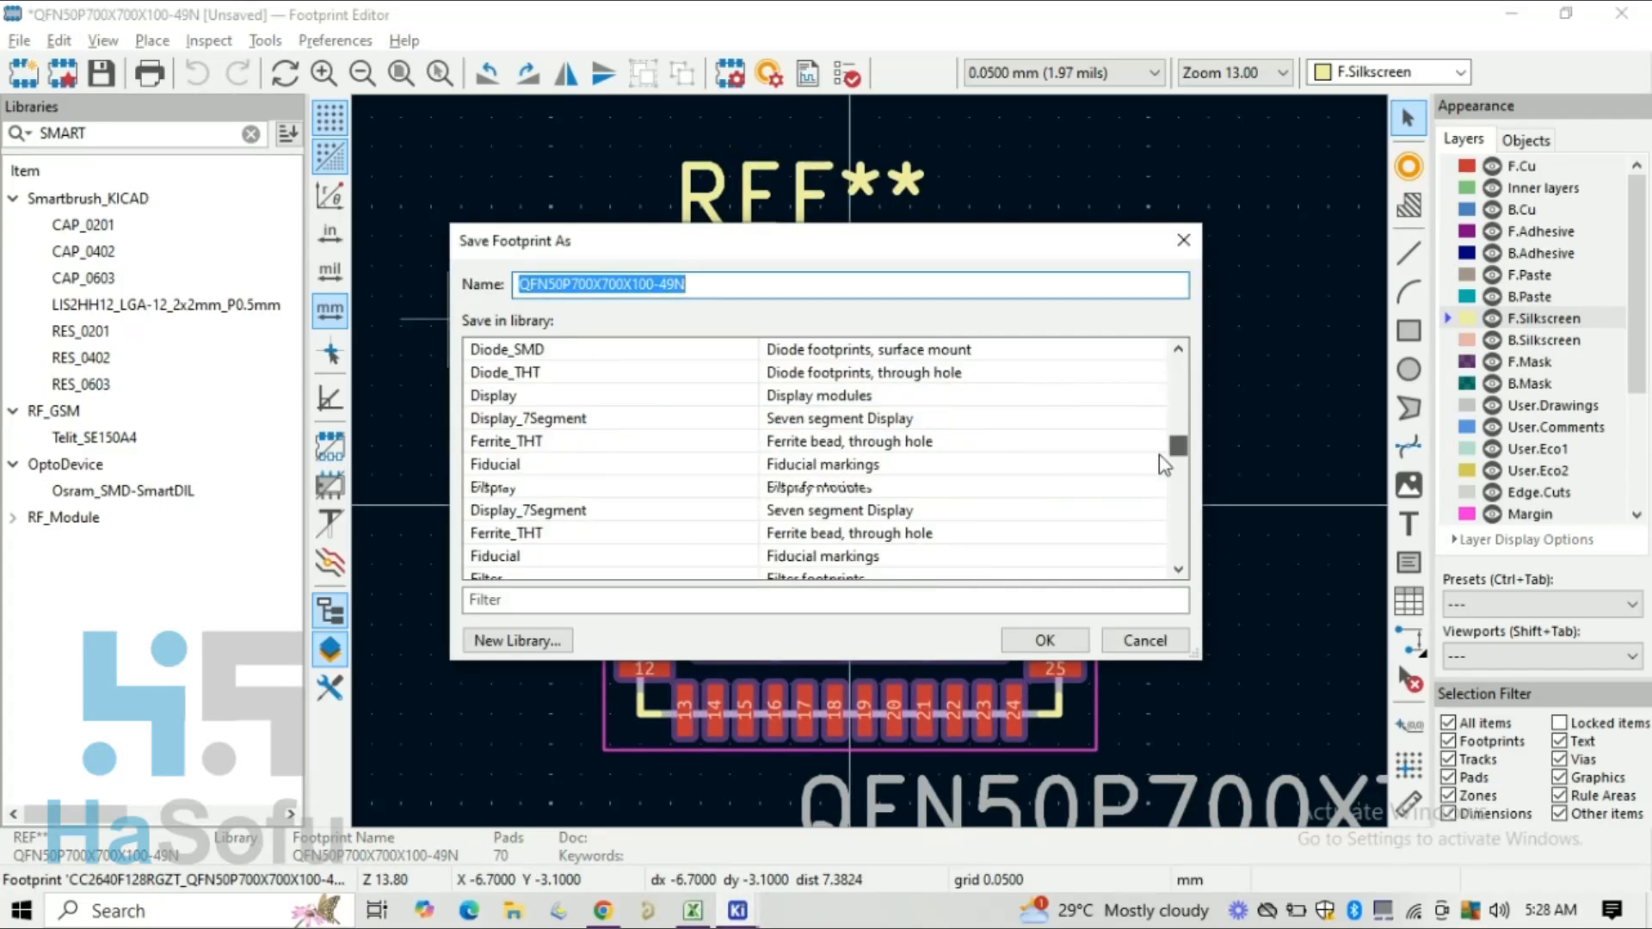
left_click_drag(1178, 457, 1176, 526)
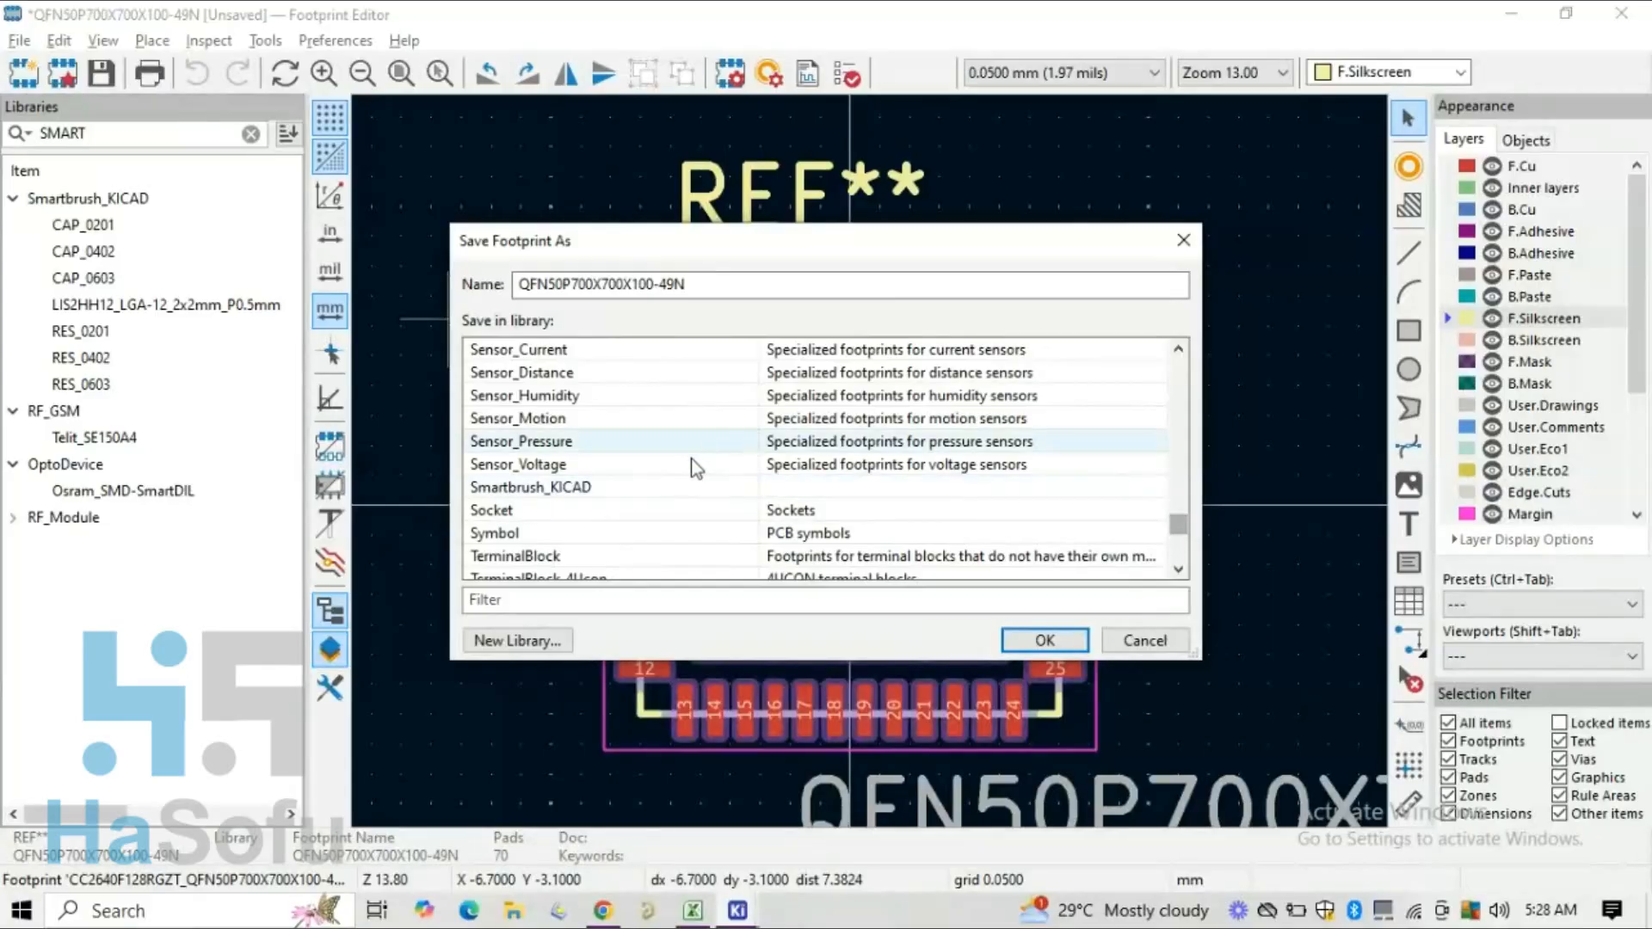
left_click(682, 487)
left_click(1065, 646)
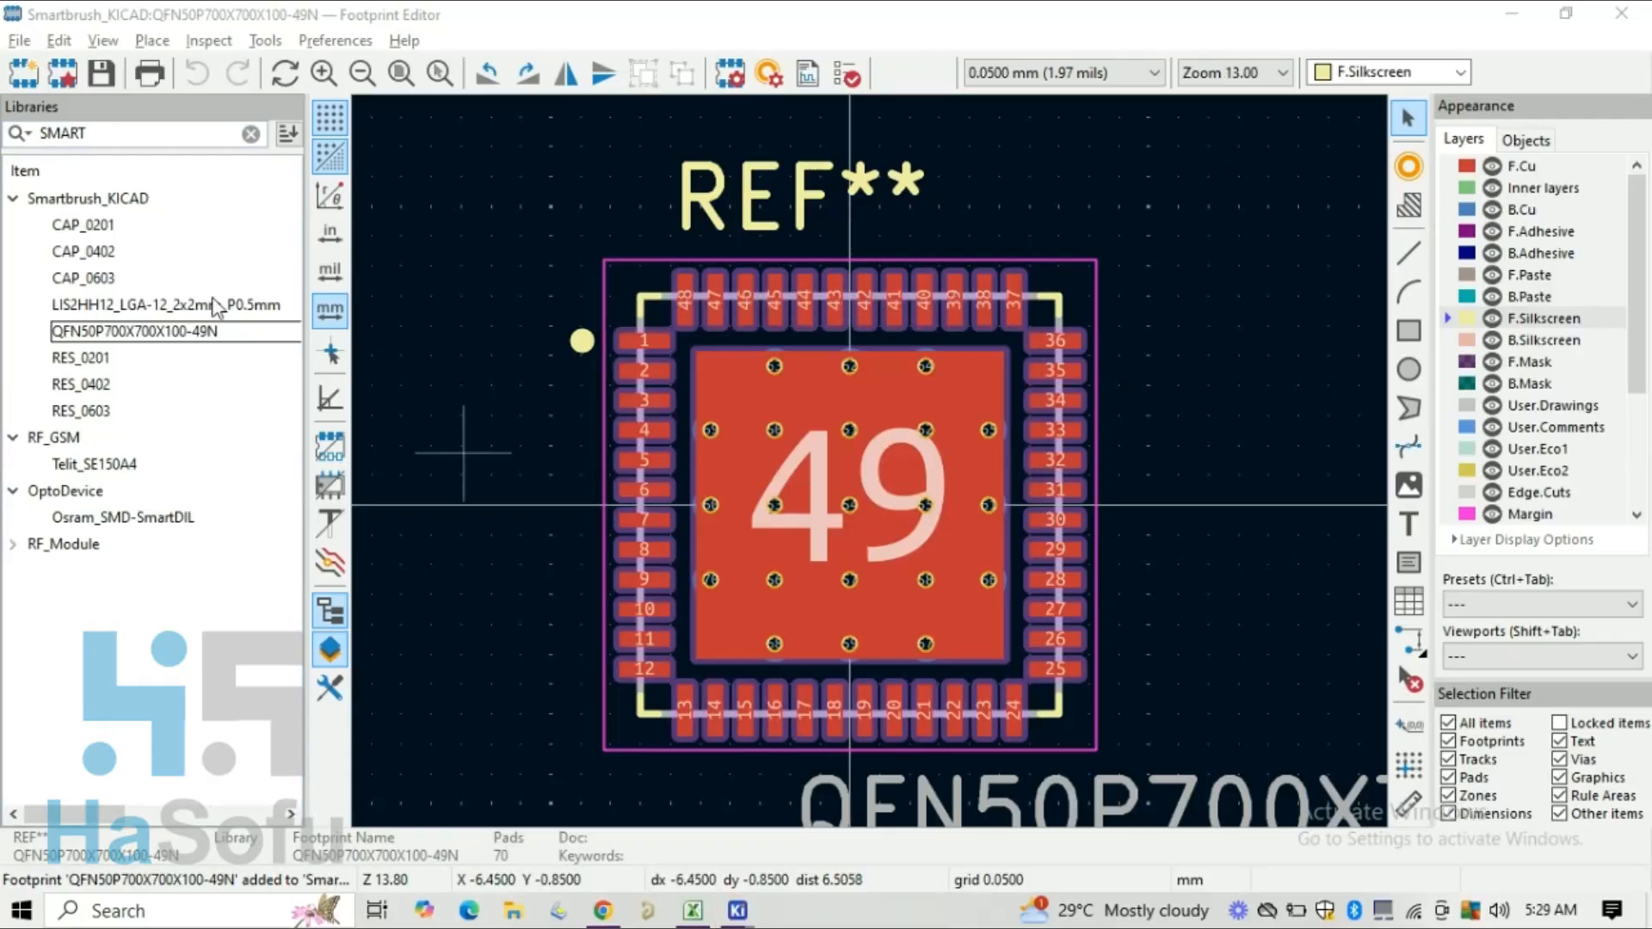
Step: Rename the saved footprint to CC2640F128RGZT_QFN50P700X700X100-49N, using the part number from the DigiKey page as prefix
left_click(607, 913)
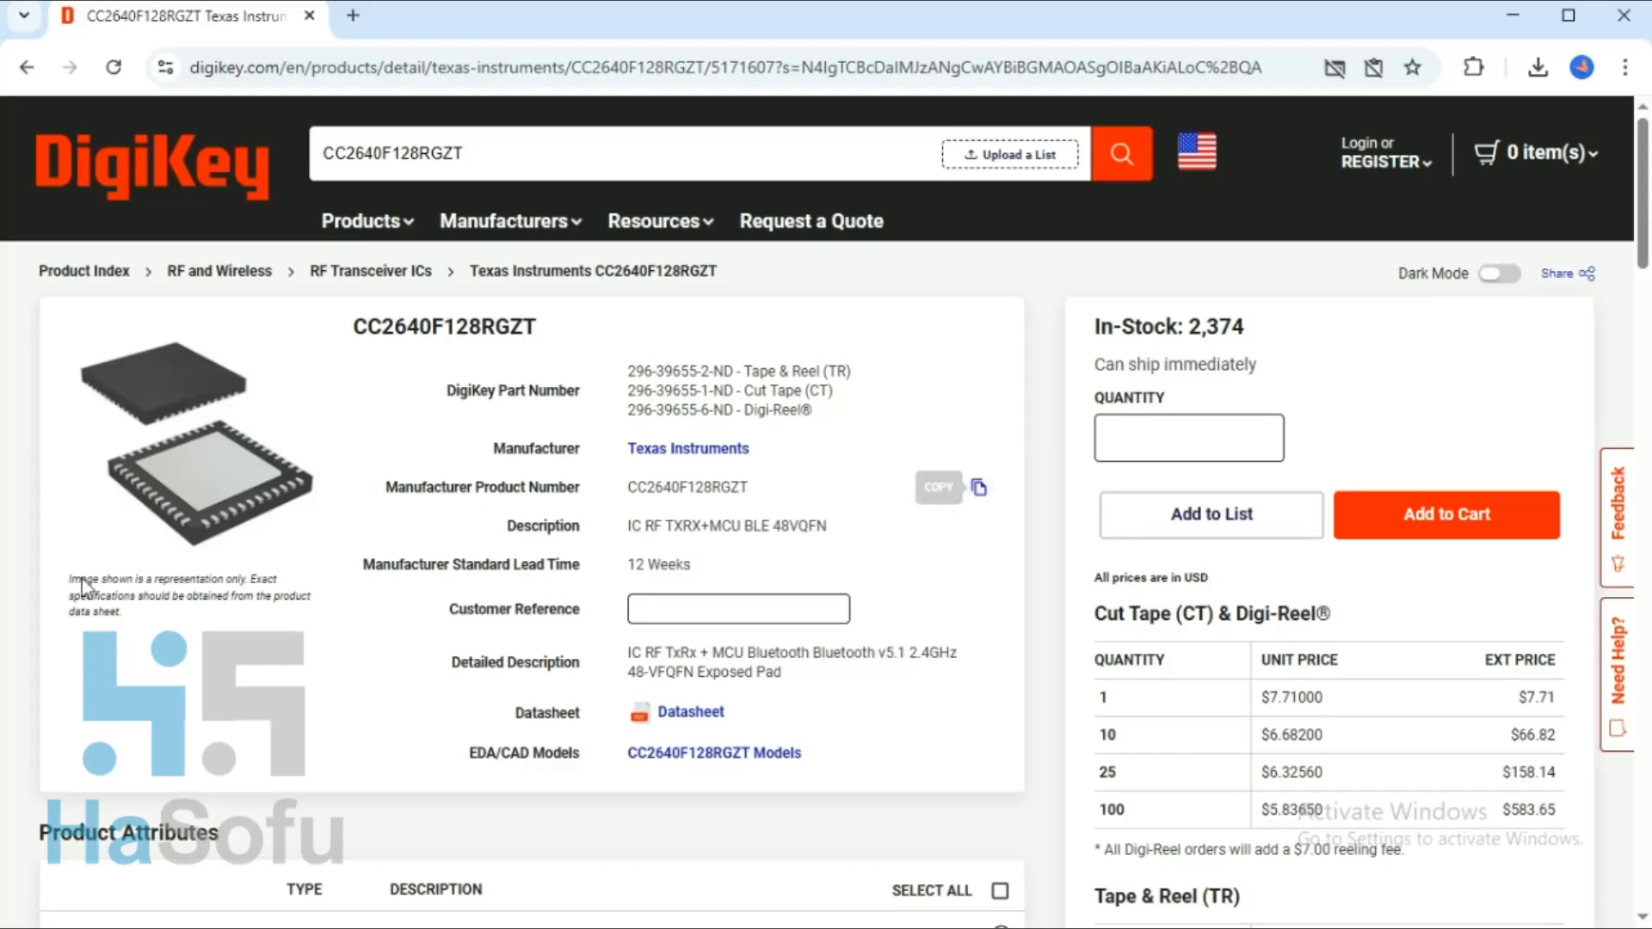
key("alt+Tab")
right_click(133, 338)
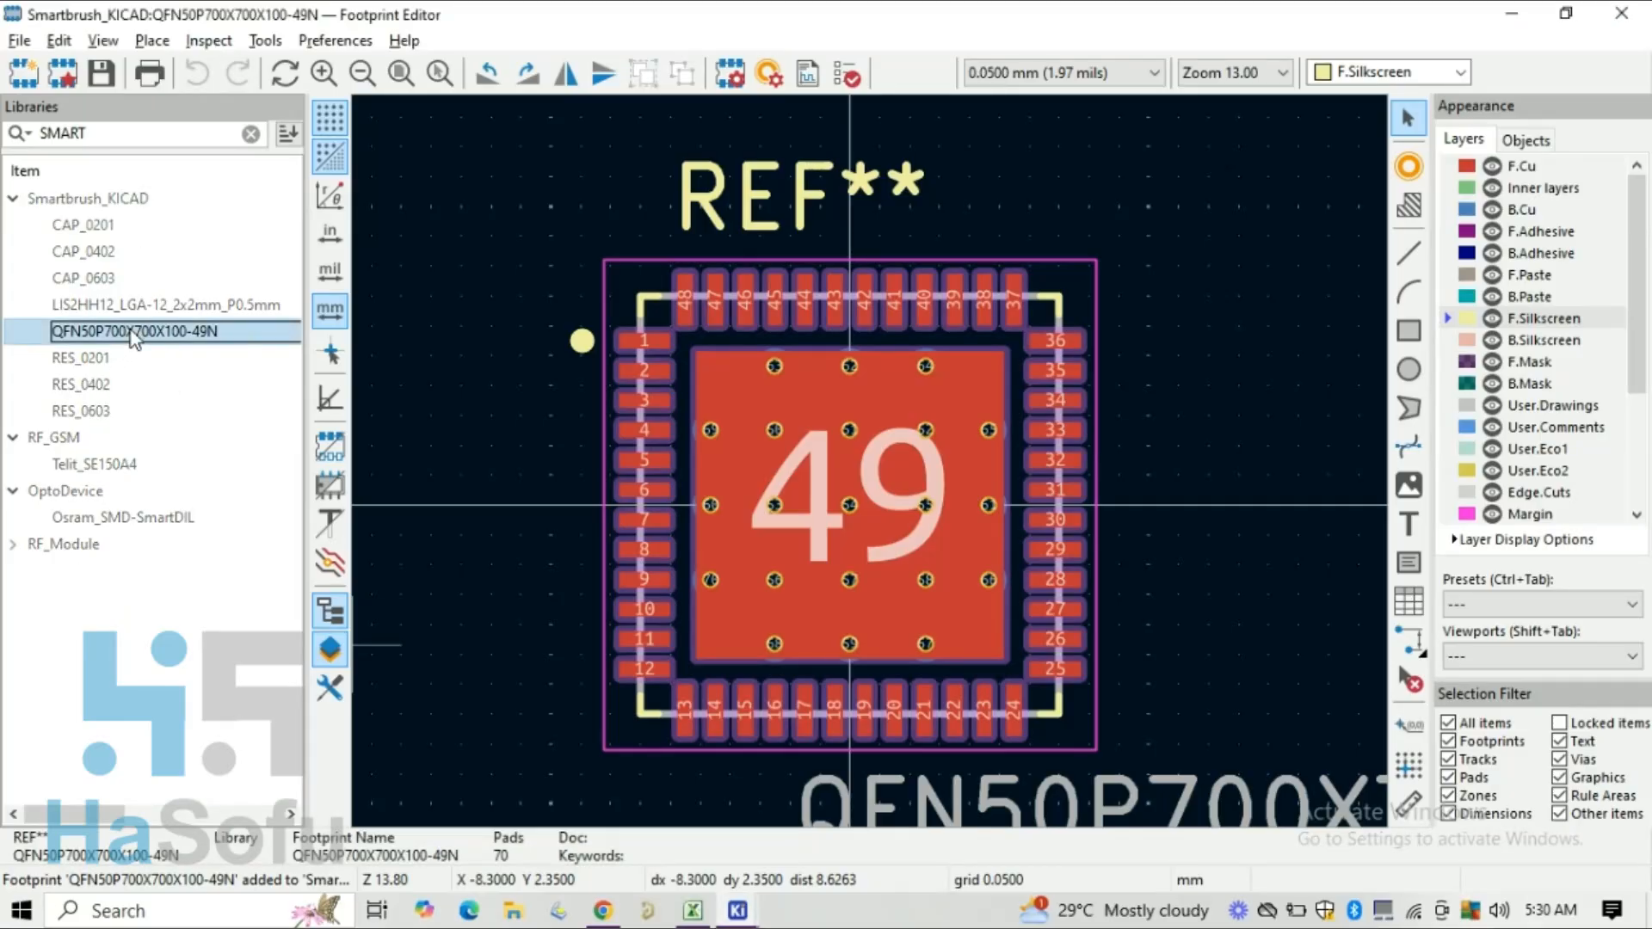
left_click(248, 676)
left_click(657, 447)
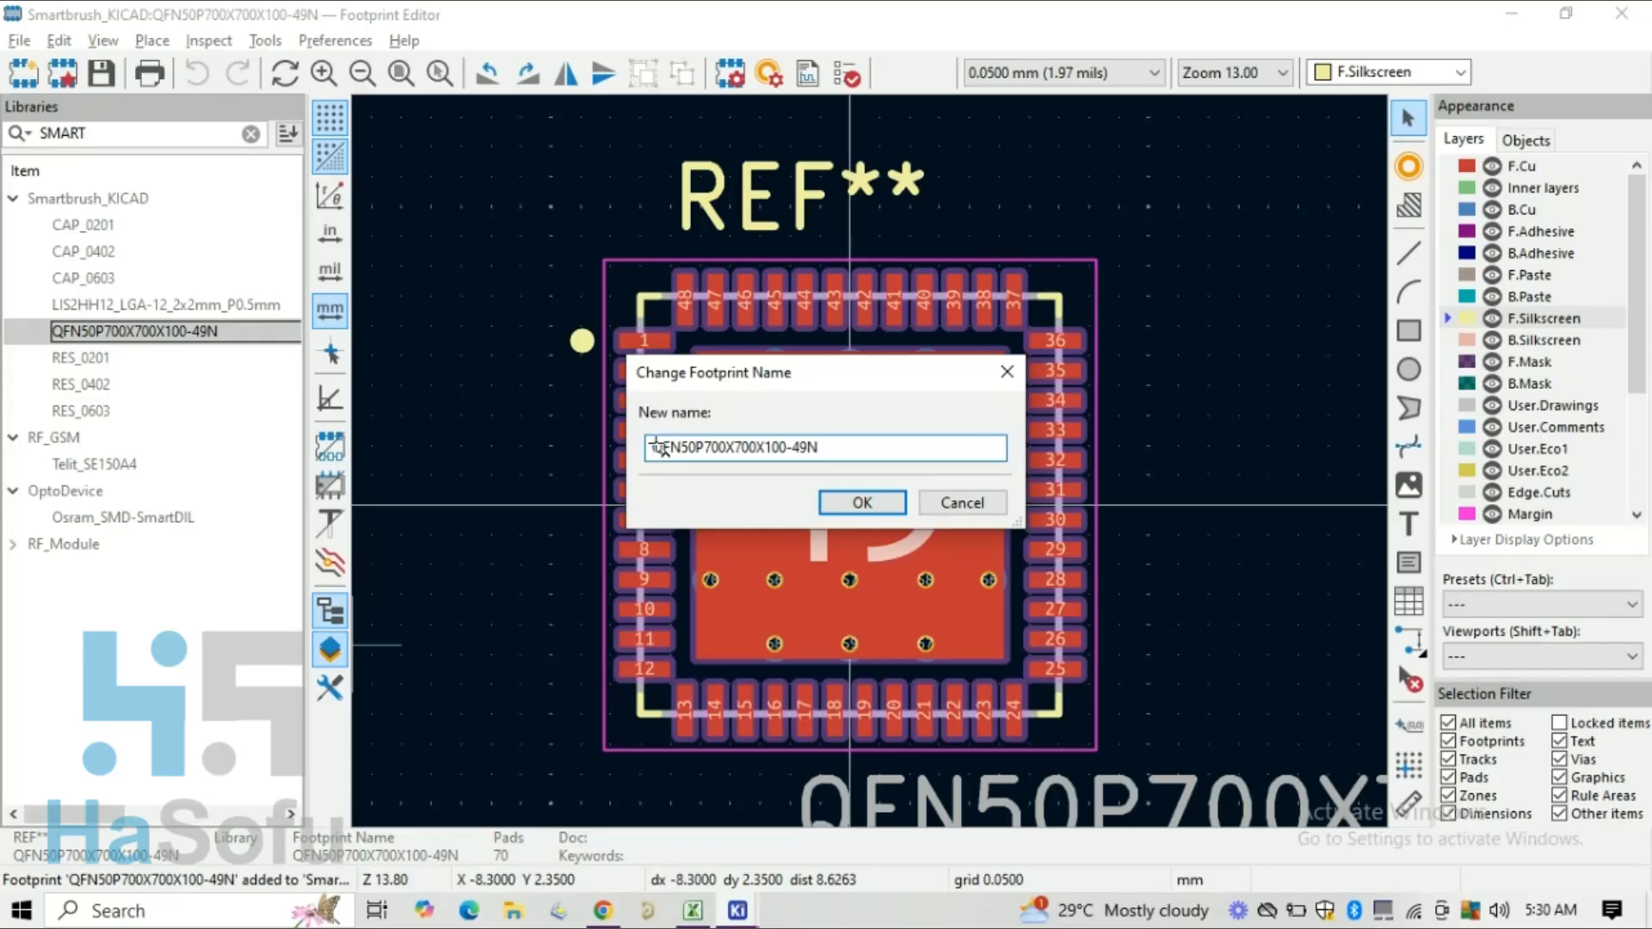
key("ctrl+v")
type("_")
key("Return")
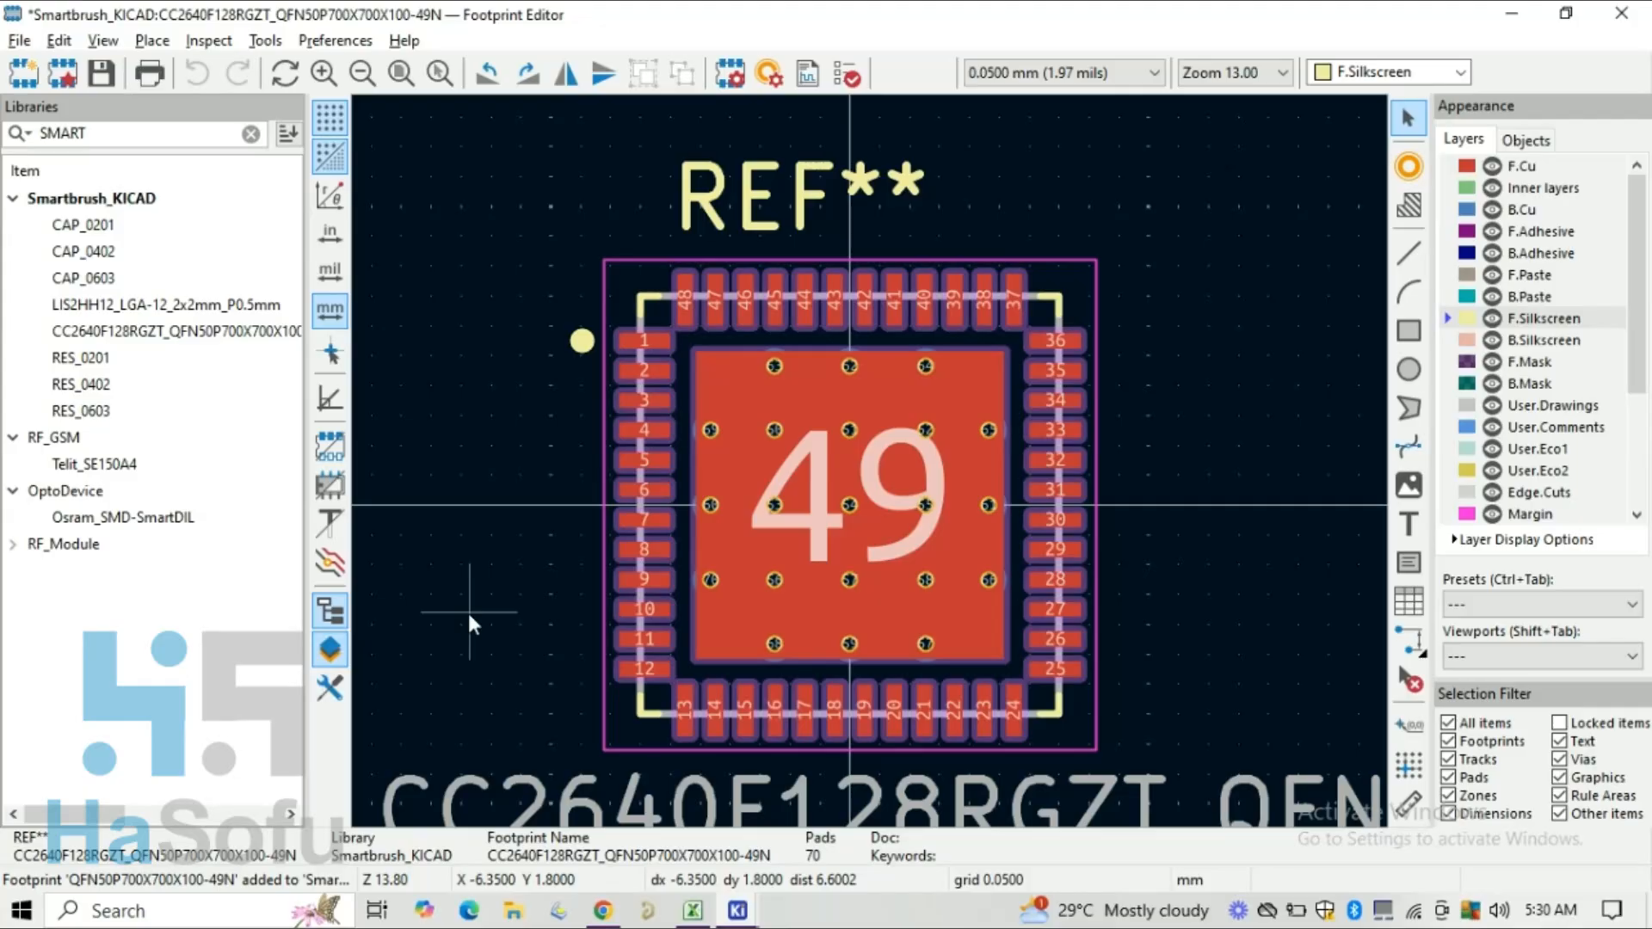
Step: Check the footprint in the 3D viewer and set its reference designator to U
key("alt+3")
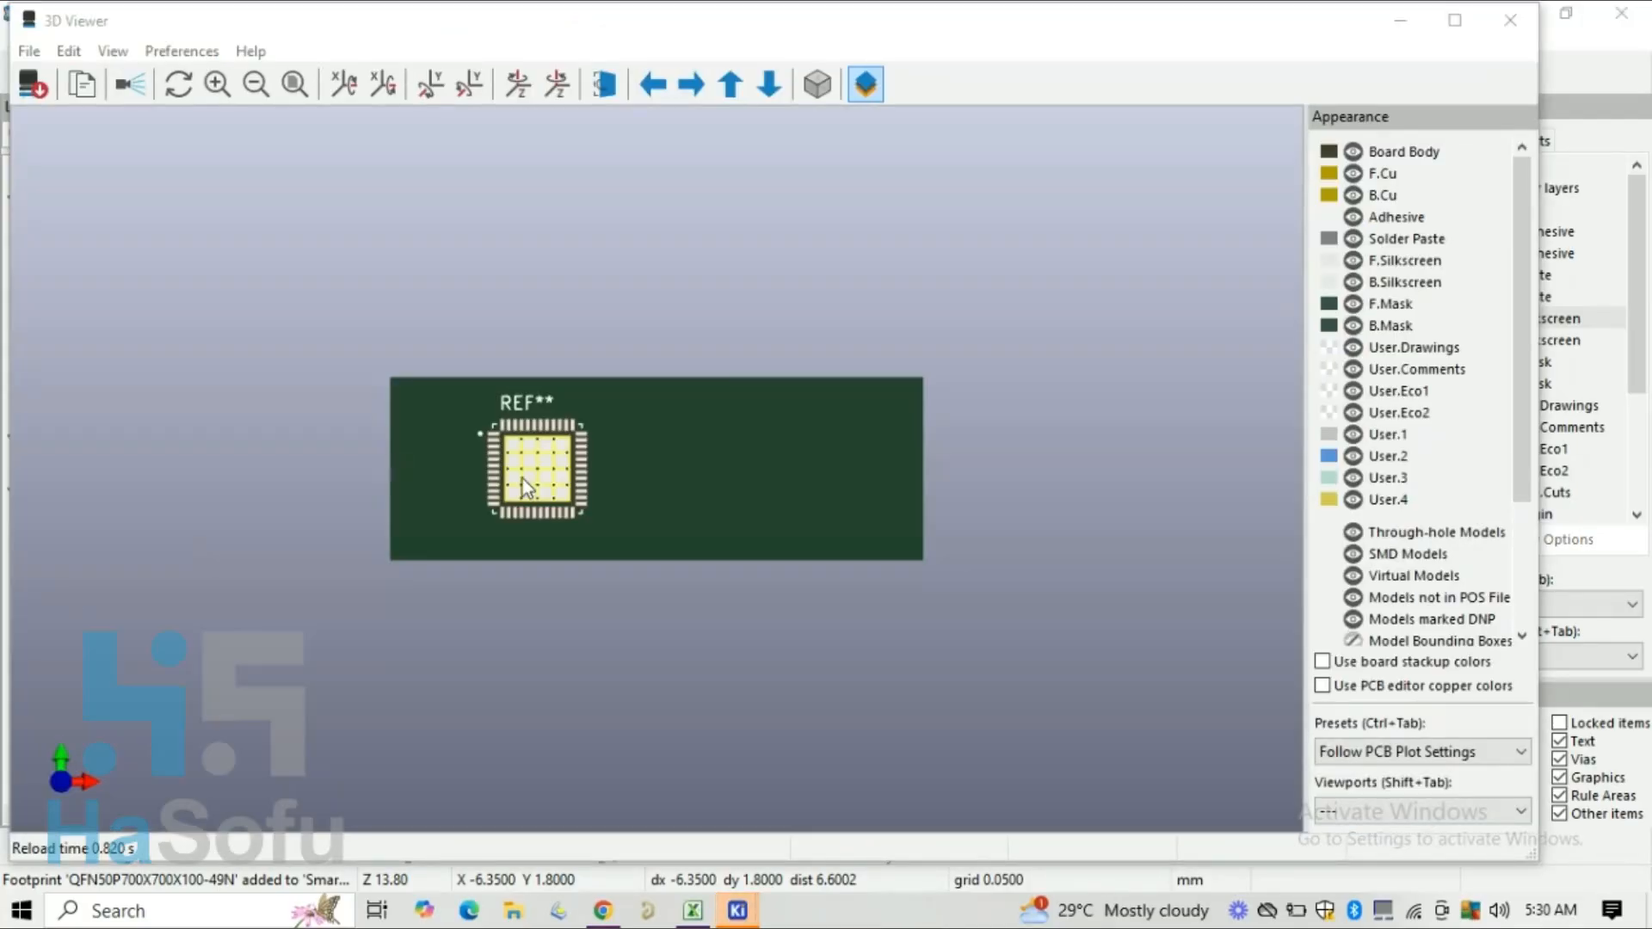
left_click(1510, 20)
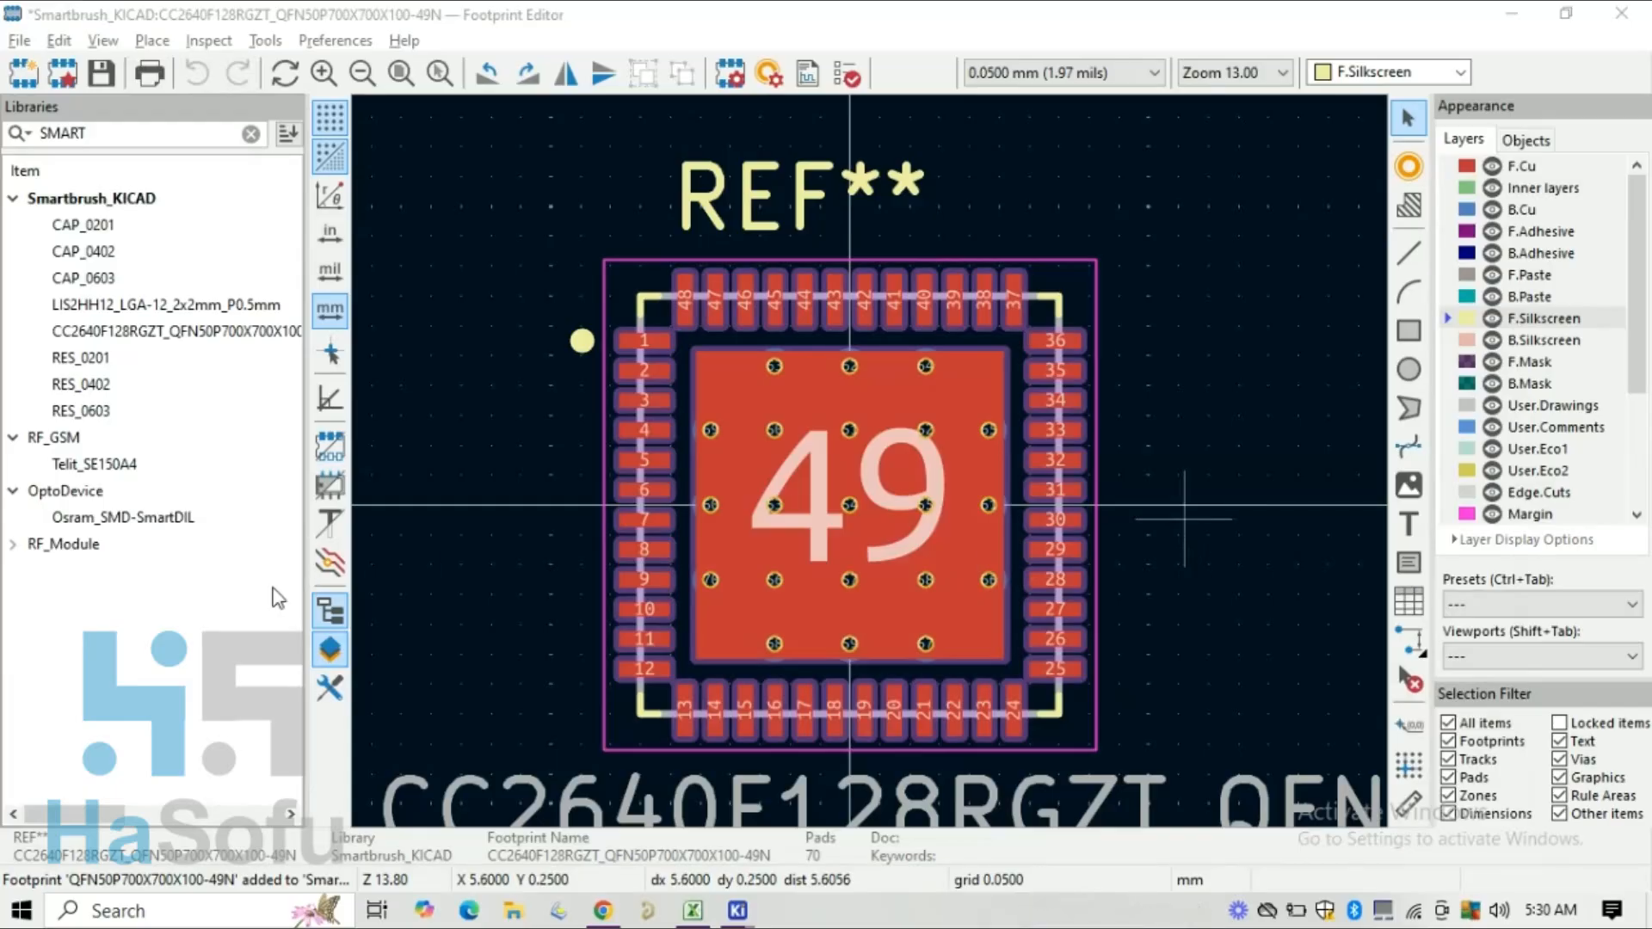
key("e")
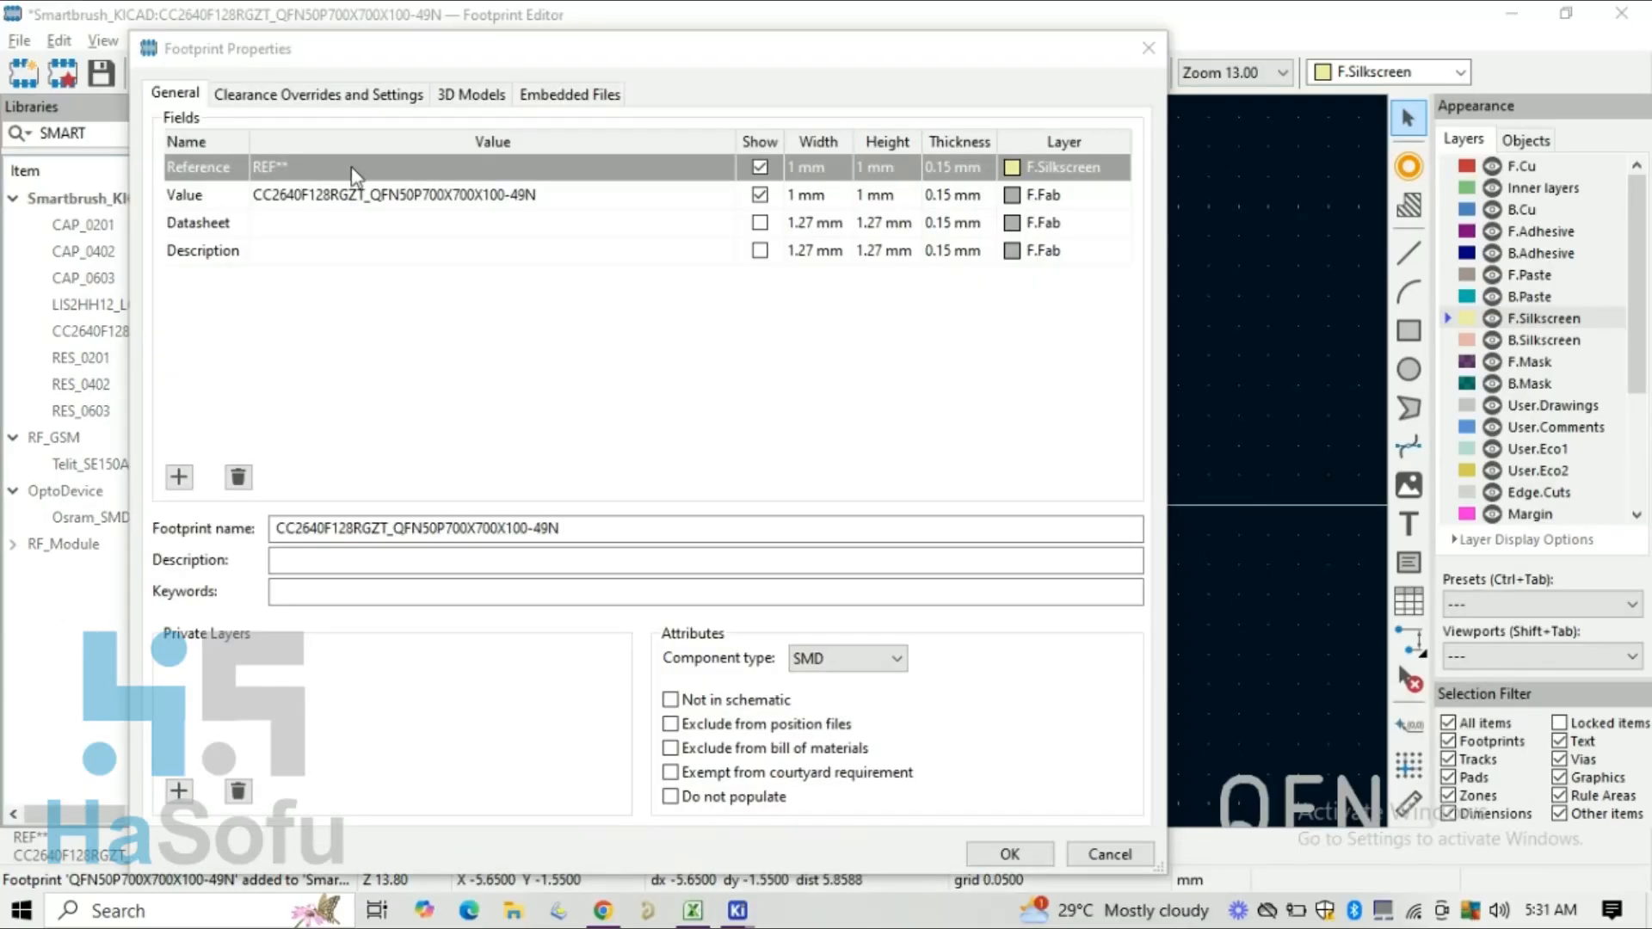
type("U")
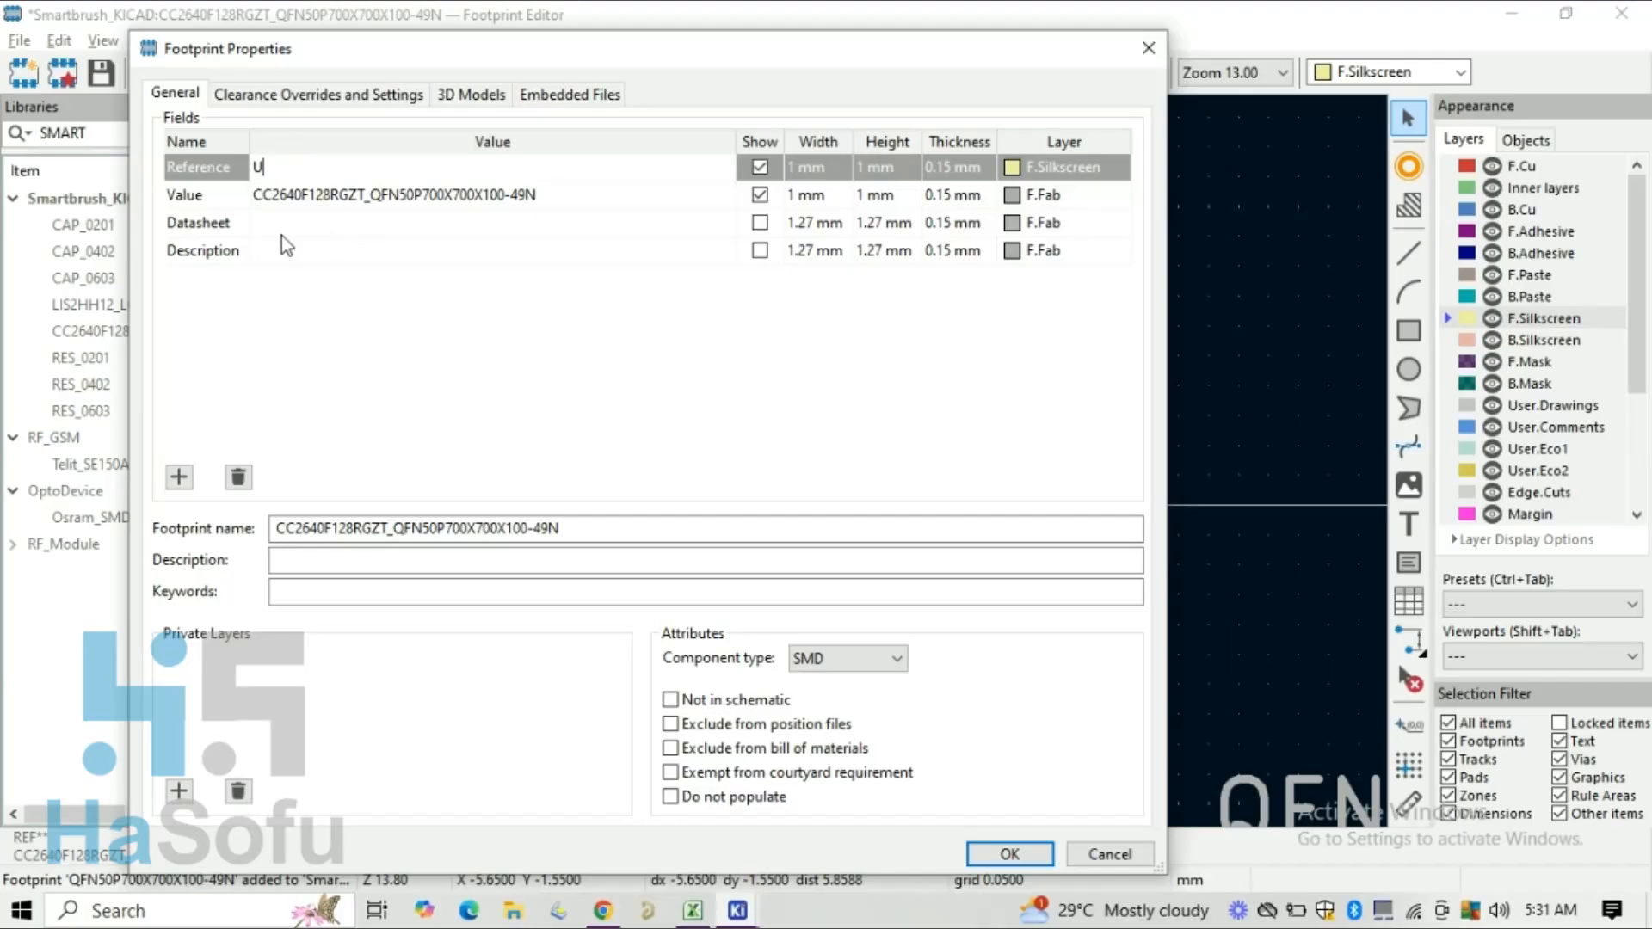
Step: Attach the downloaded CC2640F128RGZT.step file to the footprint as its 3D model
left_click(471, 94)
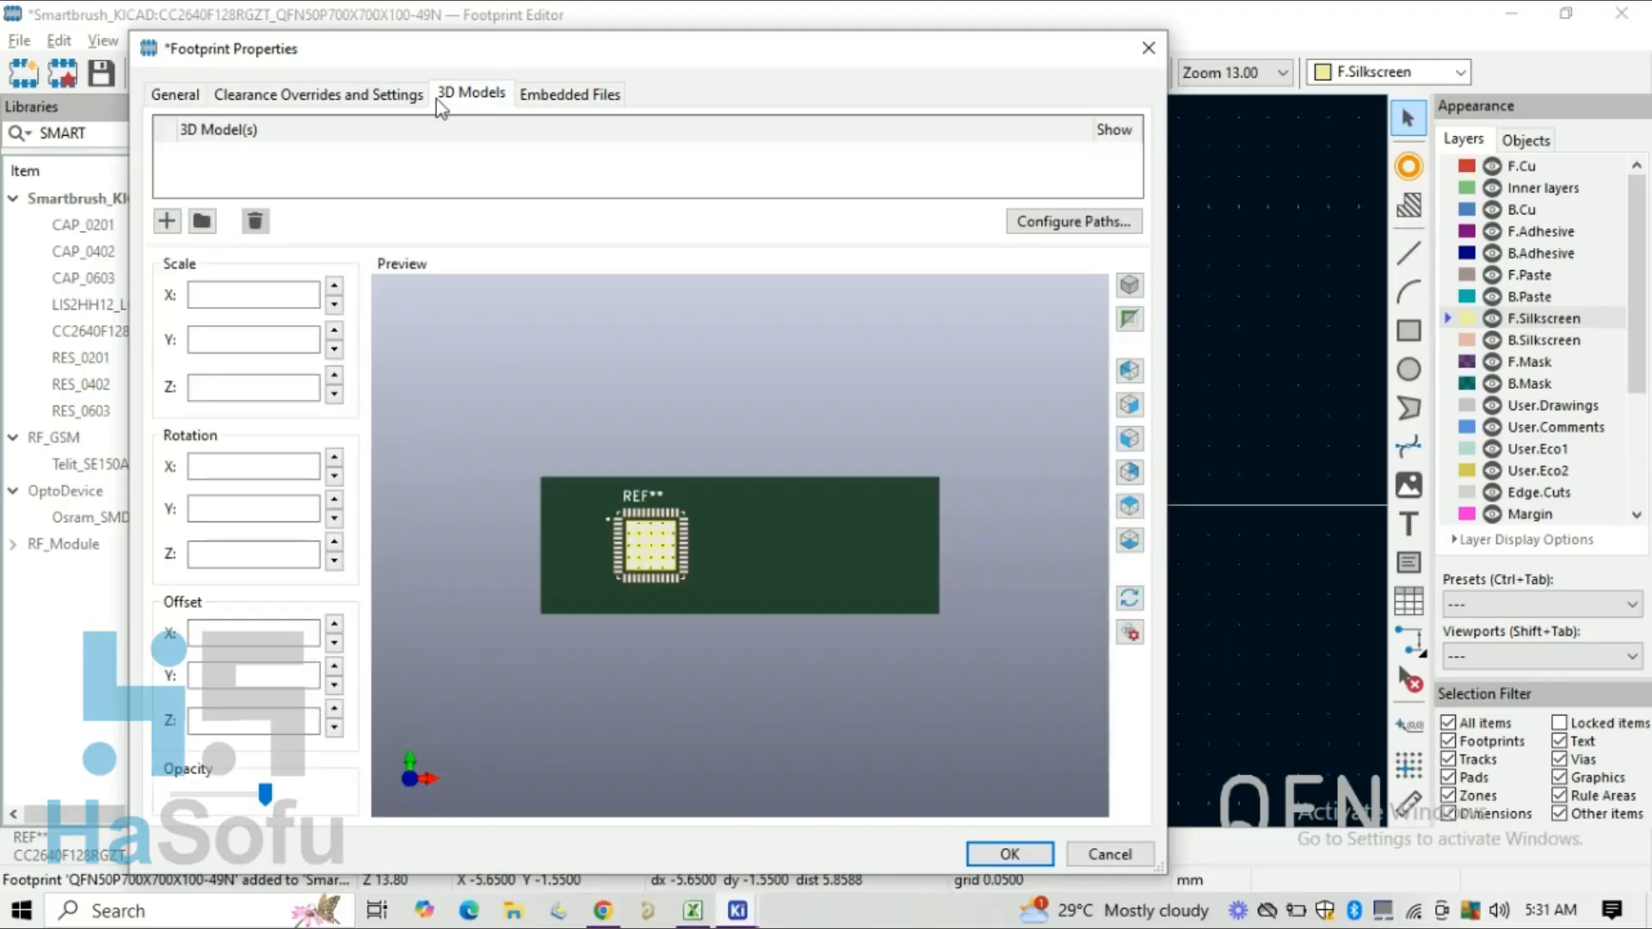
left_click(167, 221)
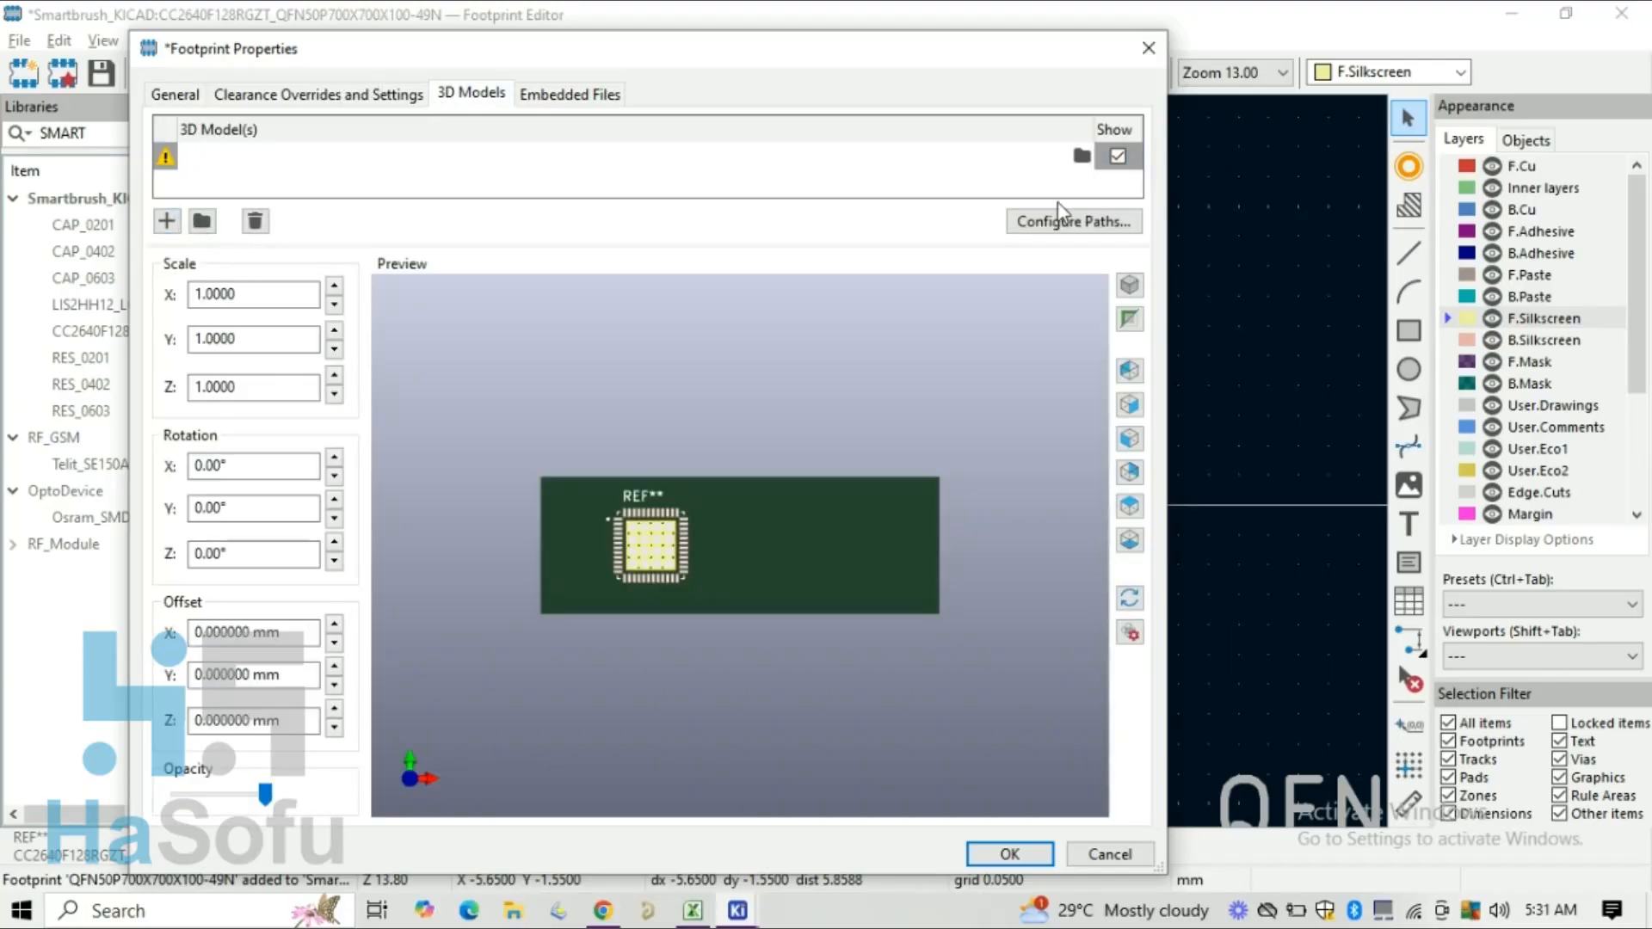
left_click(1082, 156)
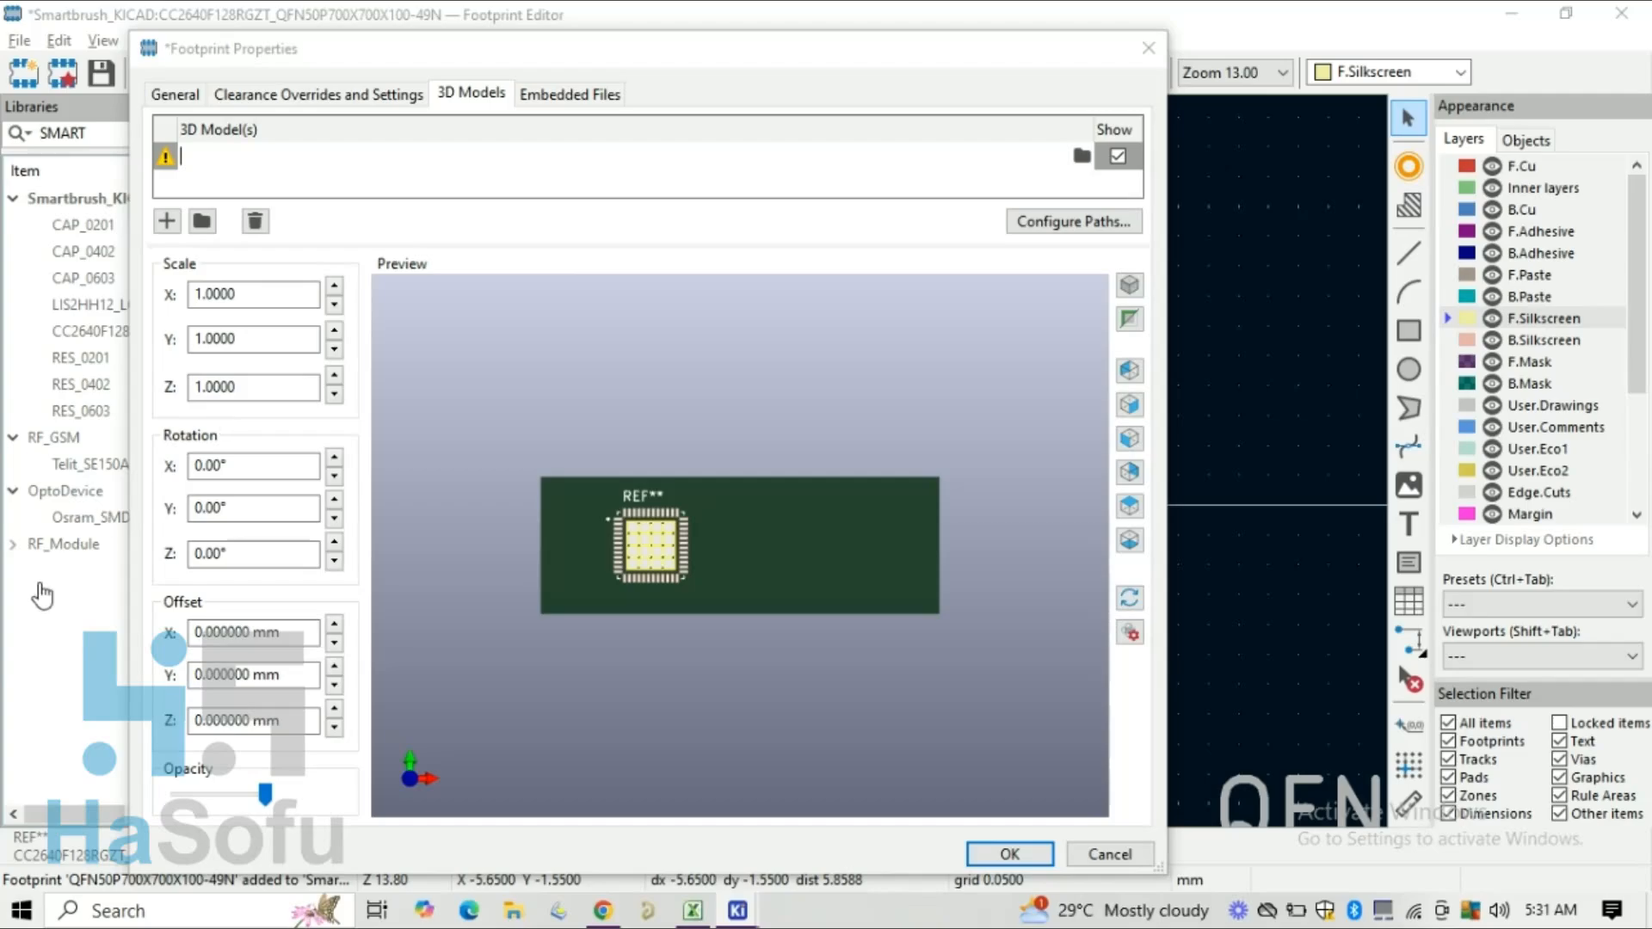
left_click(516, 260)
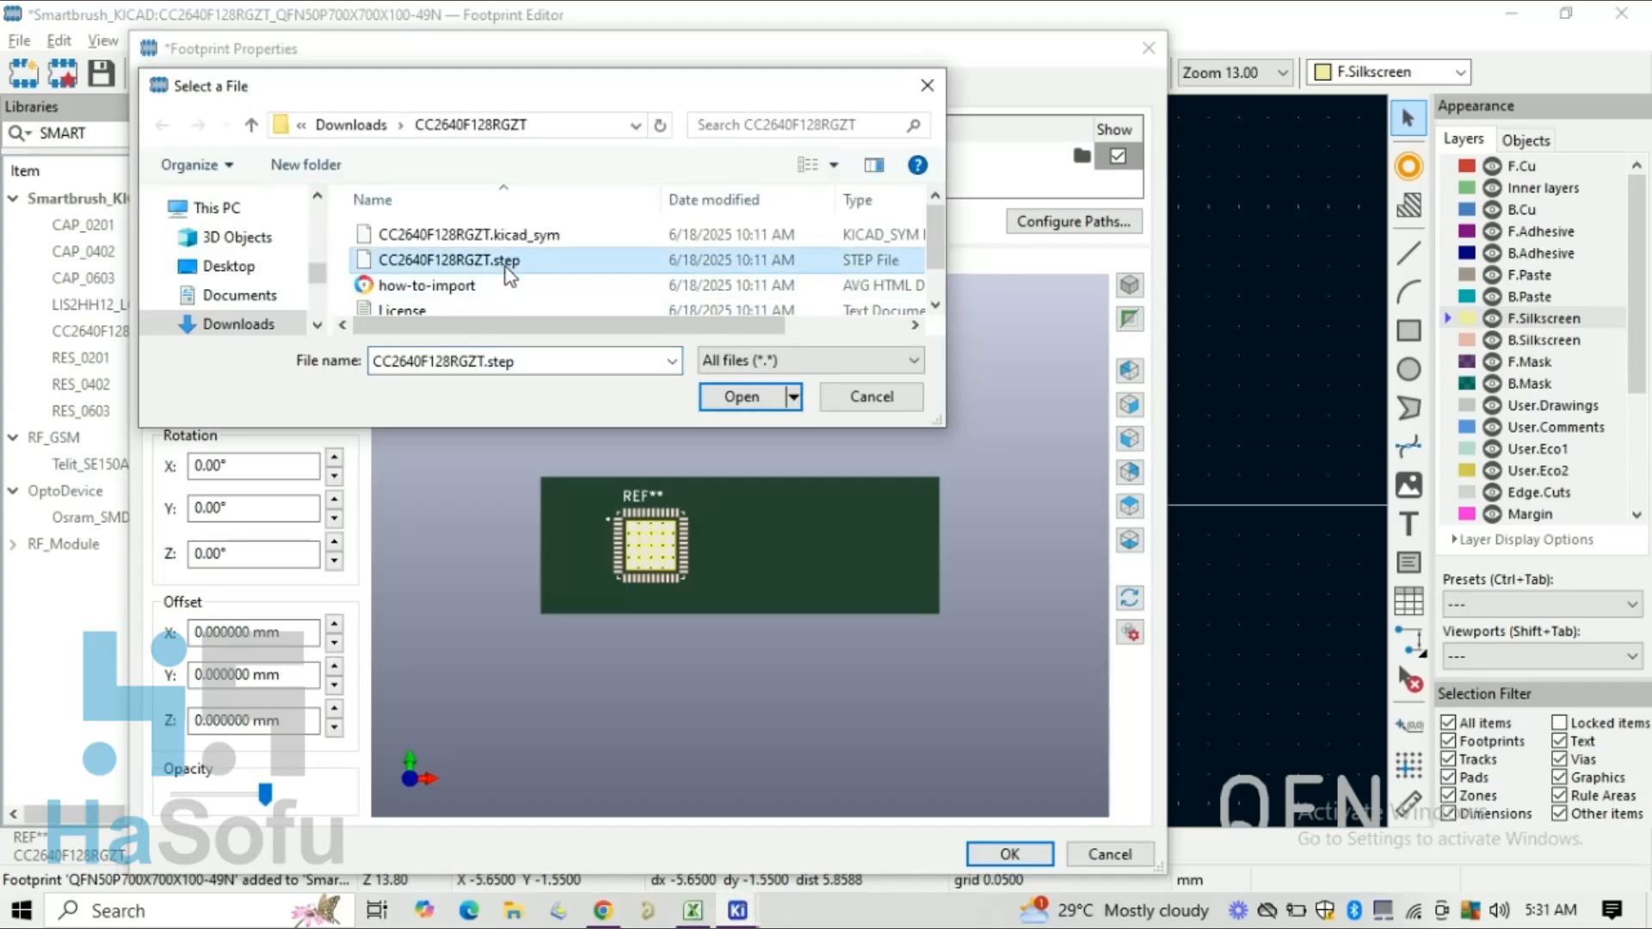
left_click(770, 401)
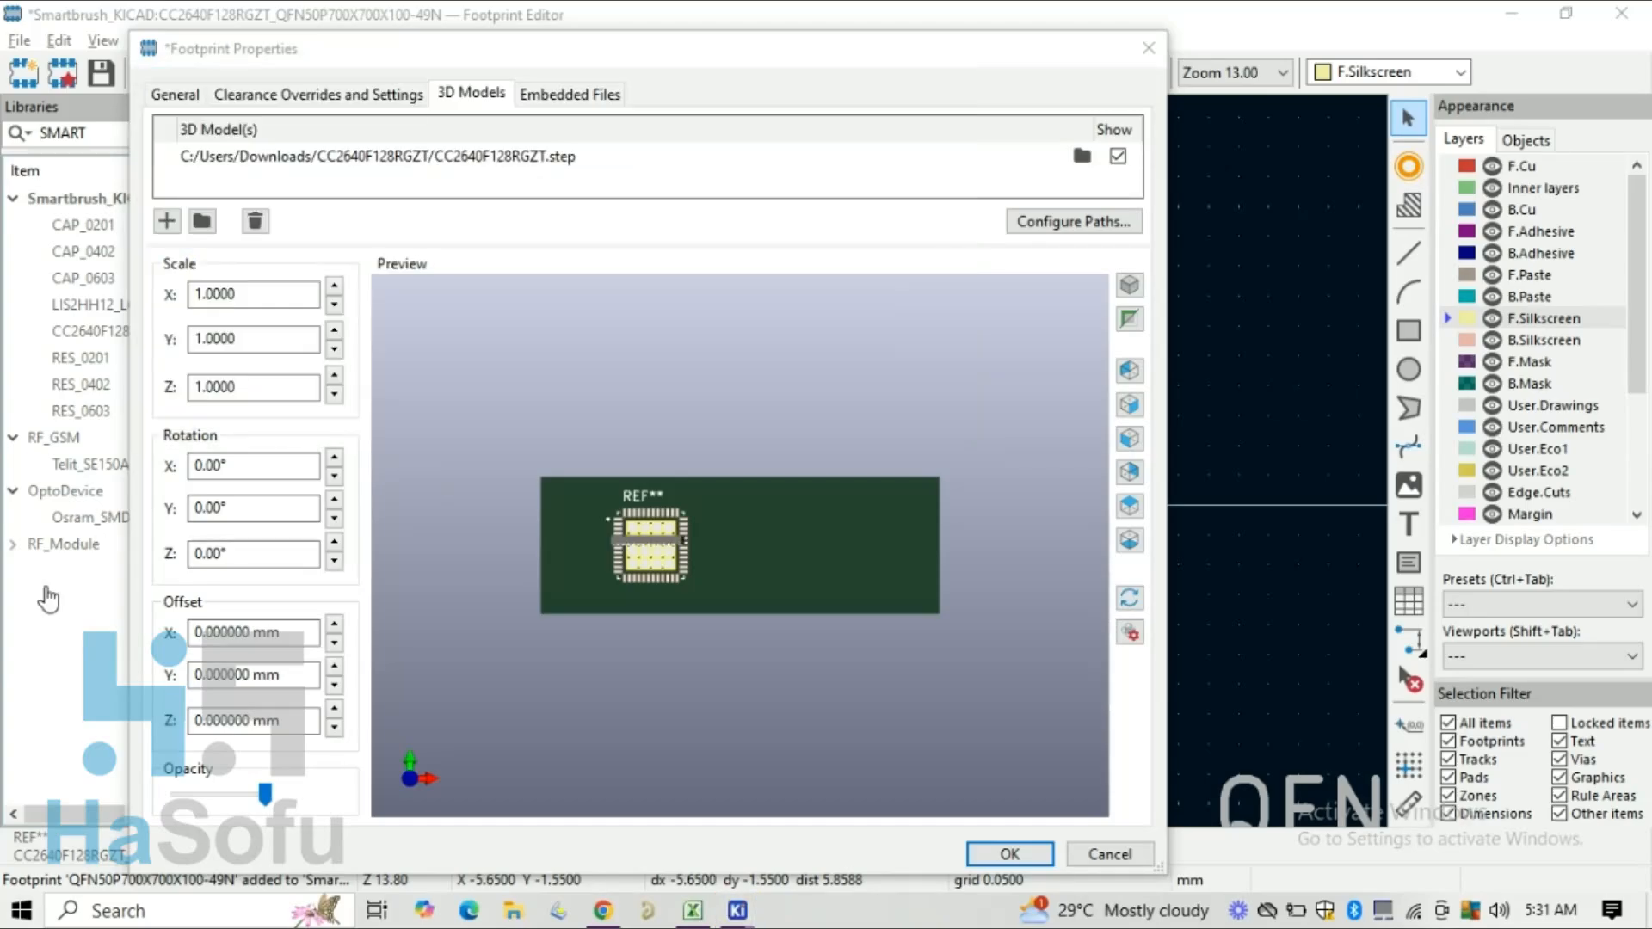
Step: Set the 3D model's X rotation to 90° so the chip lies flat on its pads, and apply the footprint properties
left_click(334, 479)
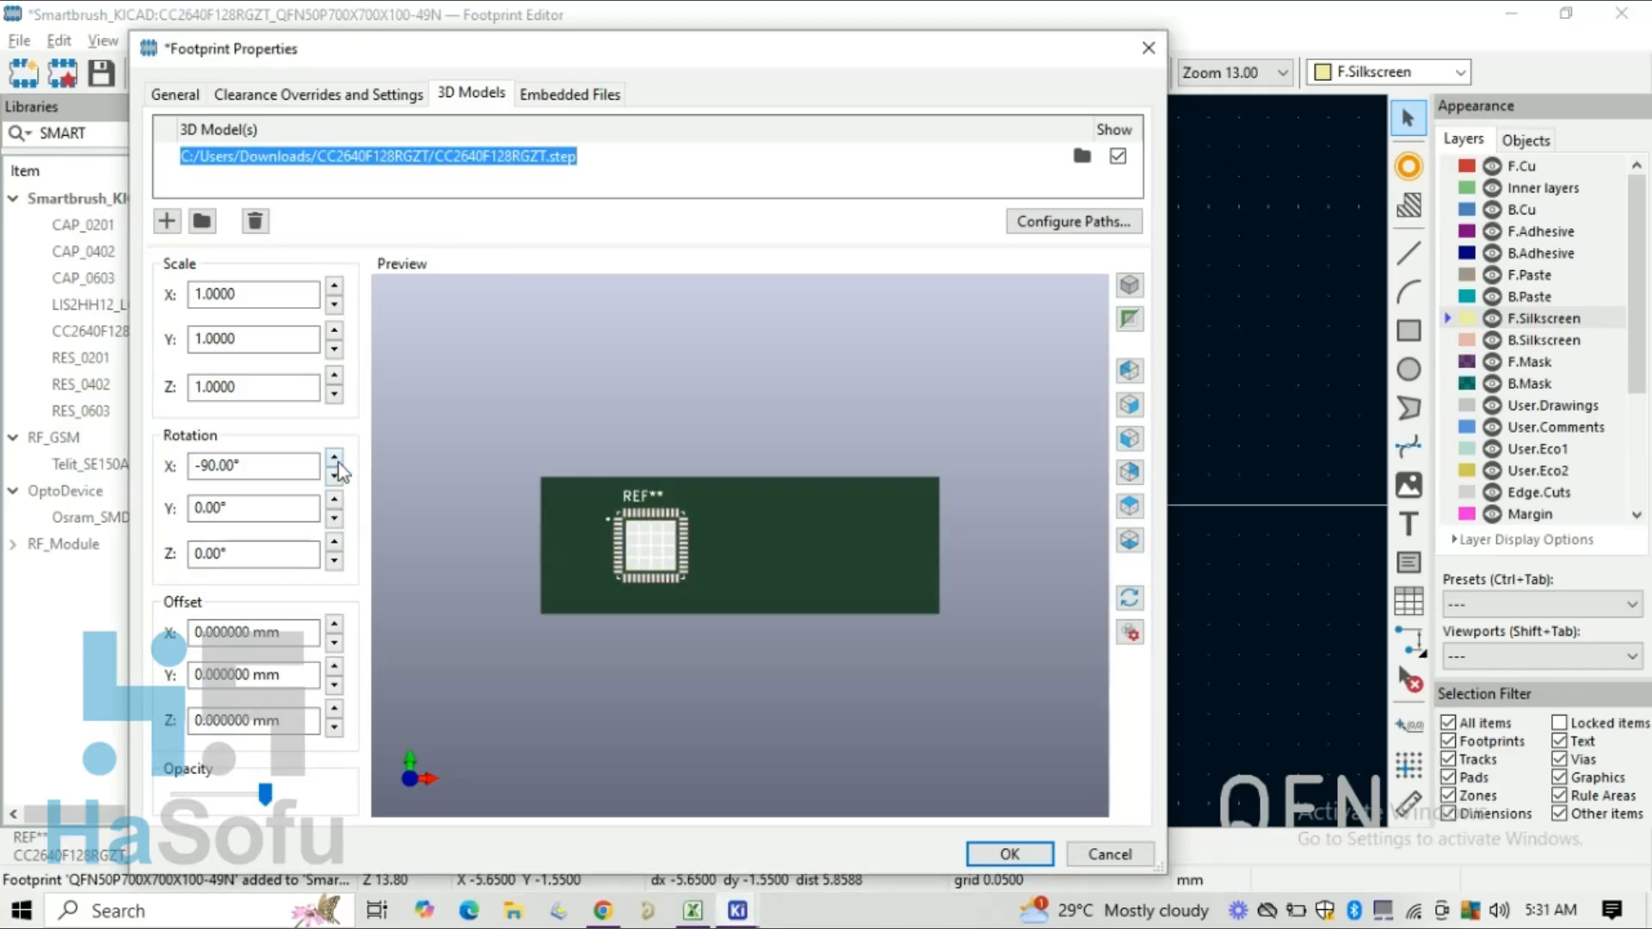
left_click(337, 462)
left_click(335, 478)
left_click(335, 499)
left_click(335, 518)
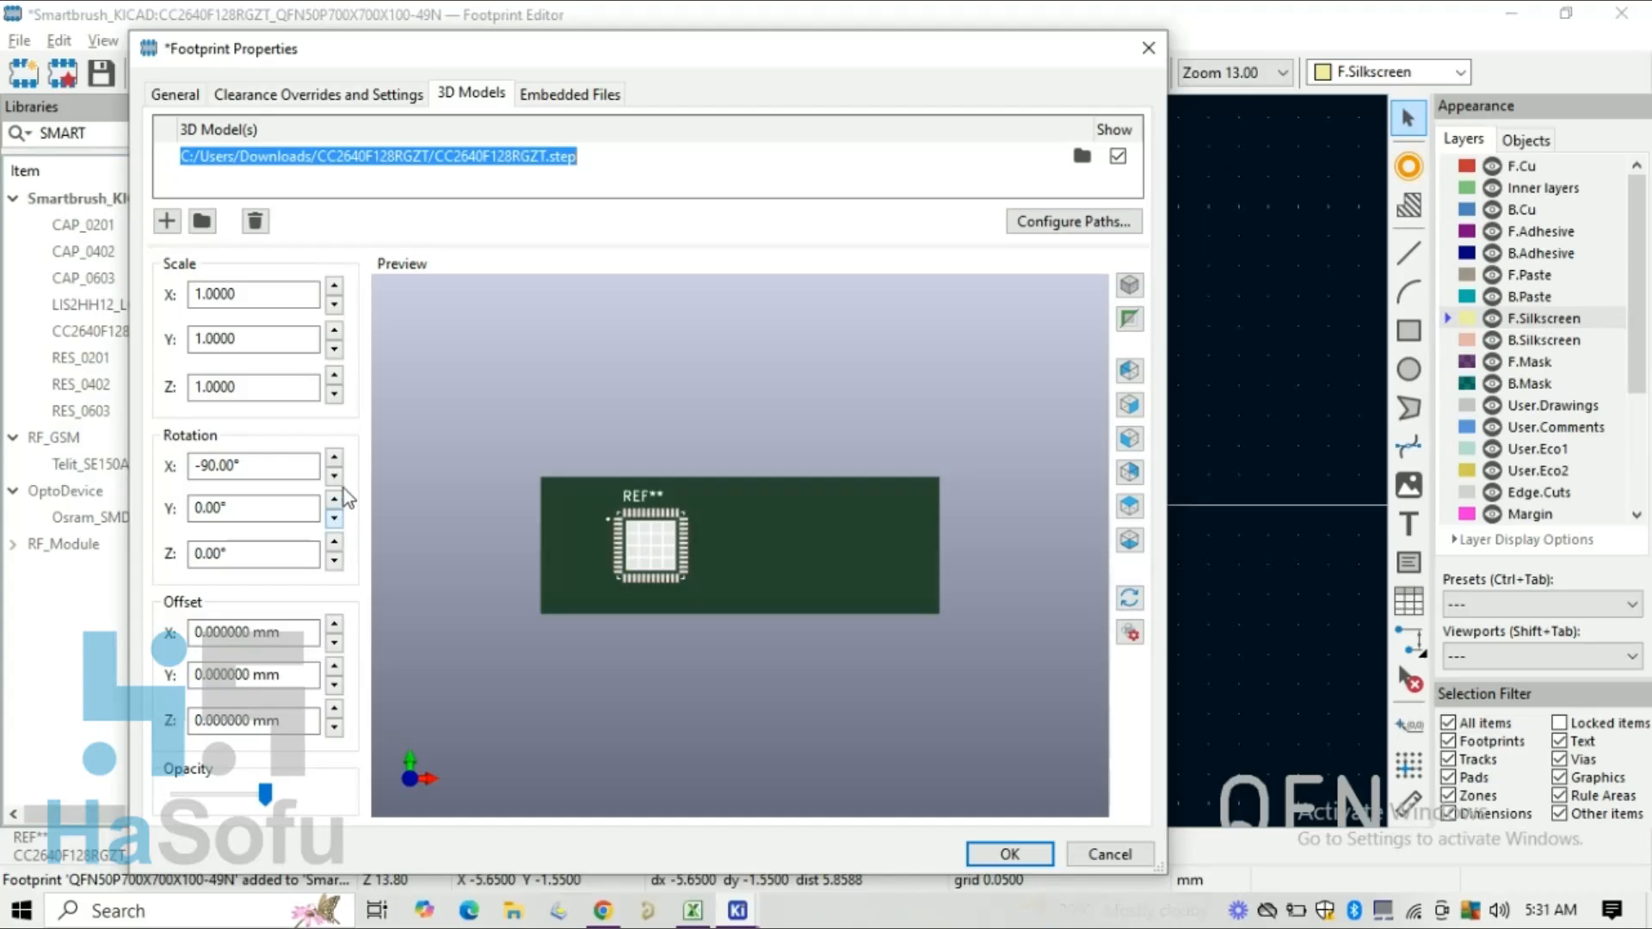
left_click(338, 462)
left_click(337, 462)
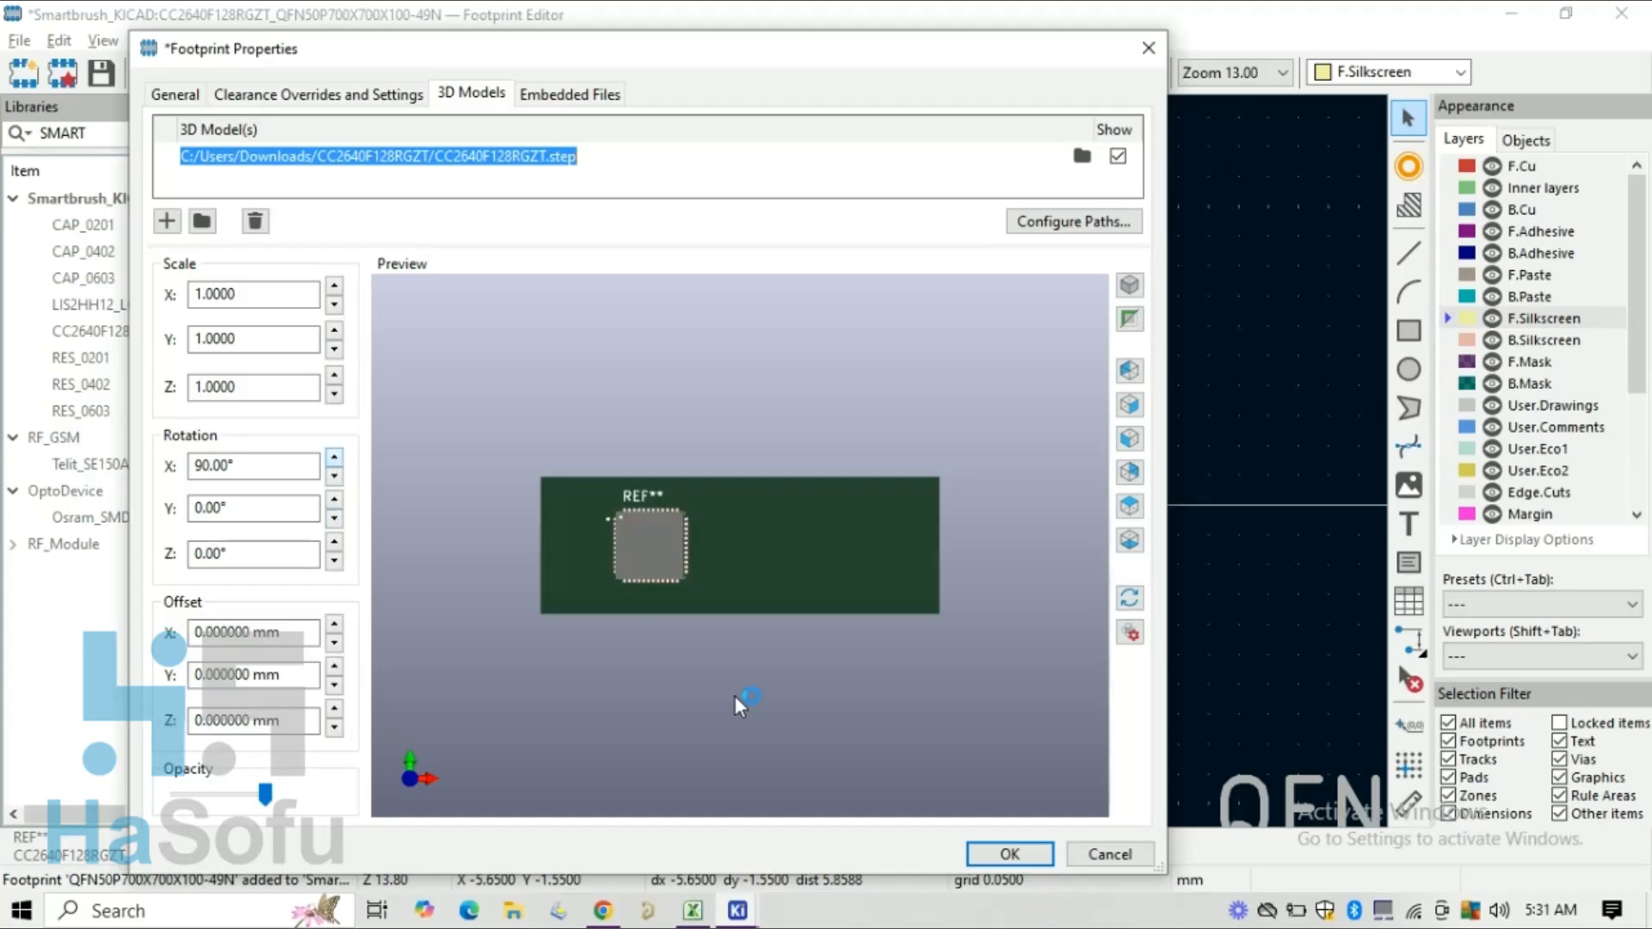
left_click_drag(734, 695, 647, 588)
scroll(652, 547, "up", 2)
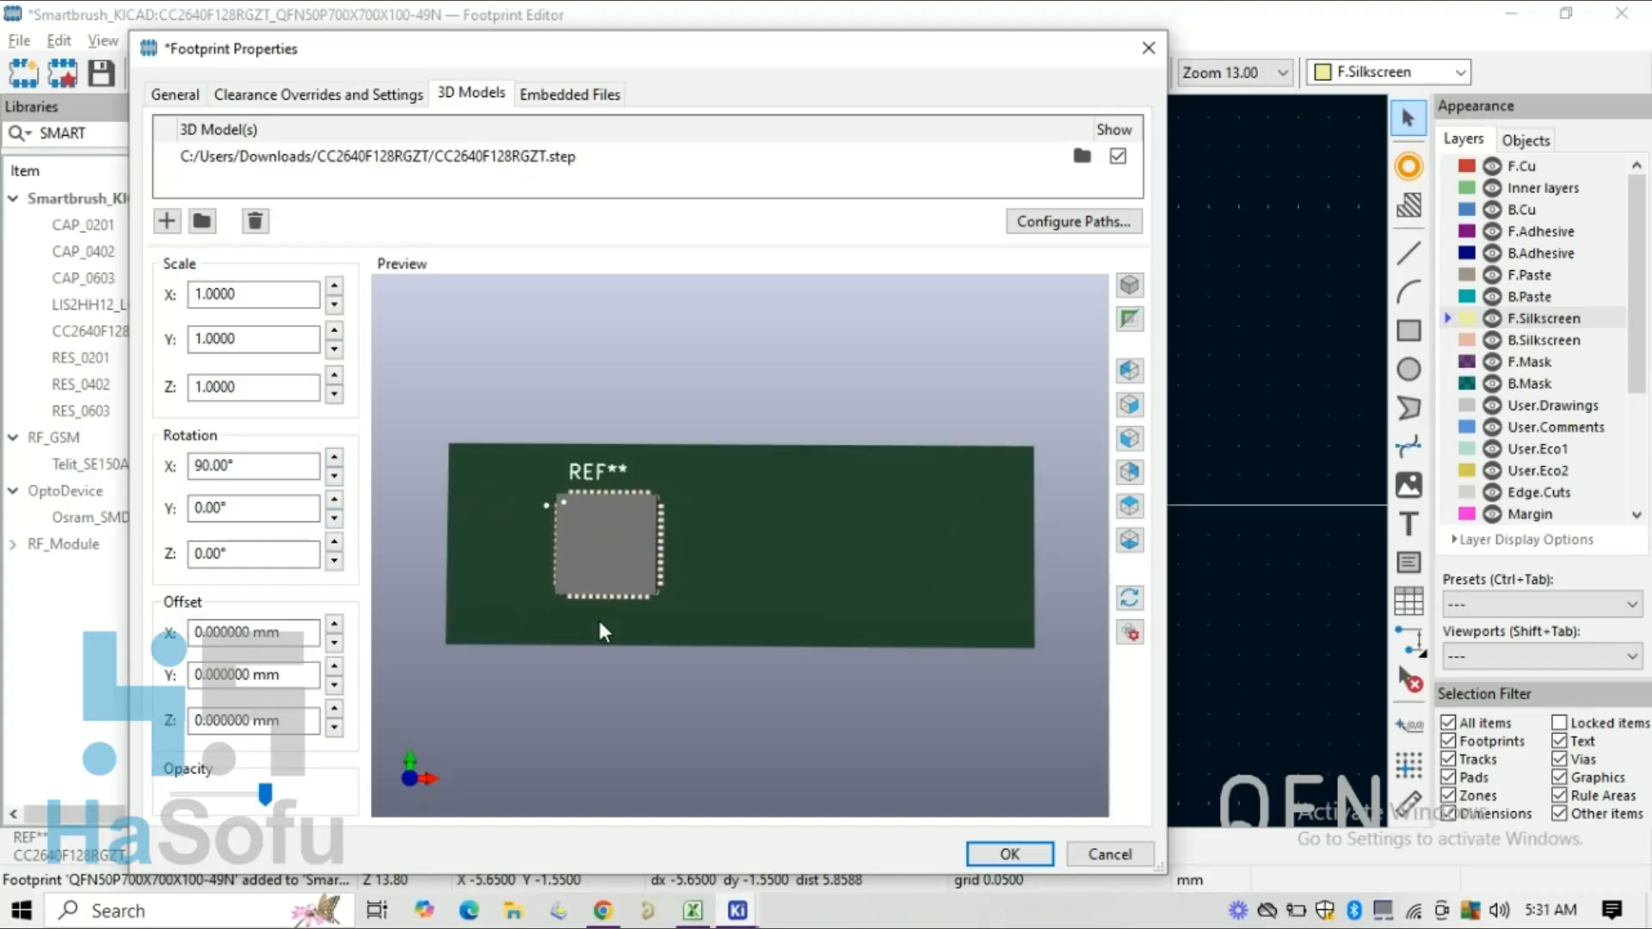
scroll(599, 621, "up", 1)
left_click(1009, 853)
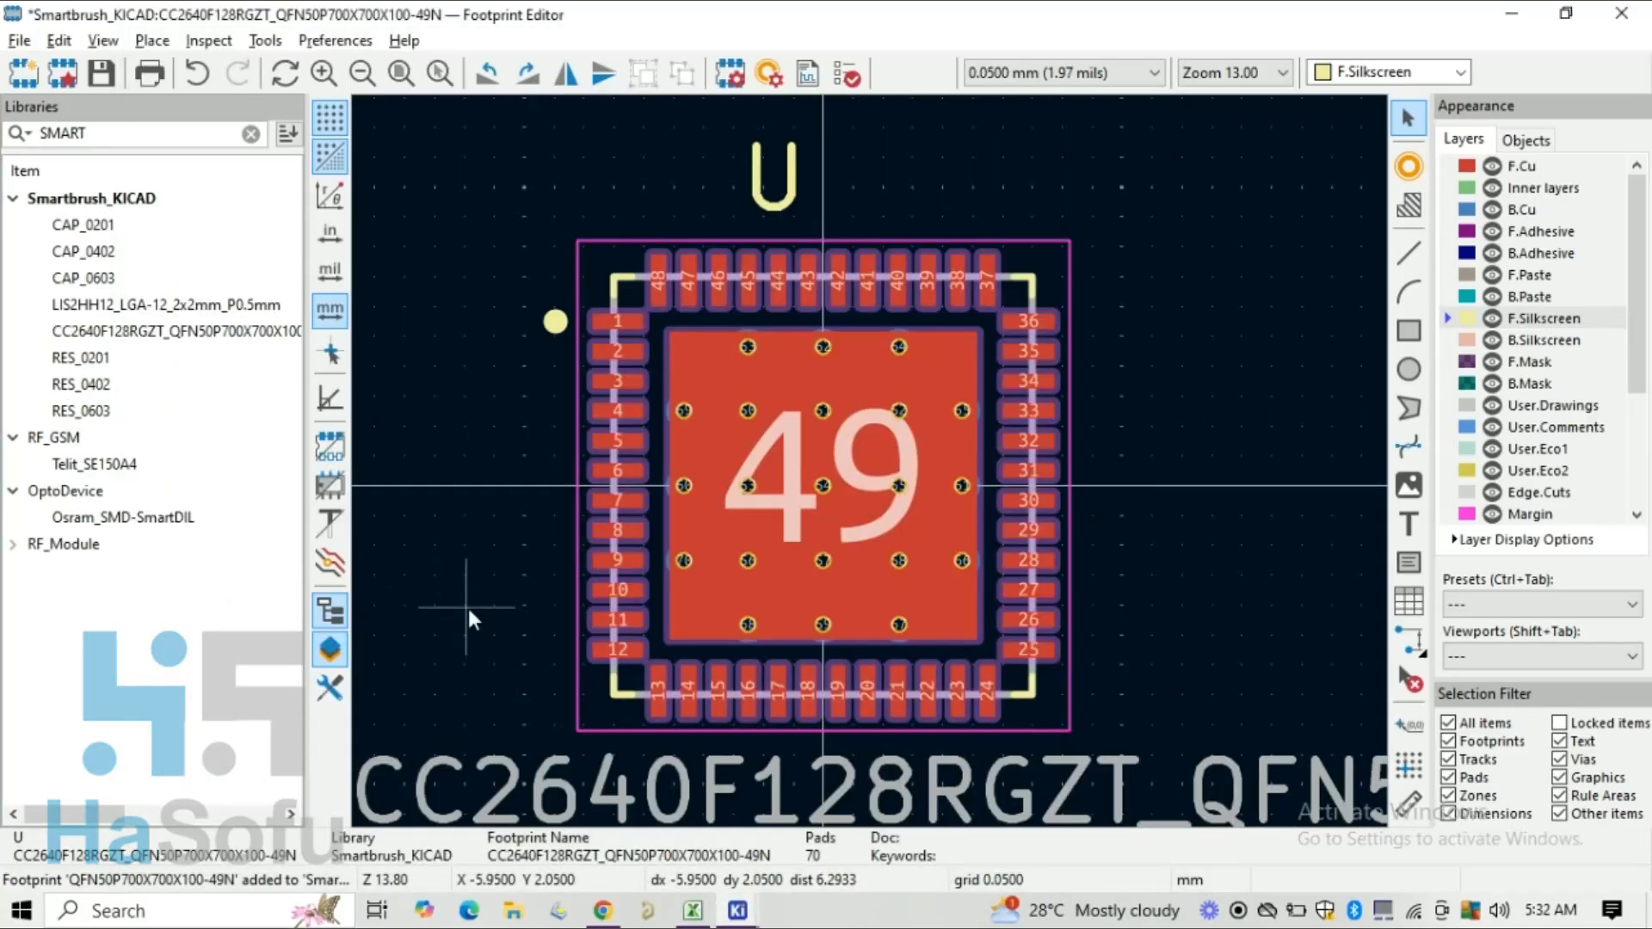
Step: Inspect the chip model's alignment with the footprint pads in the 3D viewer
key("alt+3")
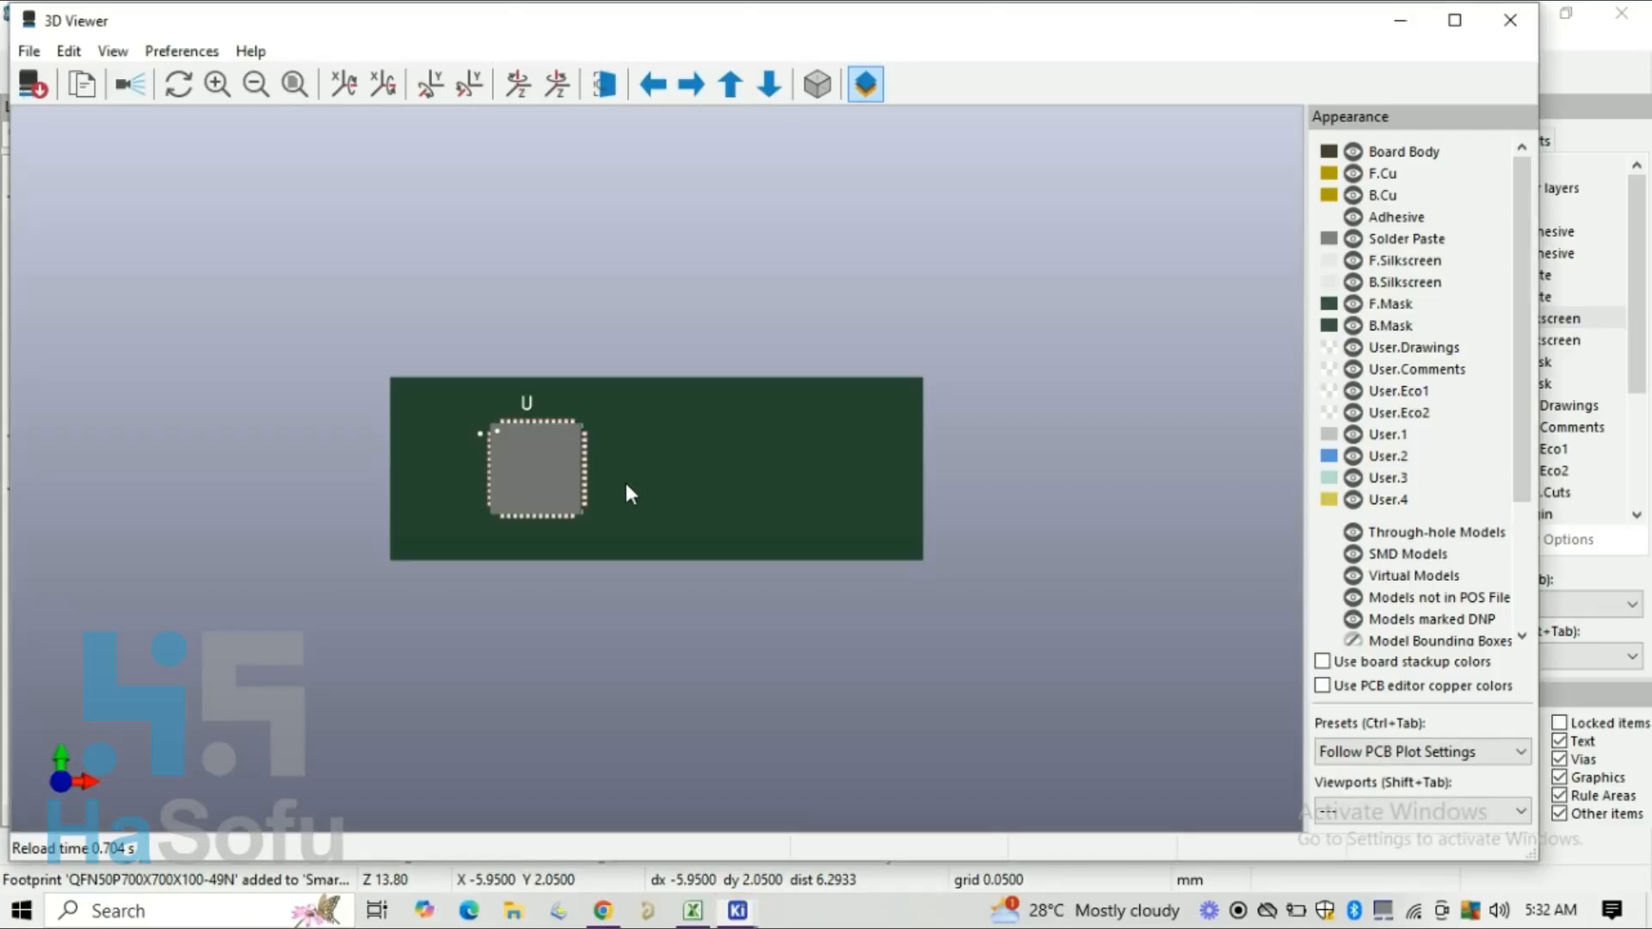
scroll(626, 482, "up", 9)
left_click_drag(627, 483, 649, 464)
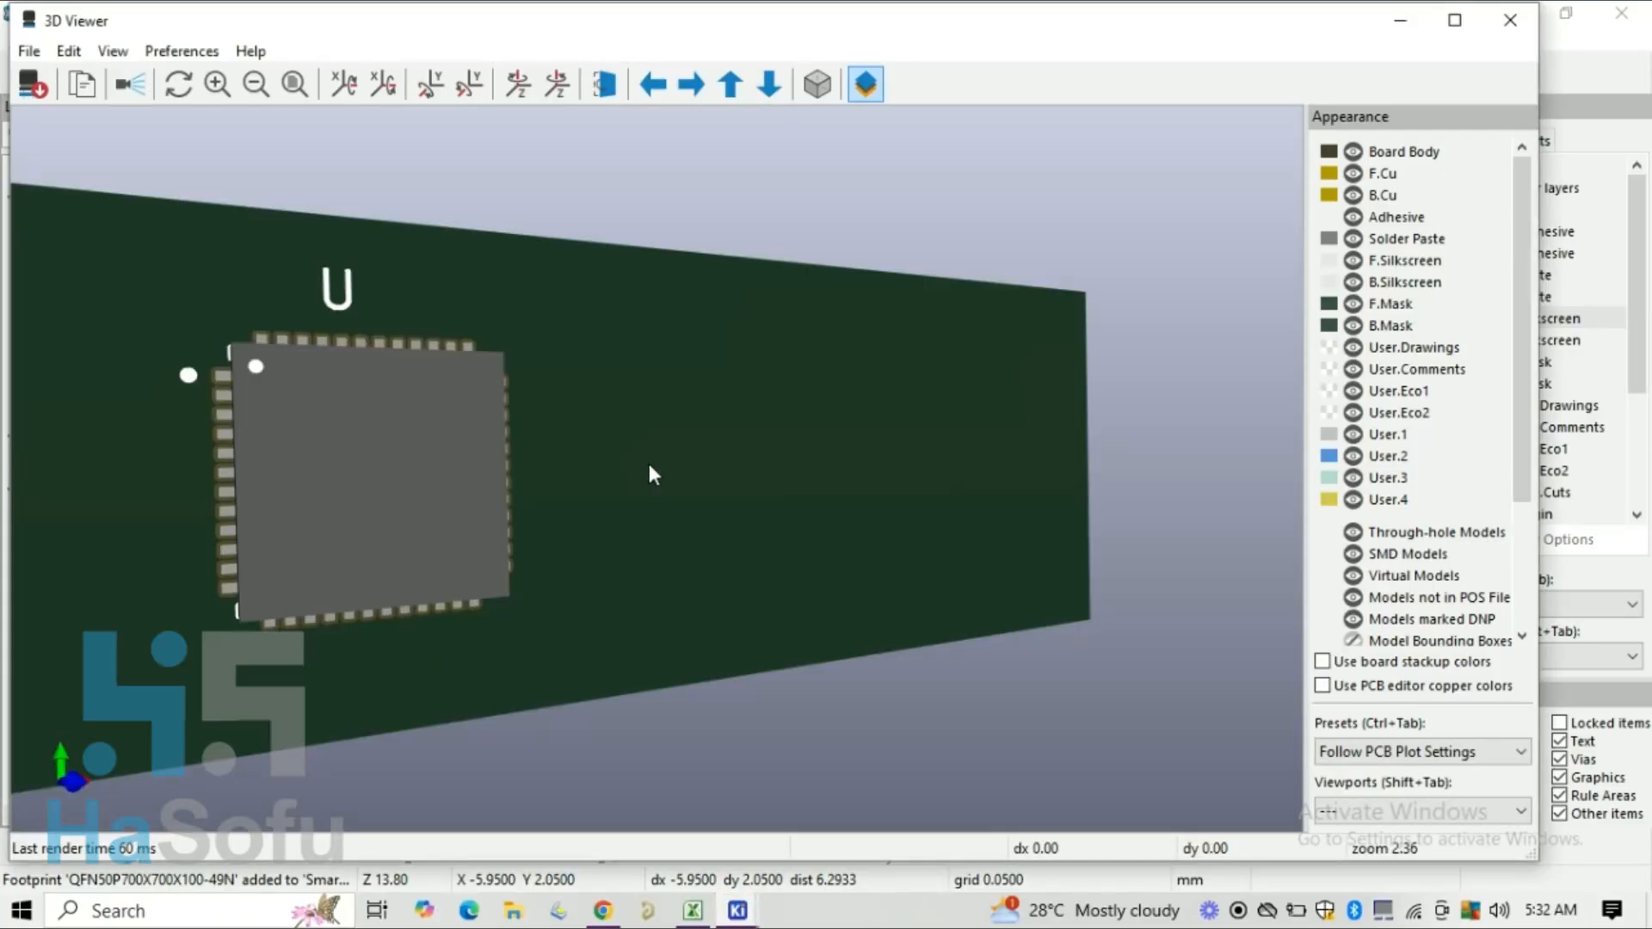
left_click_drag(648, 472, 461, 474)
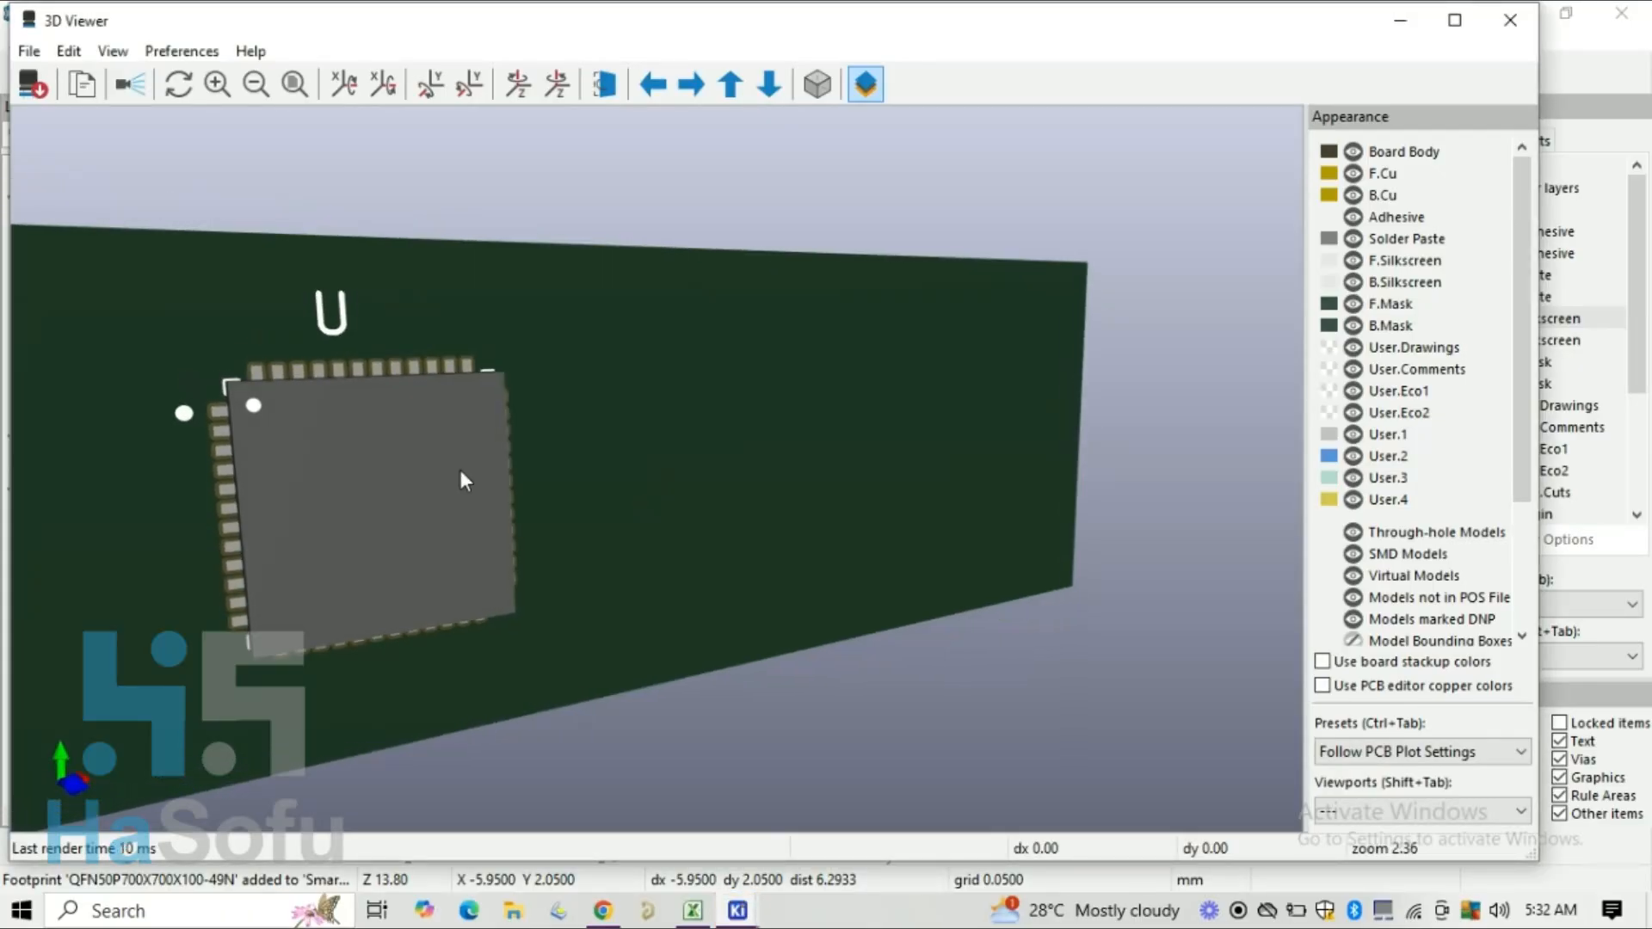
left_click(1516, 23)
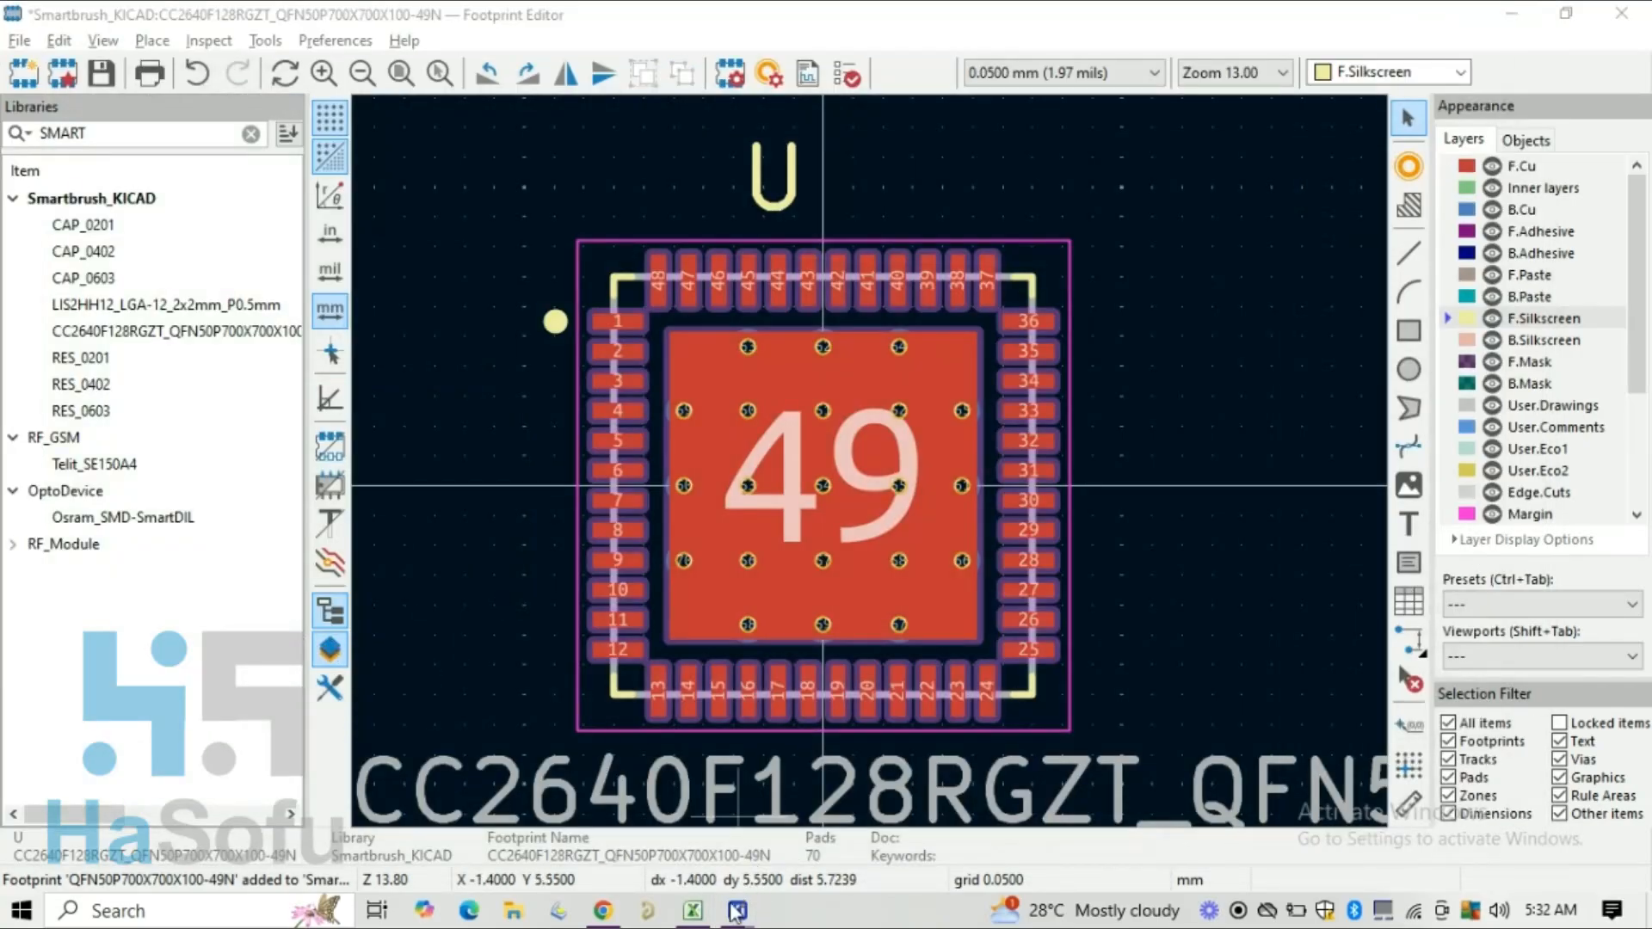
Step: Switch to the Symbol Editor, assign Smartbrush_KICAD:QFN50P700X700X100-49N as the CC2640F128RGZT symbol's footprint, and save the symbol
mouse_move(738, 910)
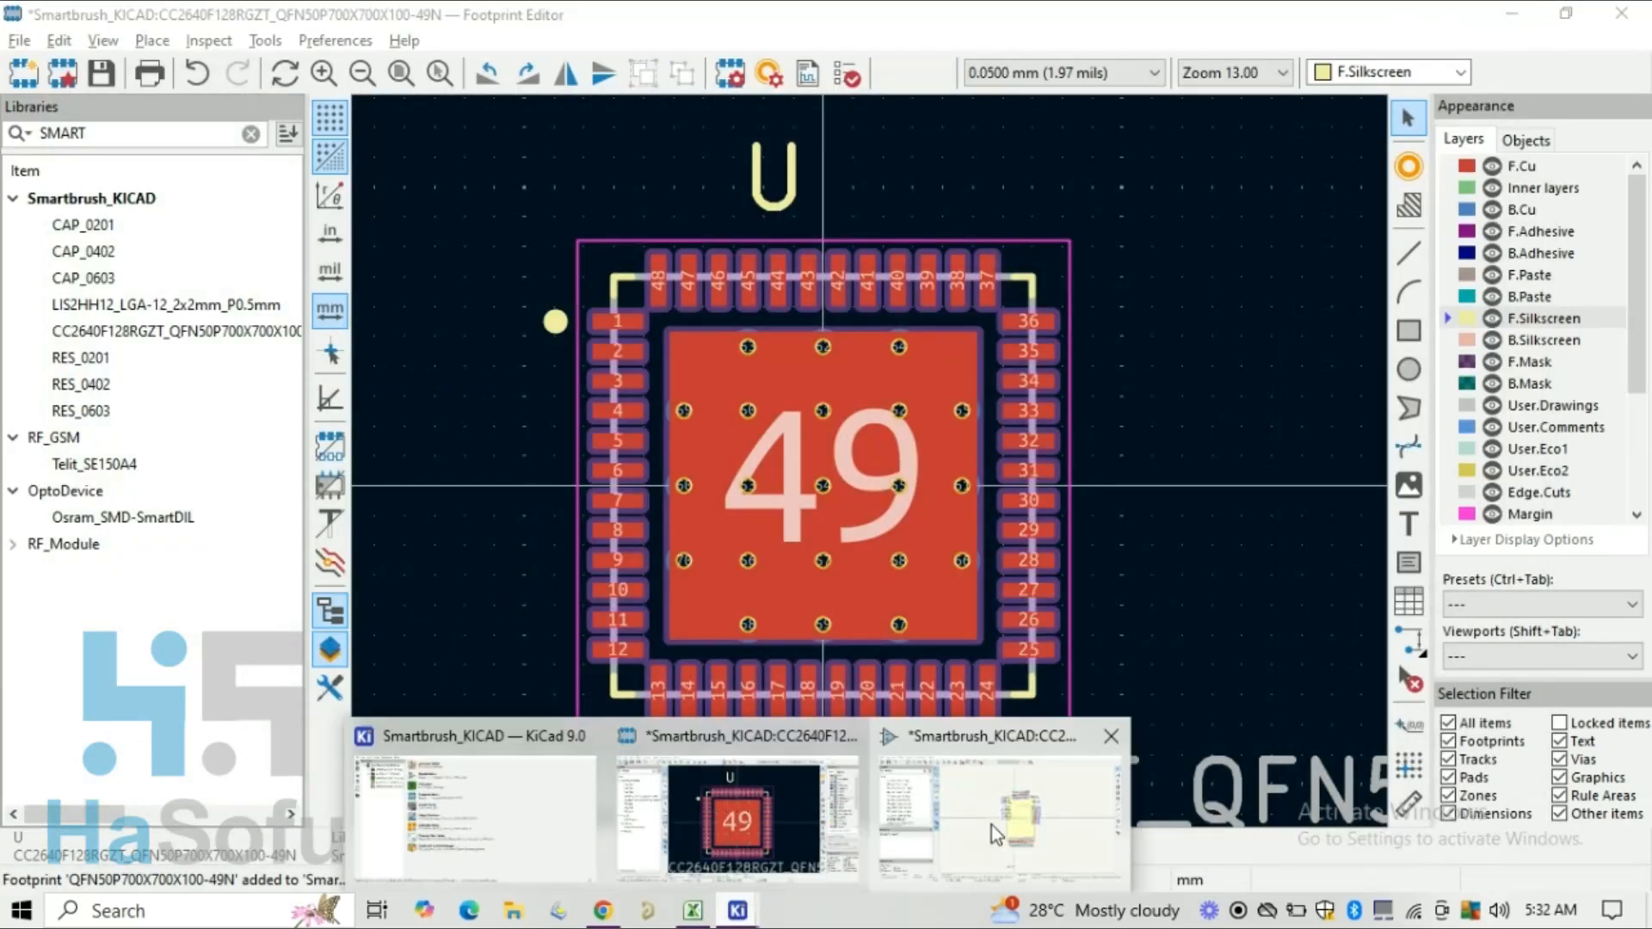
left_click(996, 832)
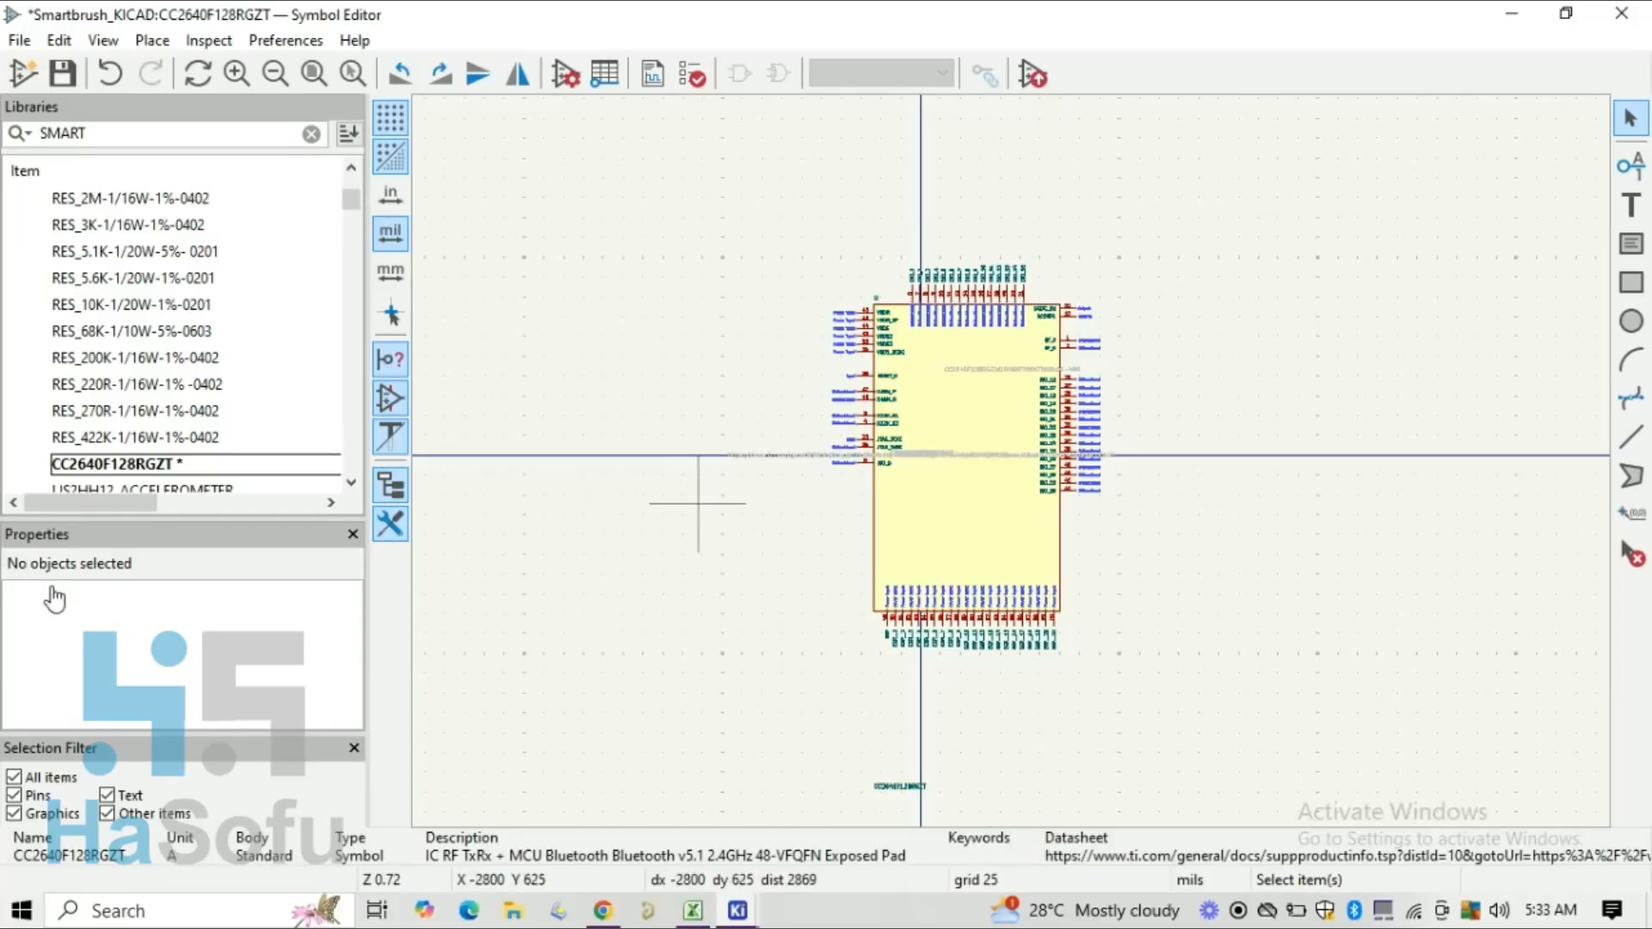
key("e")
left_click(920, 305)
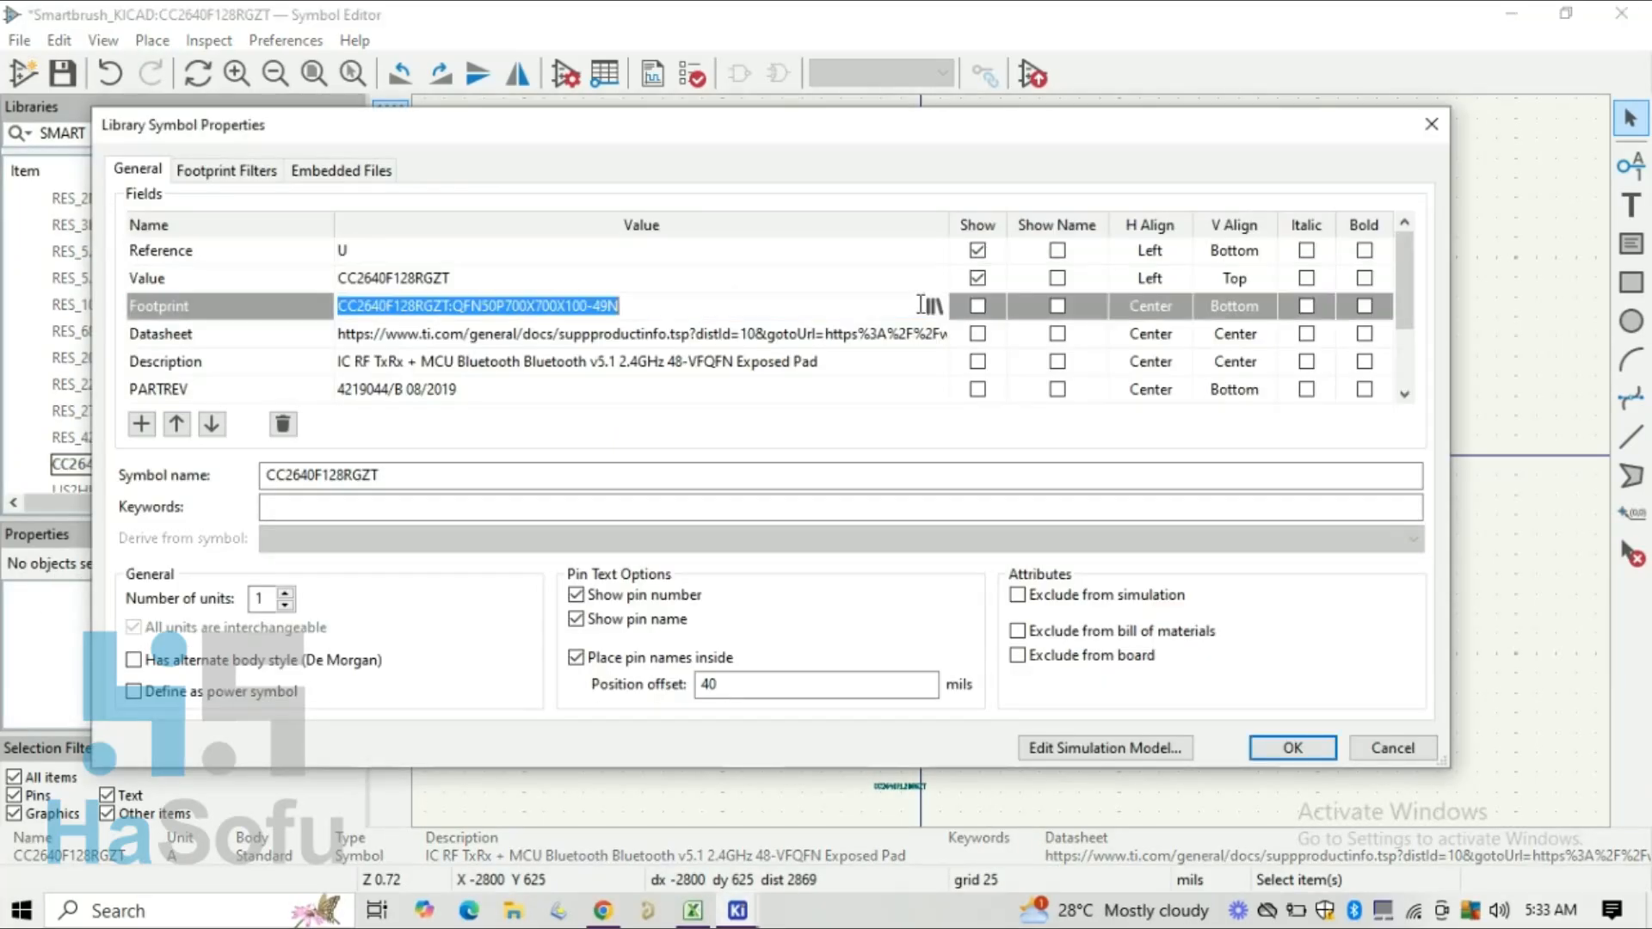
left_click(933, 306)
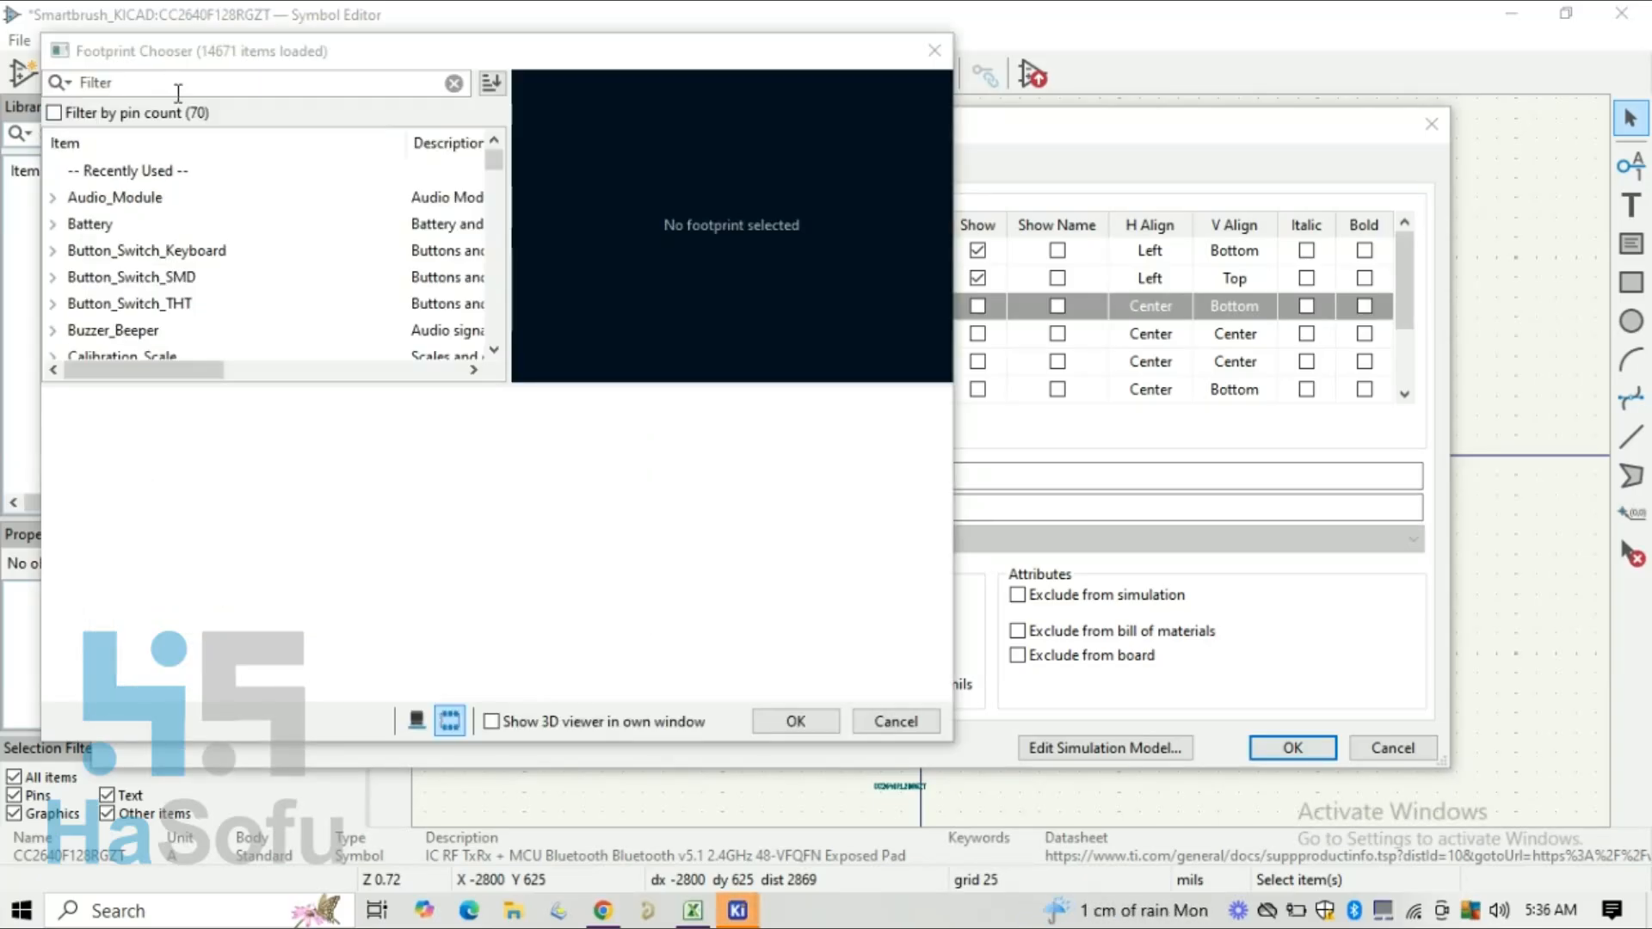
type("SMART")
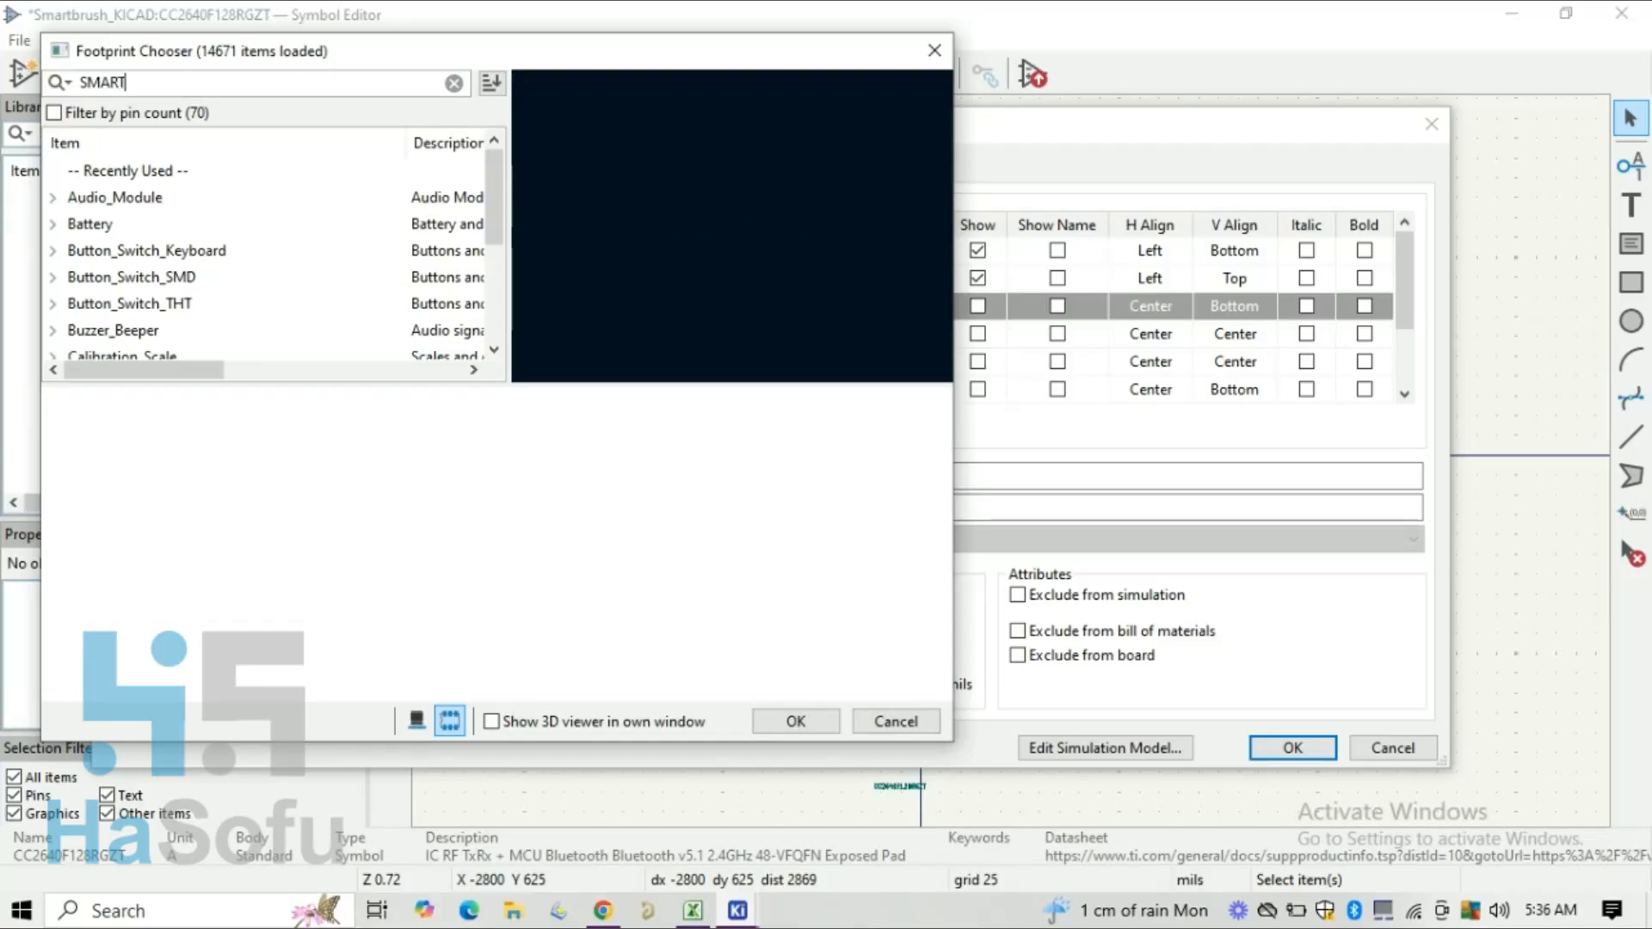
type("BRUSH")
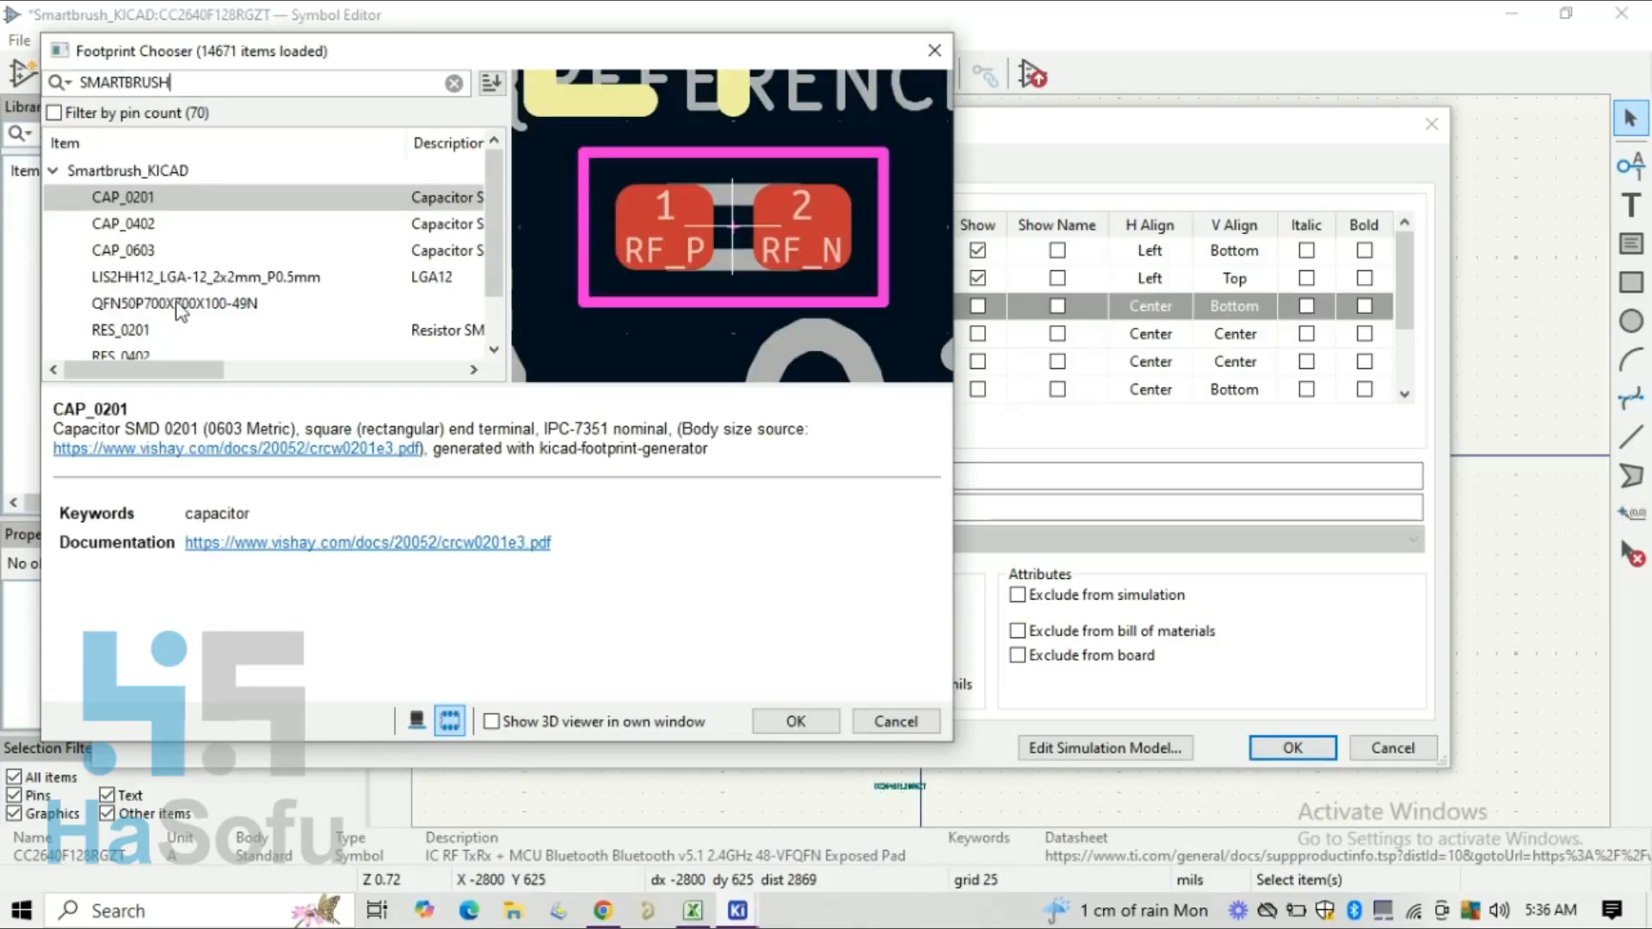
left_click(176, 302)
left_click(782, 719)
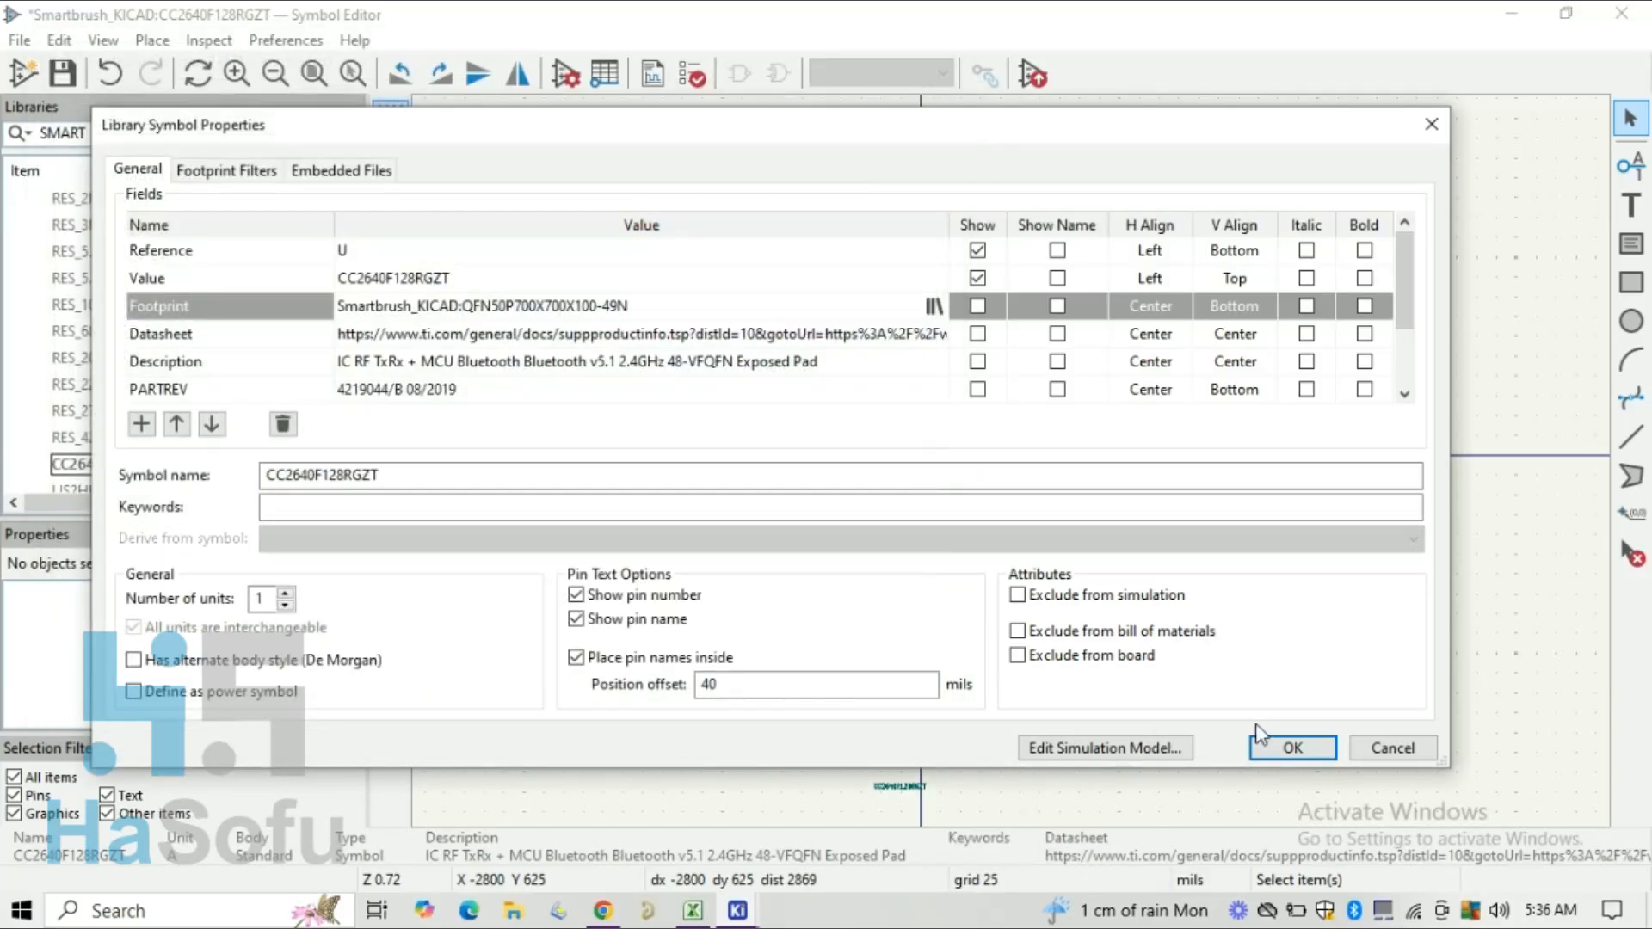
left_click(1292, 750)
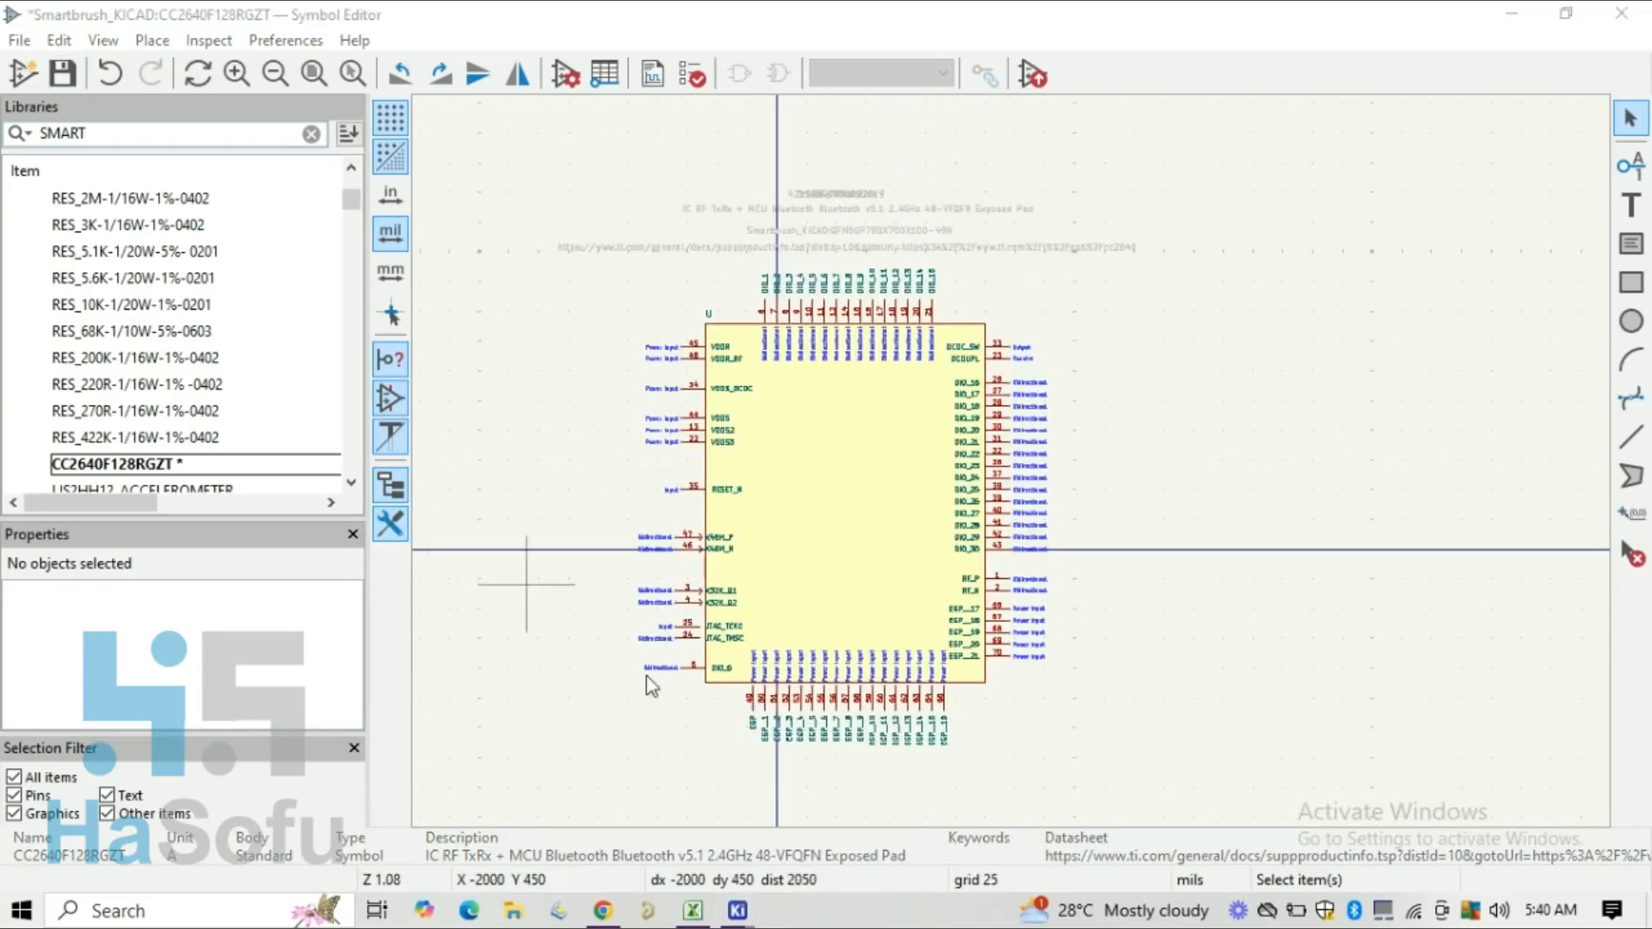
left_click(62, 74)
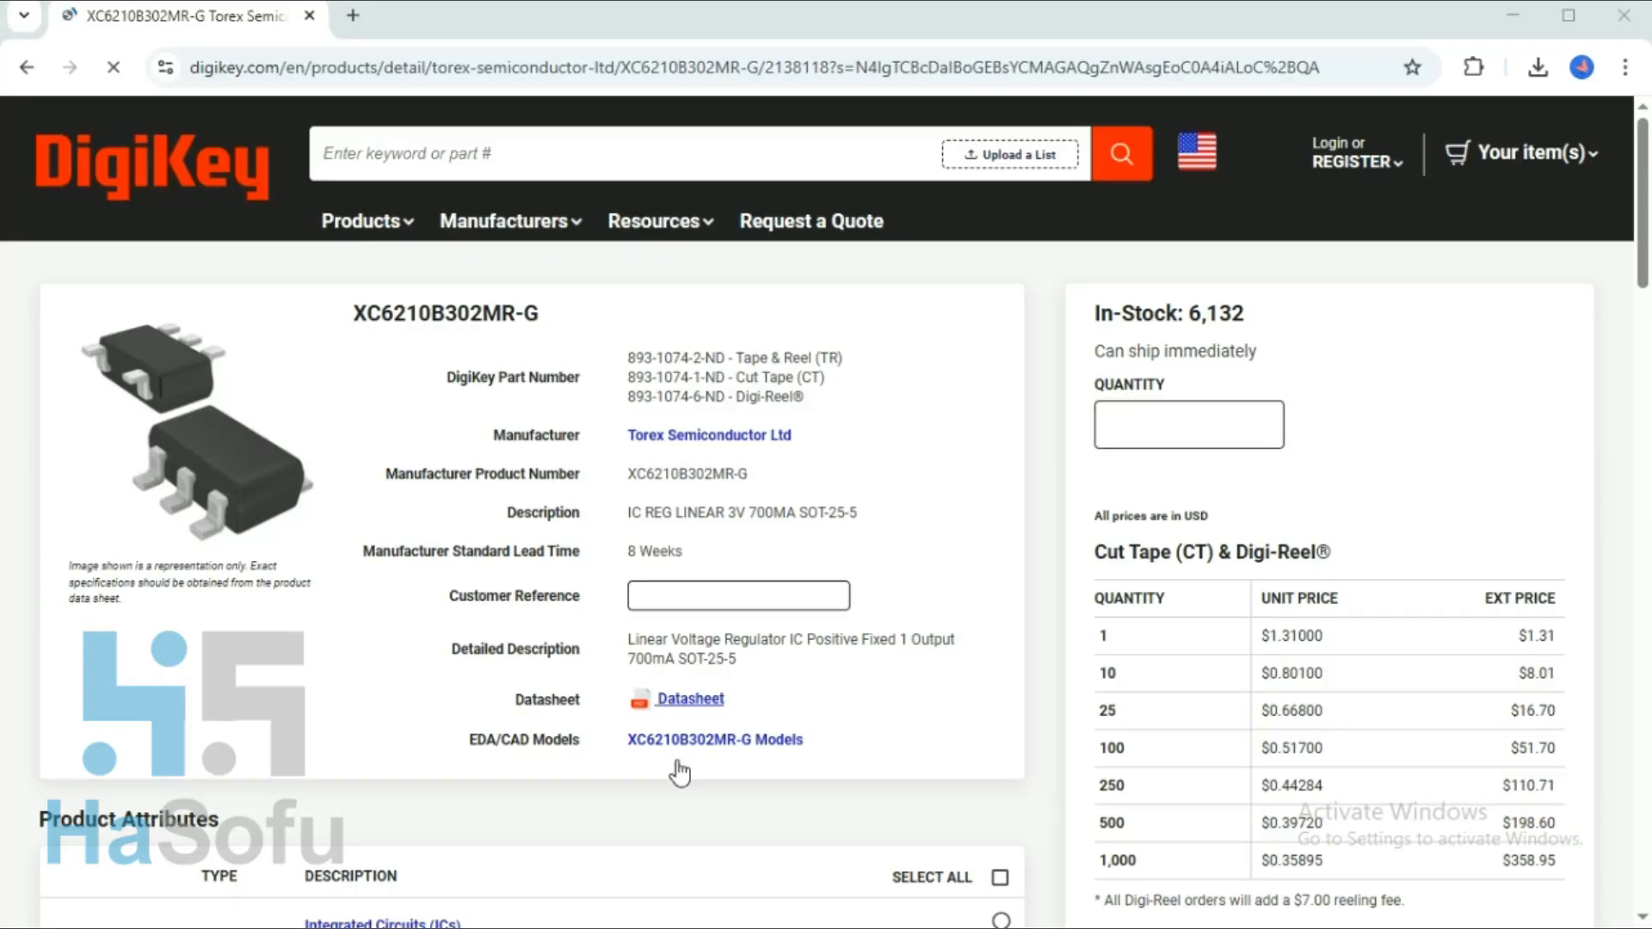
Step: Download the XC6210B302MR-G models from its DigiKey page in KiCAD v6+ format via Ultra Librarian
left_click(706, 740)
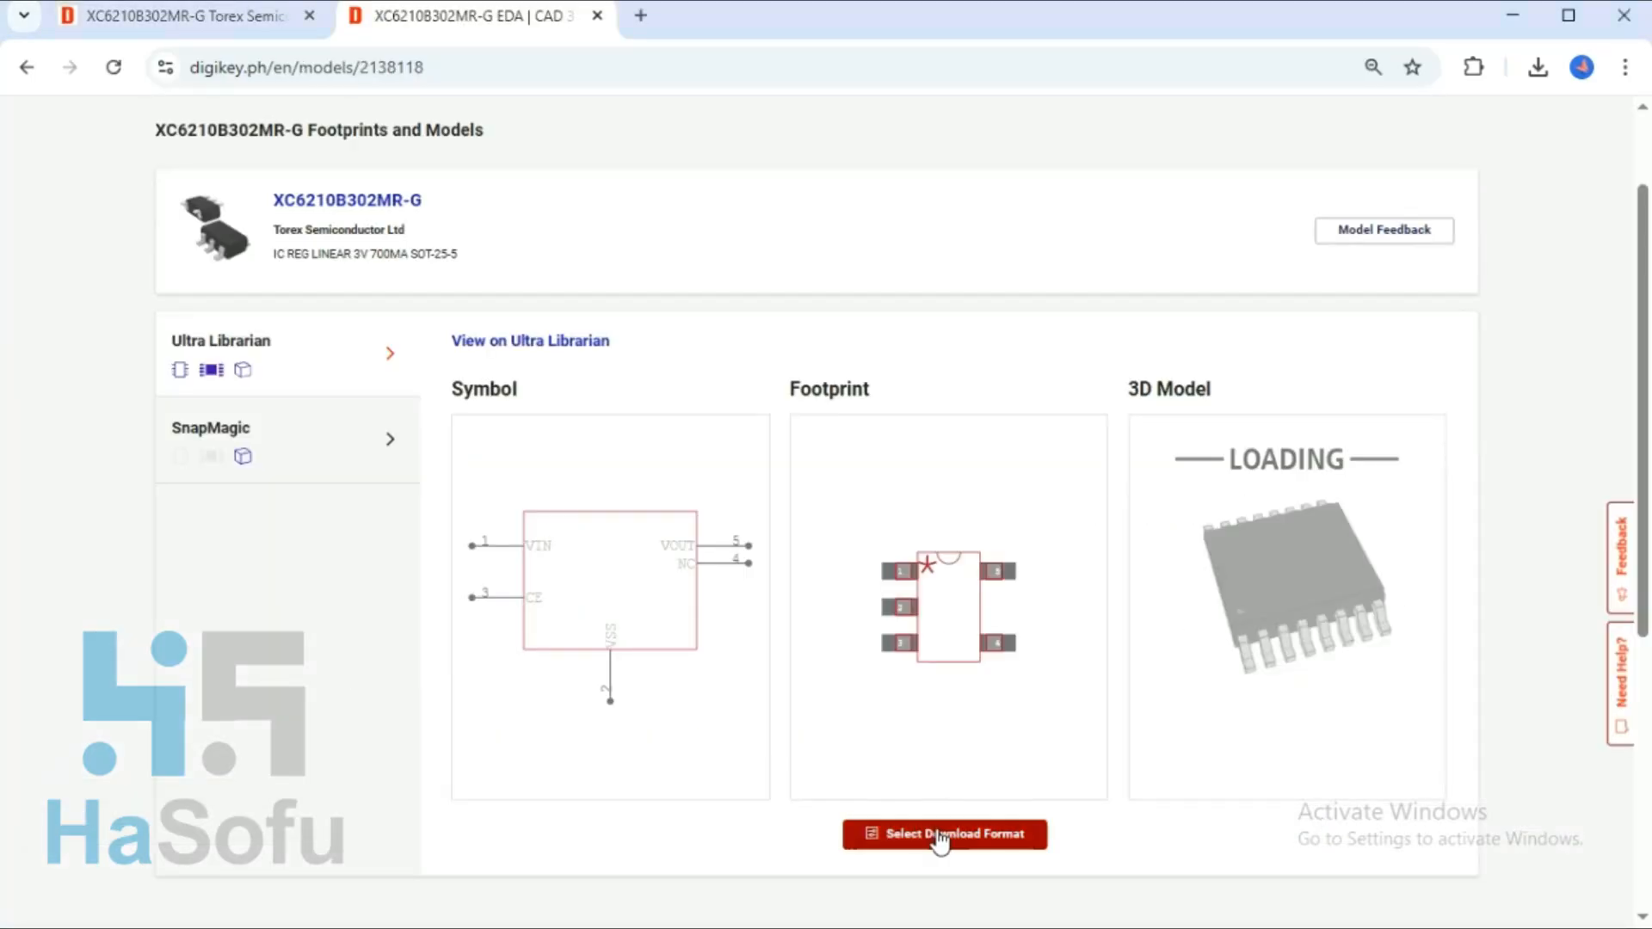
left_click(851, 826)
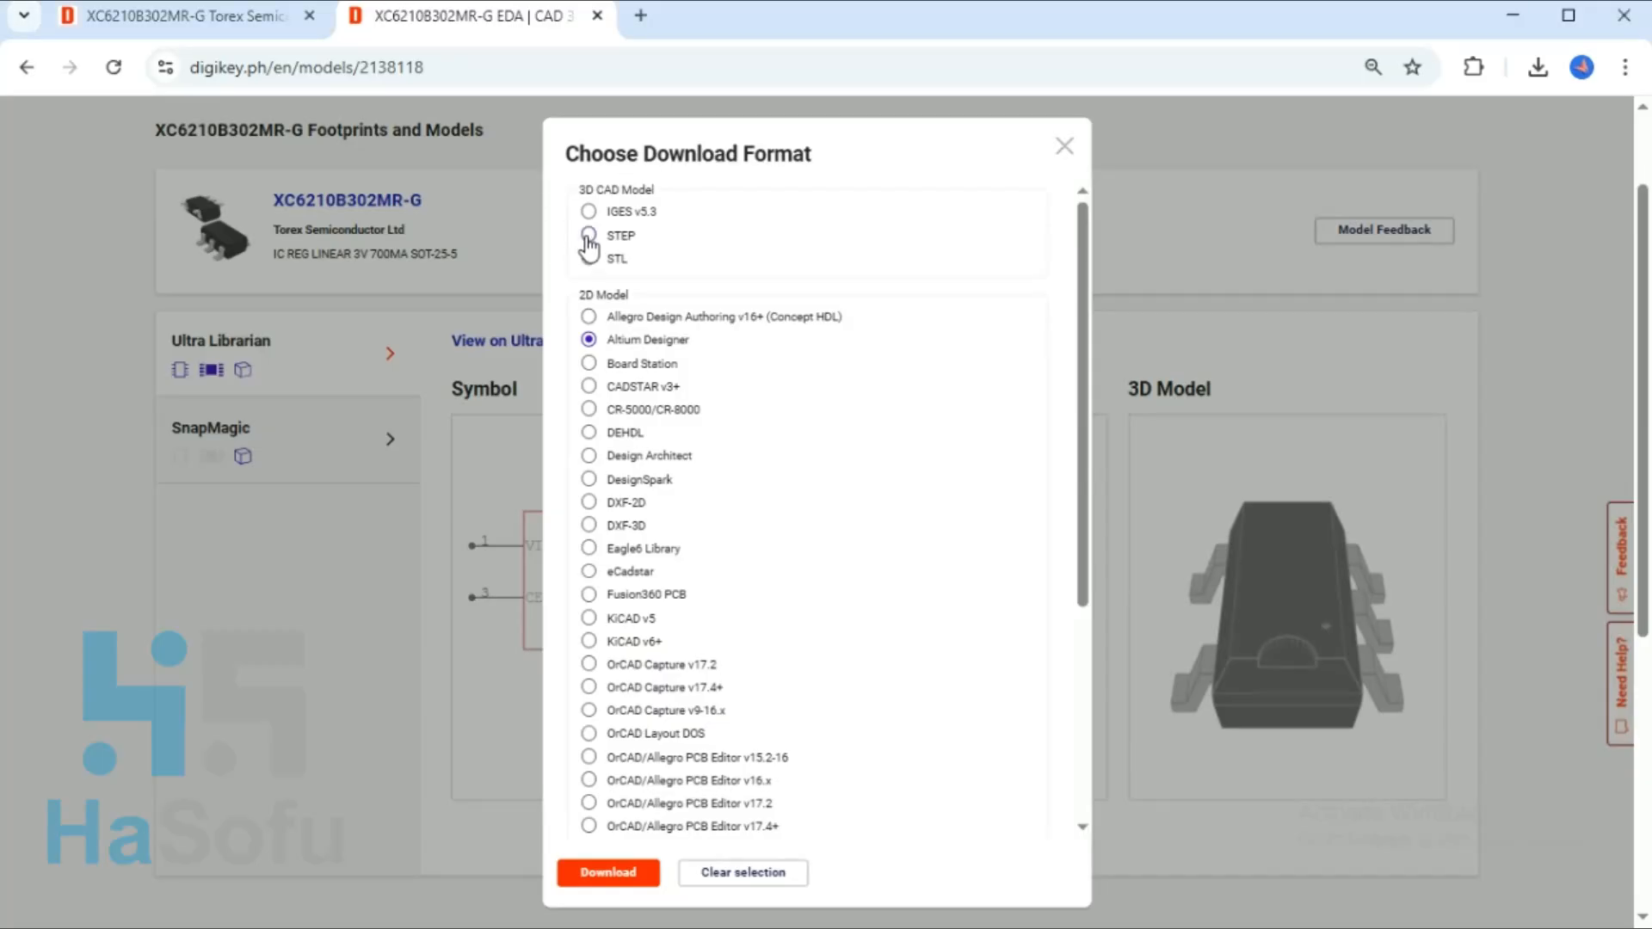
left_click(589, 641)
left_click(608, 873)
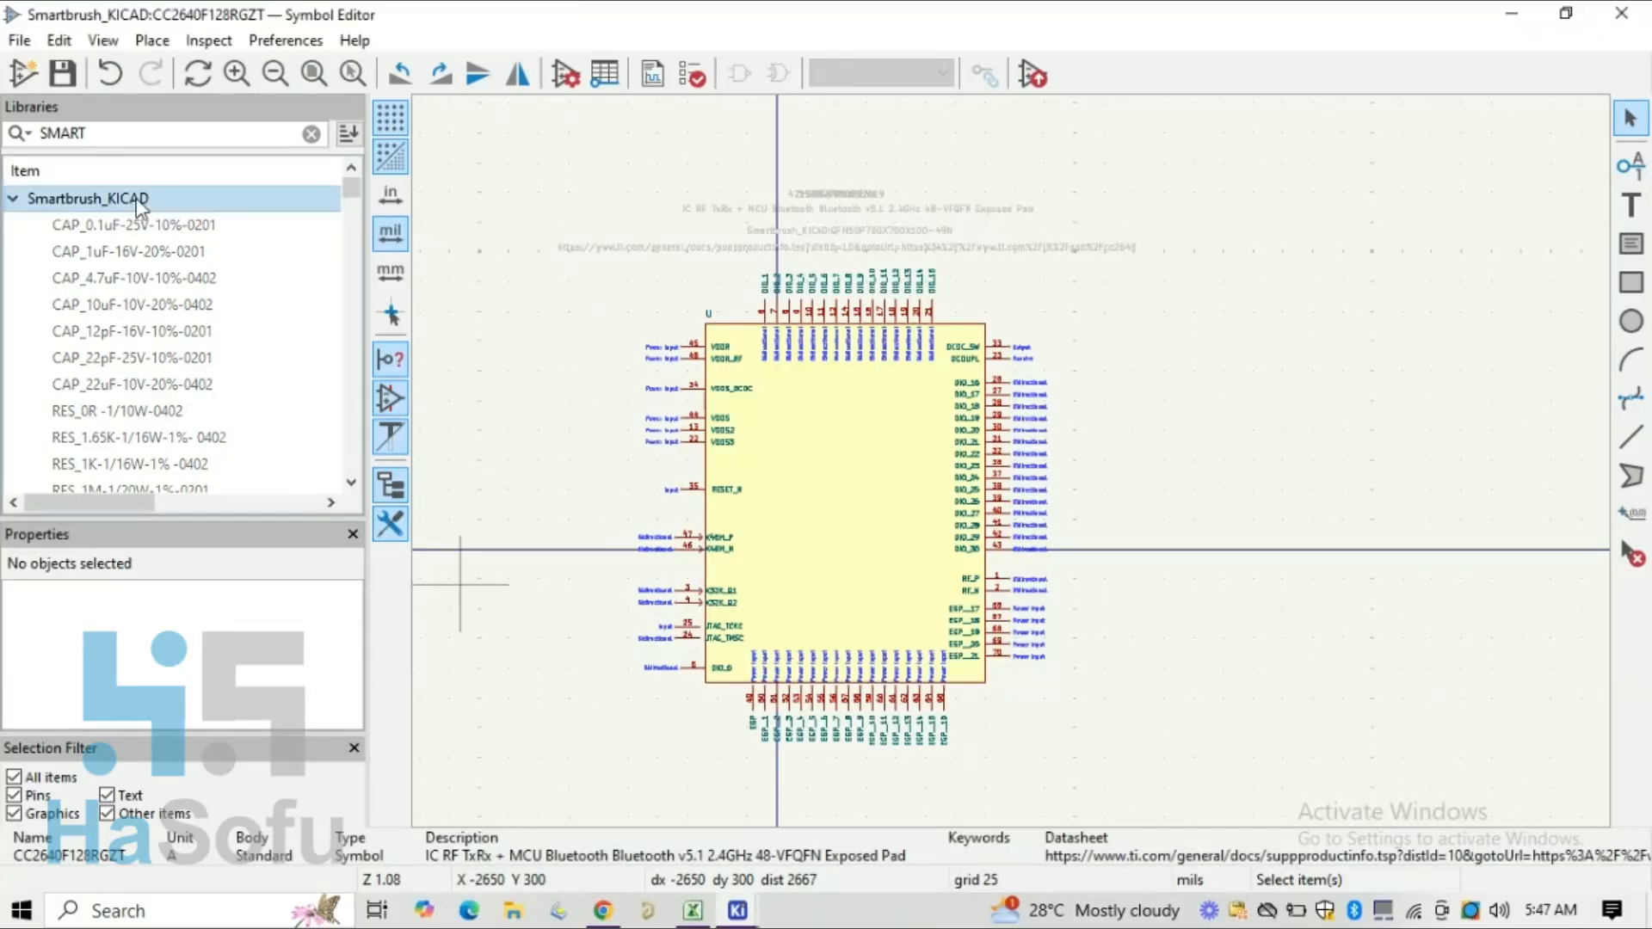
Step: Import the downloaded XC6210B302MR-G symbol into the Smartbrush_KICAD library in the Symbol Editor
right_click(140, 200)
left_click(258, 449)
double_click(350, 245)
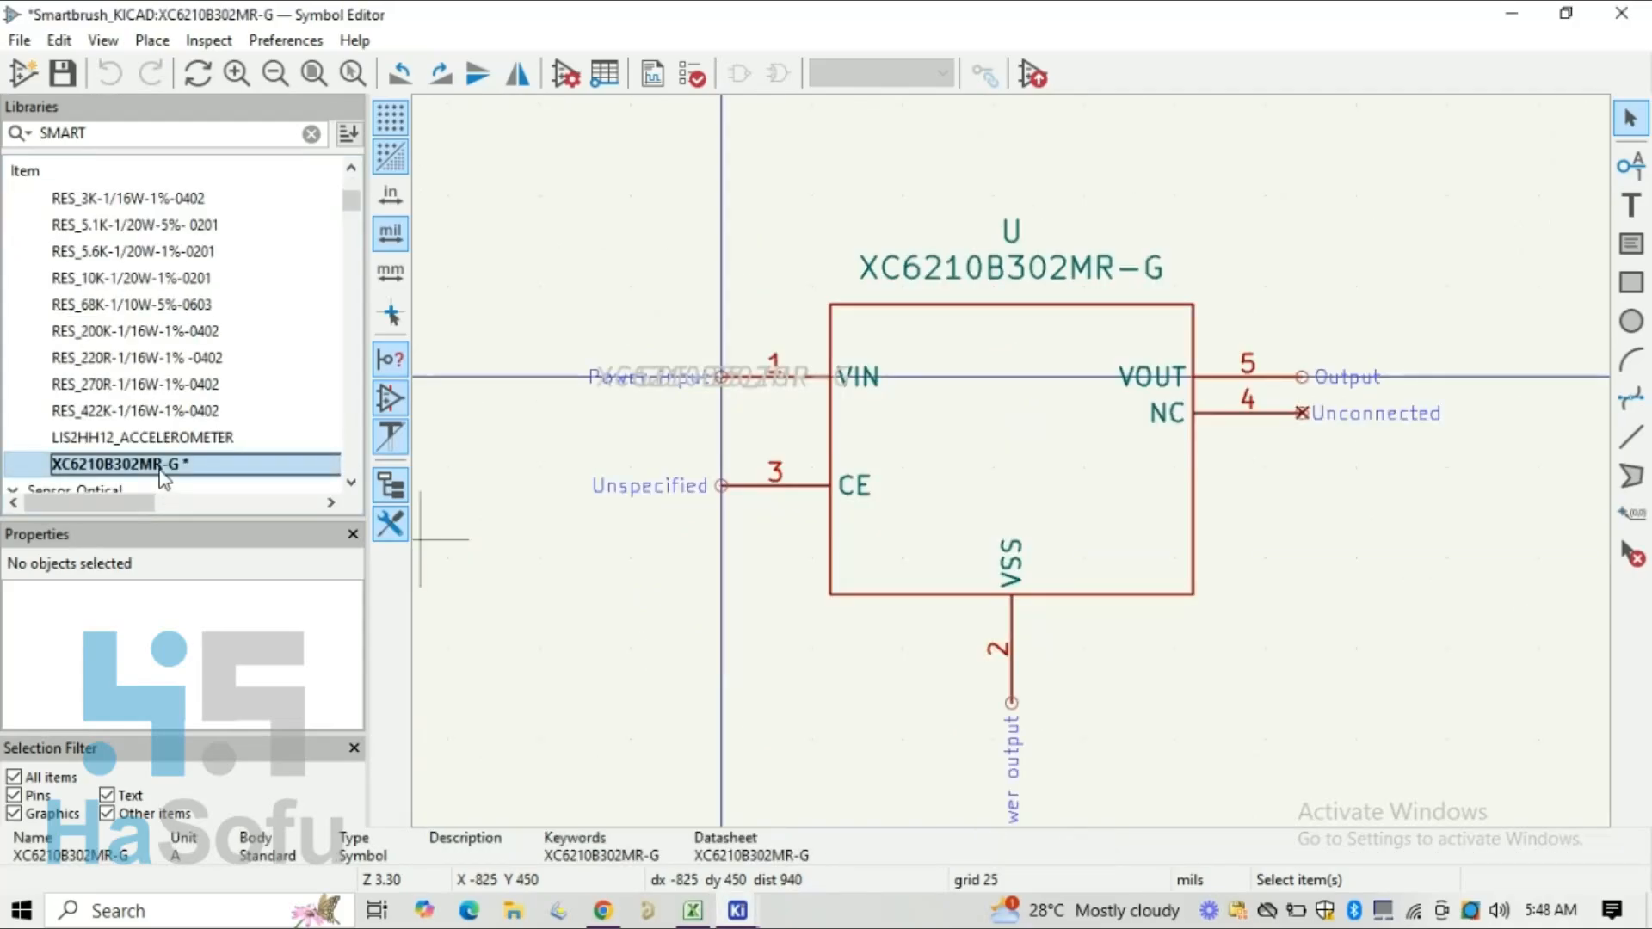
Step: Rename the imported regulator symbol to LDO_XC6210B302MR-G
right_click(162, 478)
left_click(267, 708)
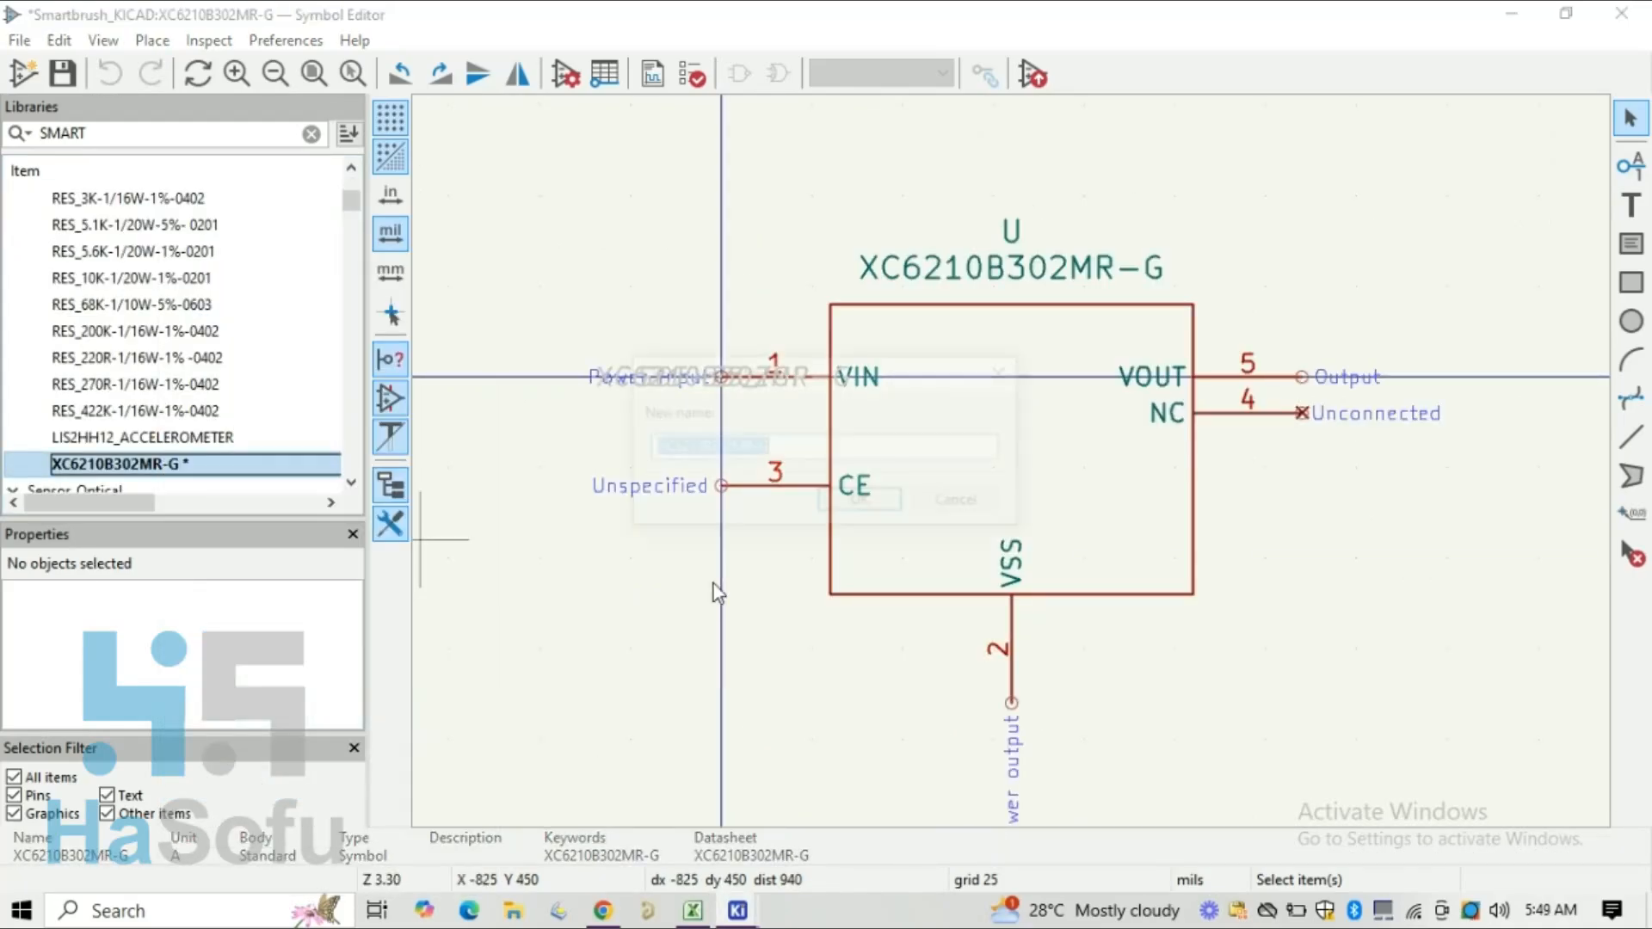
left_click(703, 454)
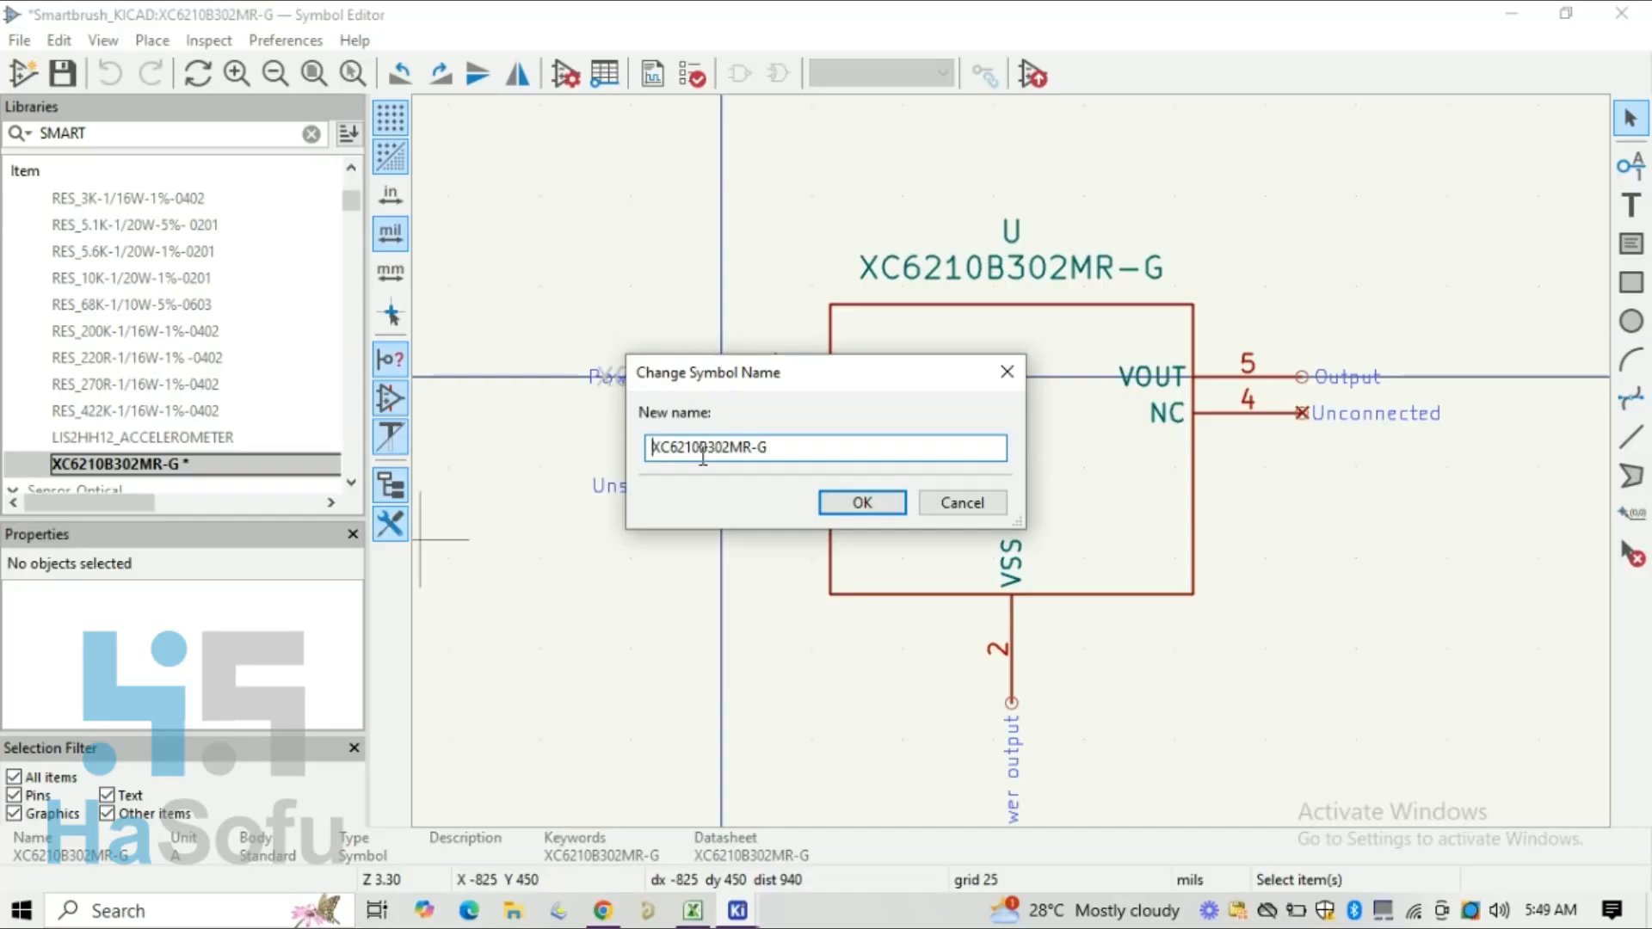
key("Home")
type("LDO_")
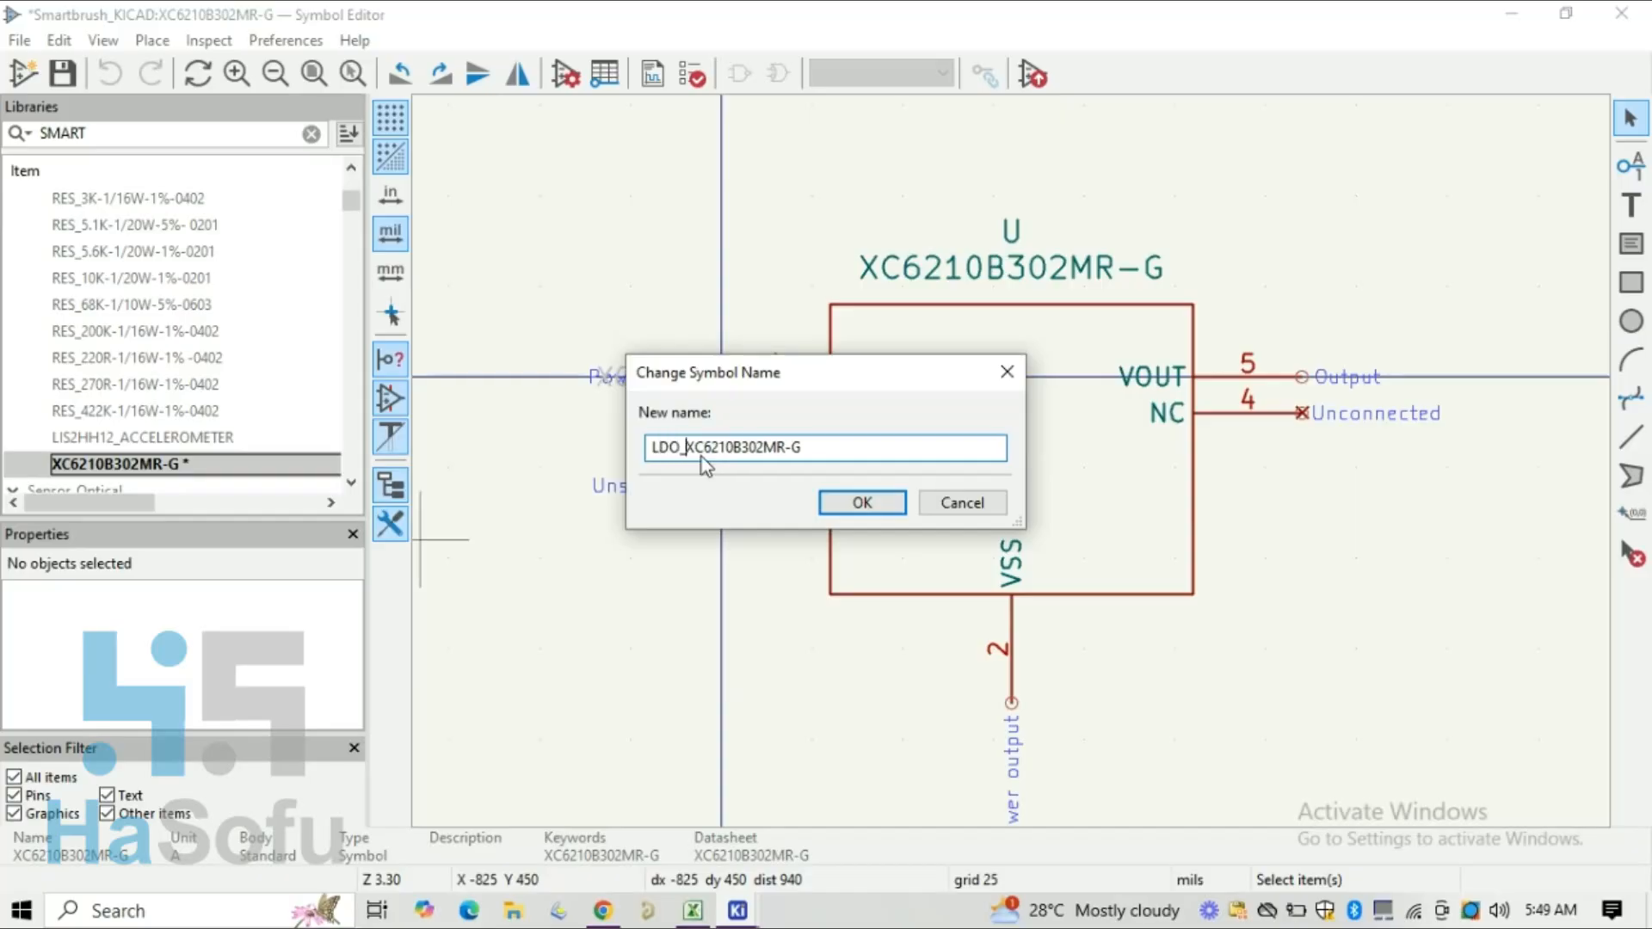
key("Return")
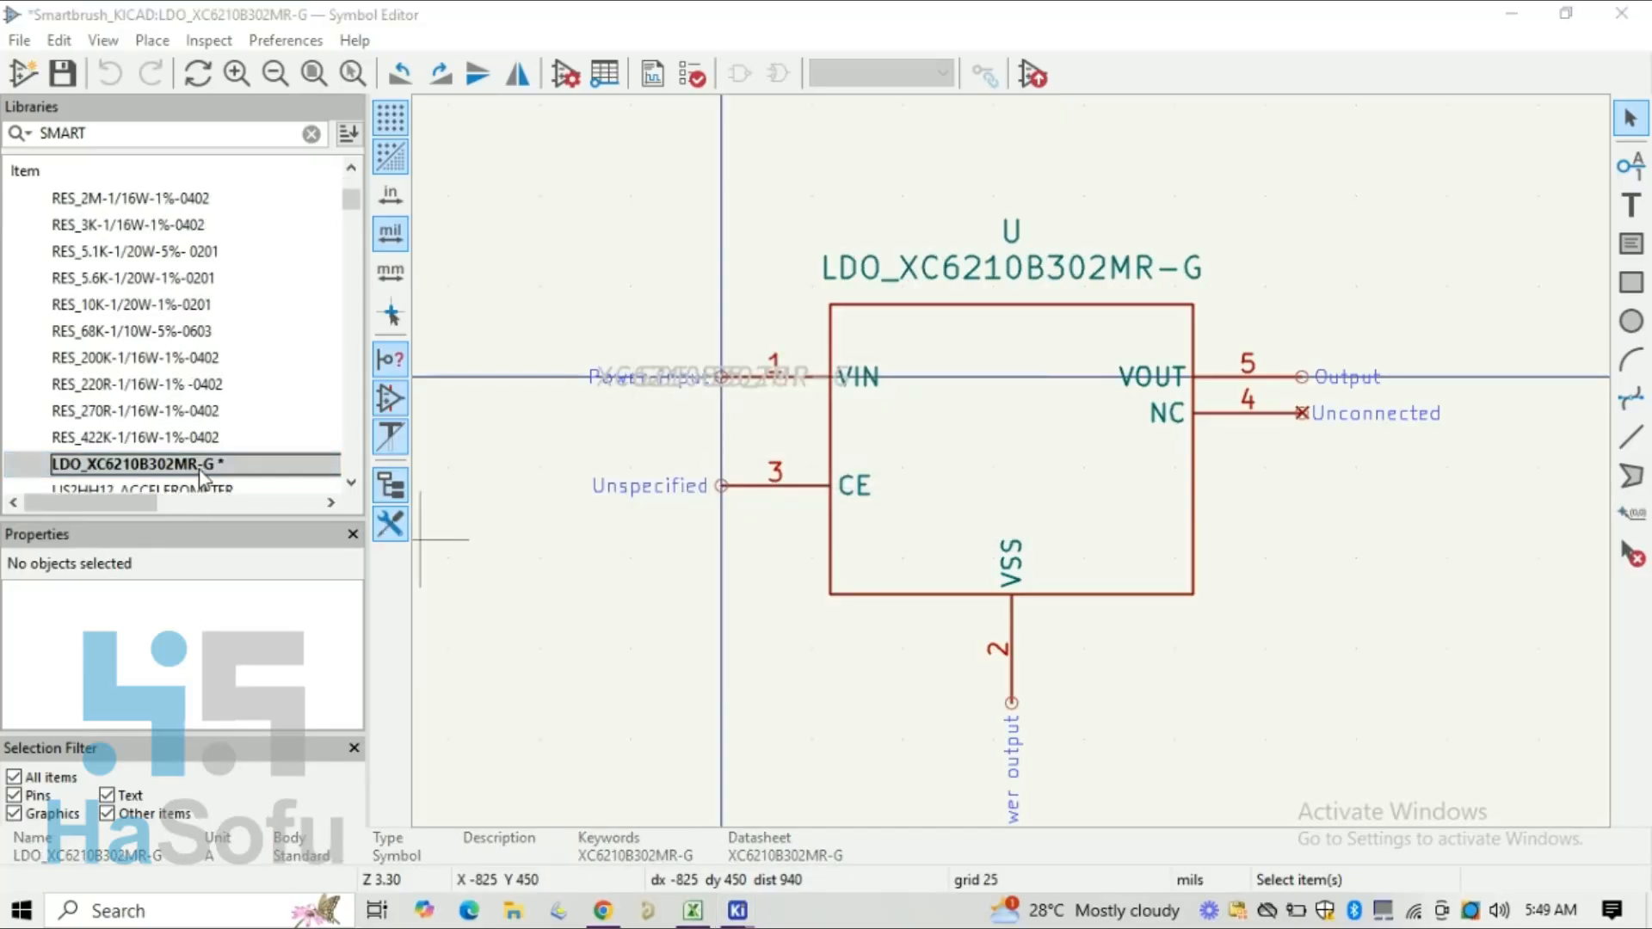
Step: Rename the LDO_XC6210B302MR-G symbol to XC6210B302MR-G_LDO, moving the LDO tag from prefix to suffix
right_click(203, 465)
left_click(297, 707)
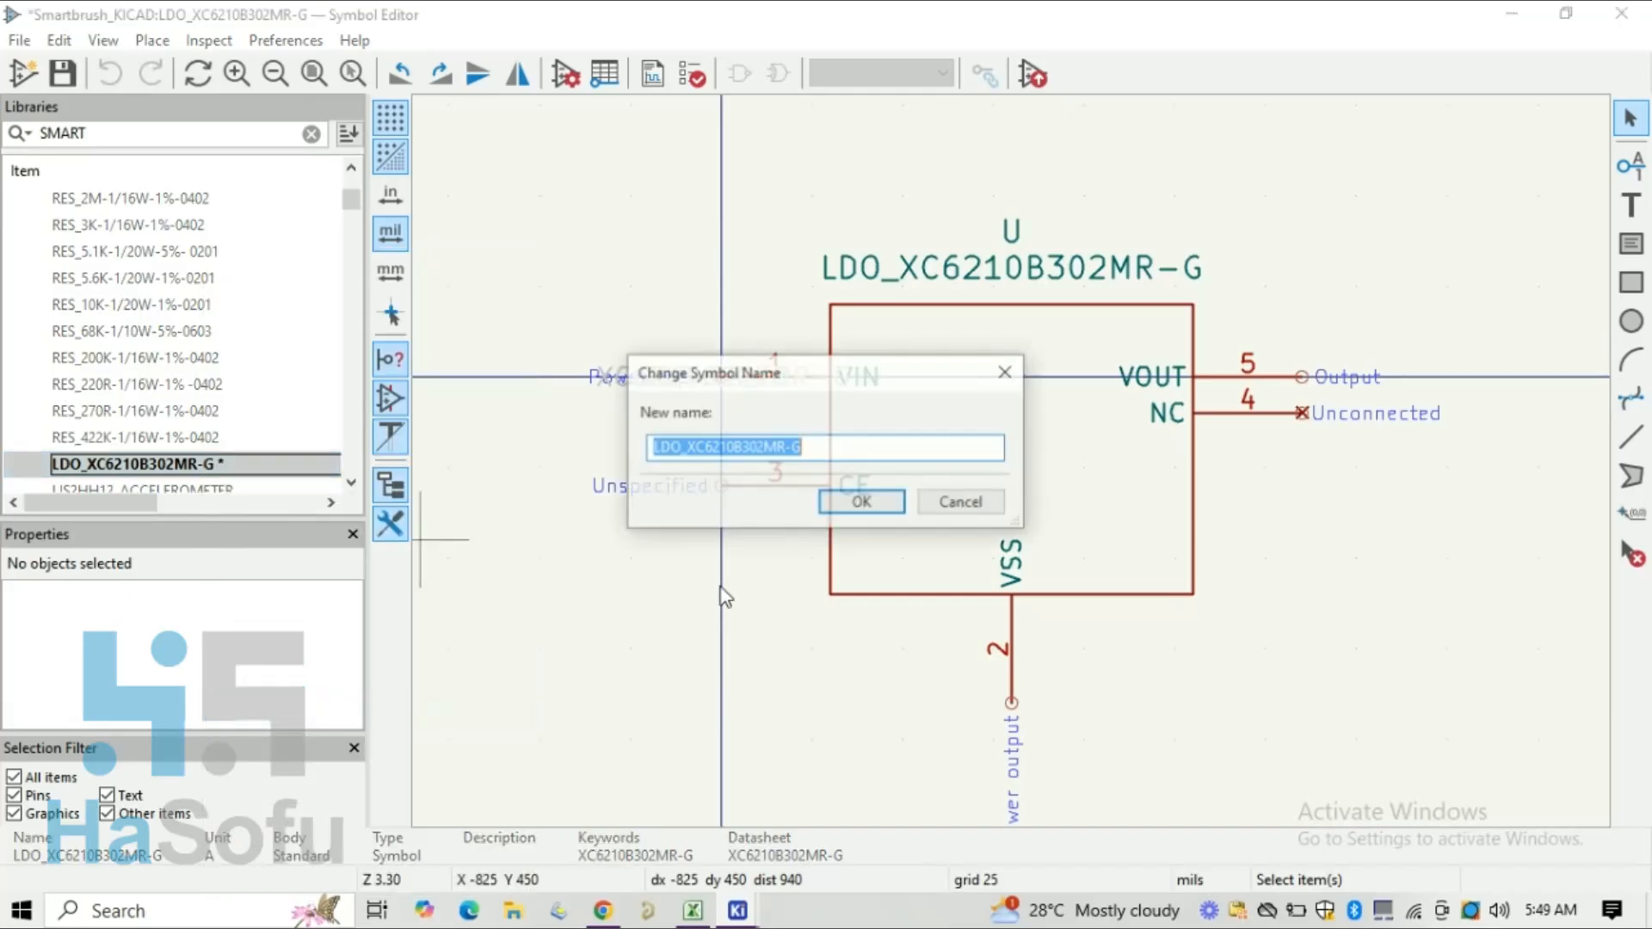
left_click(819, 449)
type("_LDO")
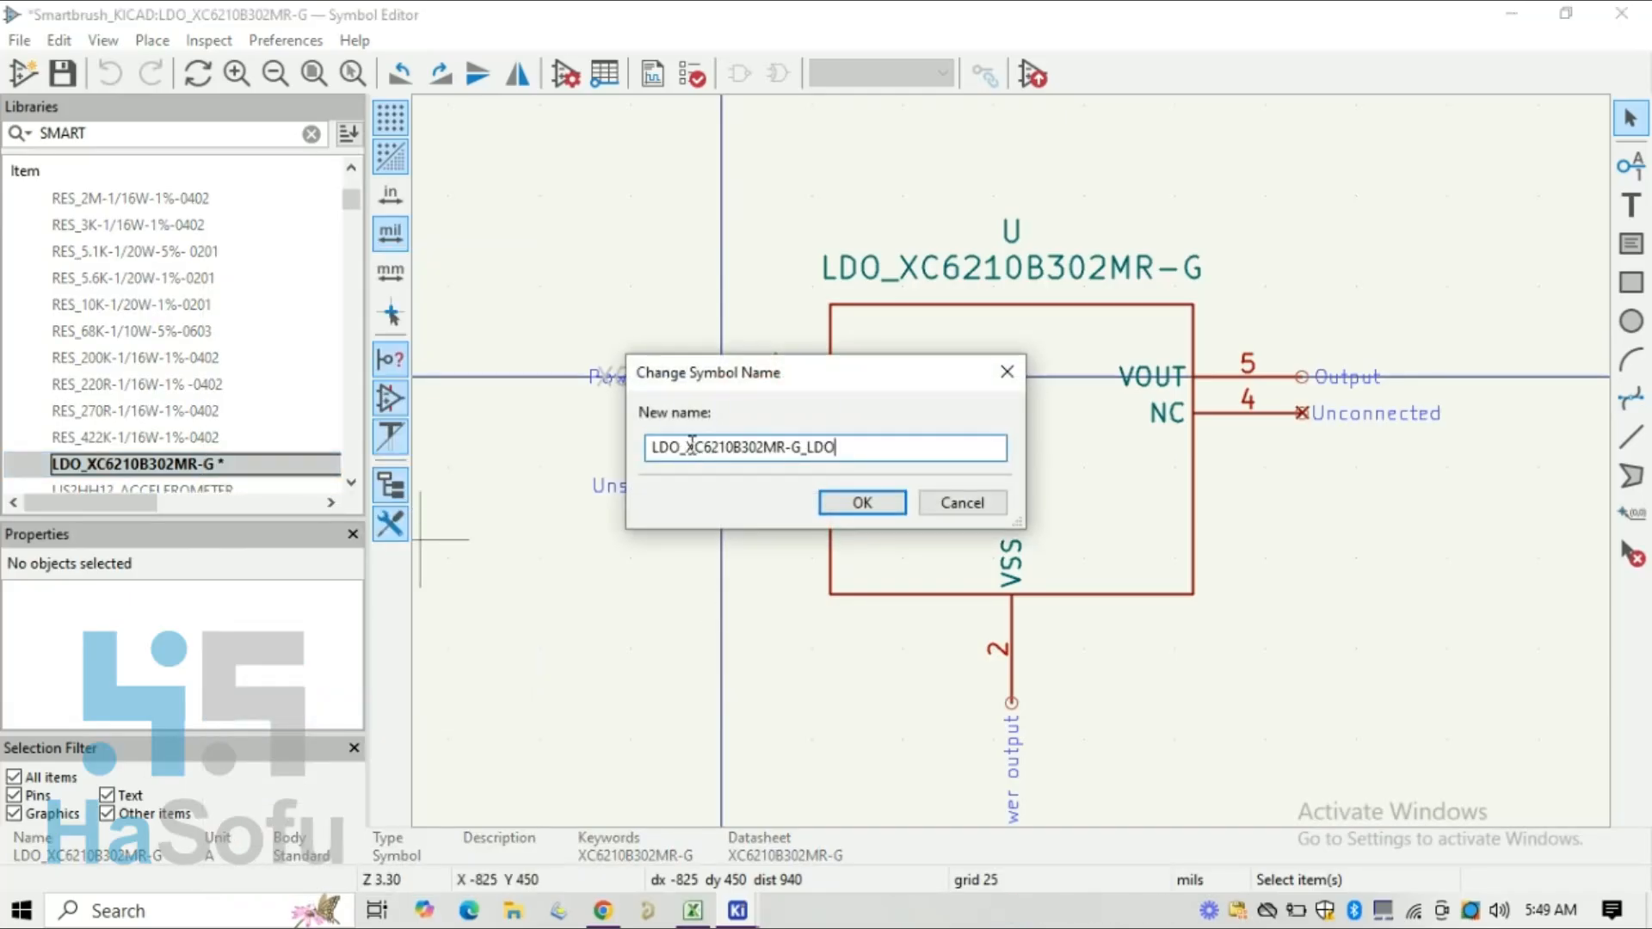
key("BackSpace")
key("BackSpace")
key("BackSpace")
key("BackSpace")
key("Return")
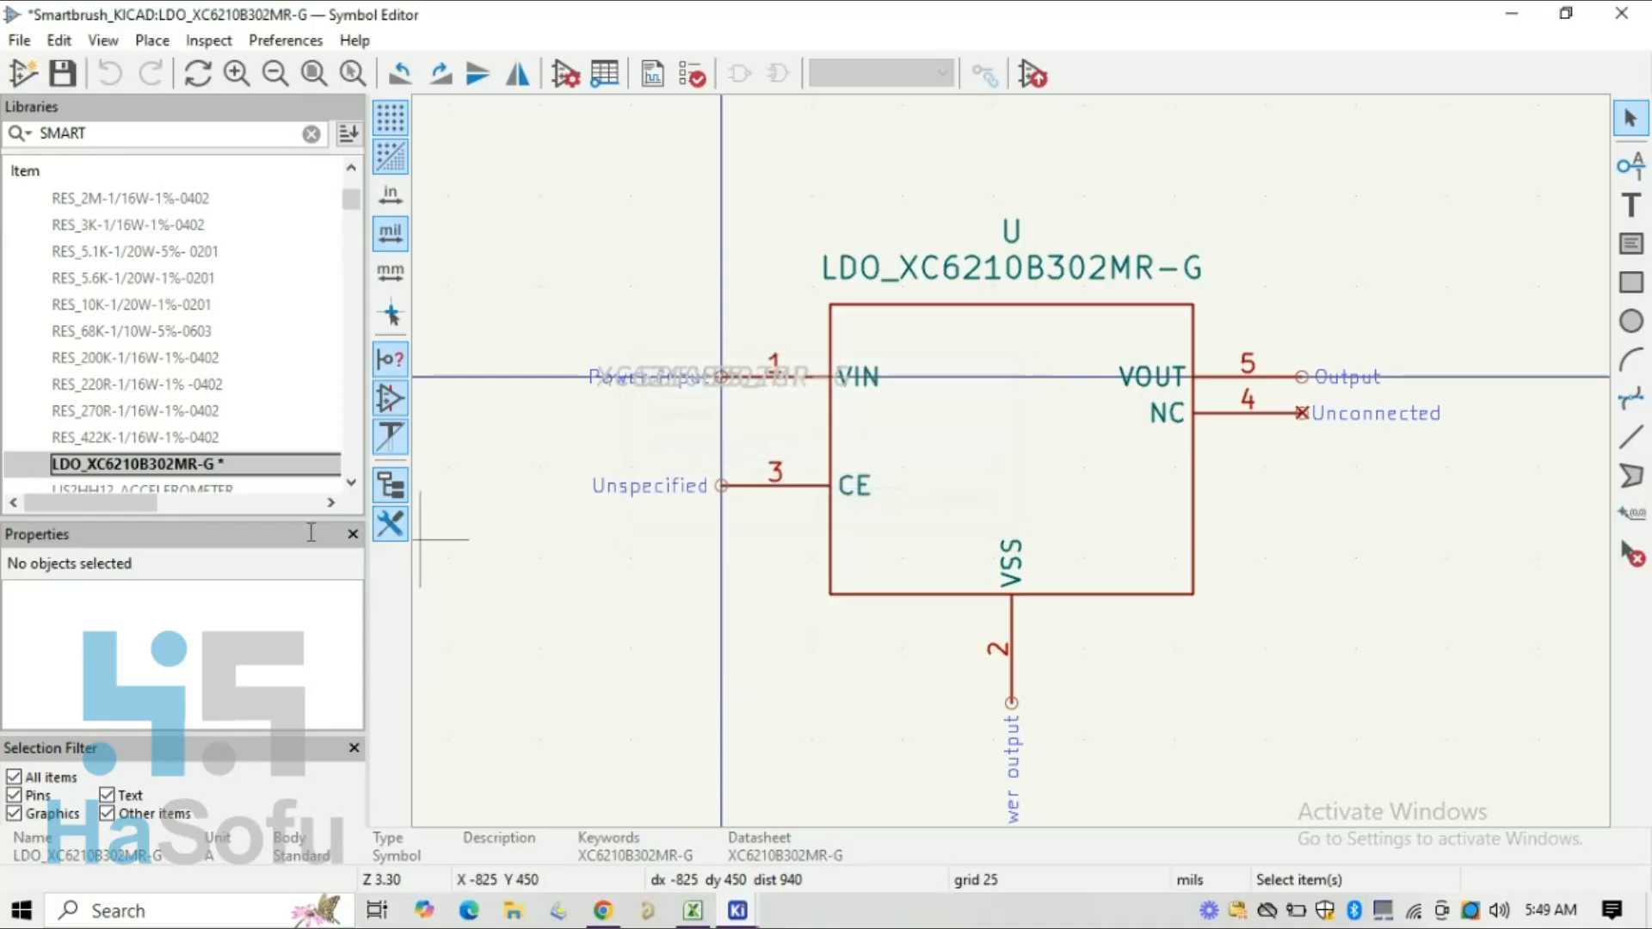
Step: Rename the CC2640F128RGZT symbol in the Smartbrush_KICAD library to CC2640F128RGZT_MCU
right_click(188, 197)
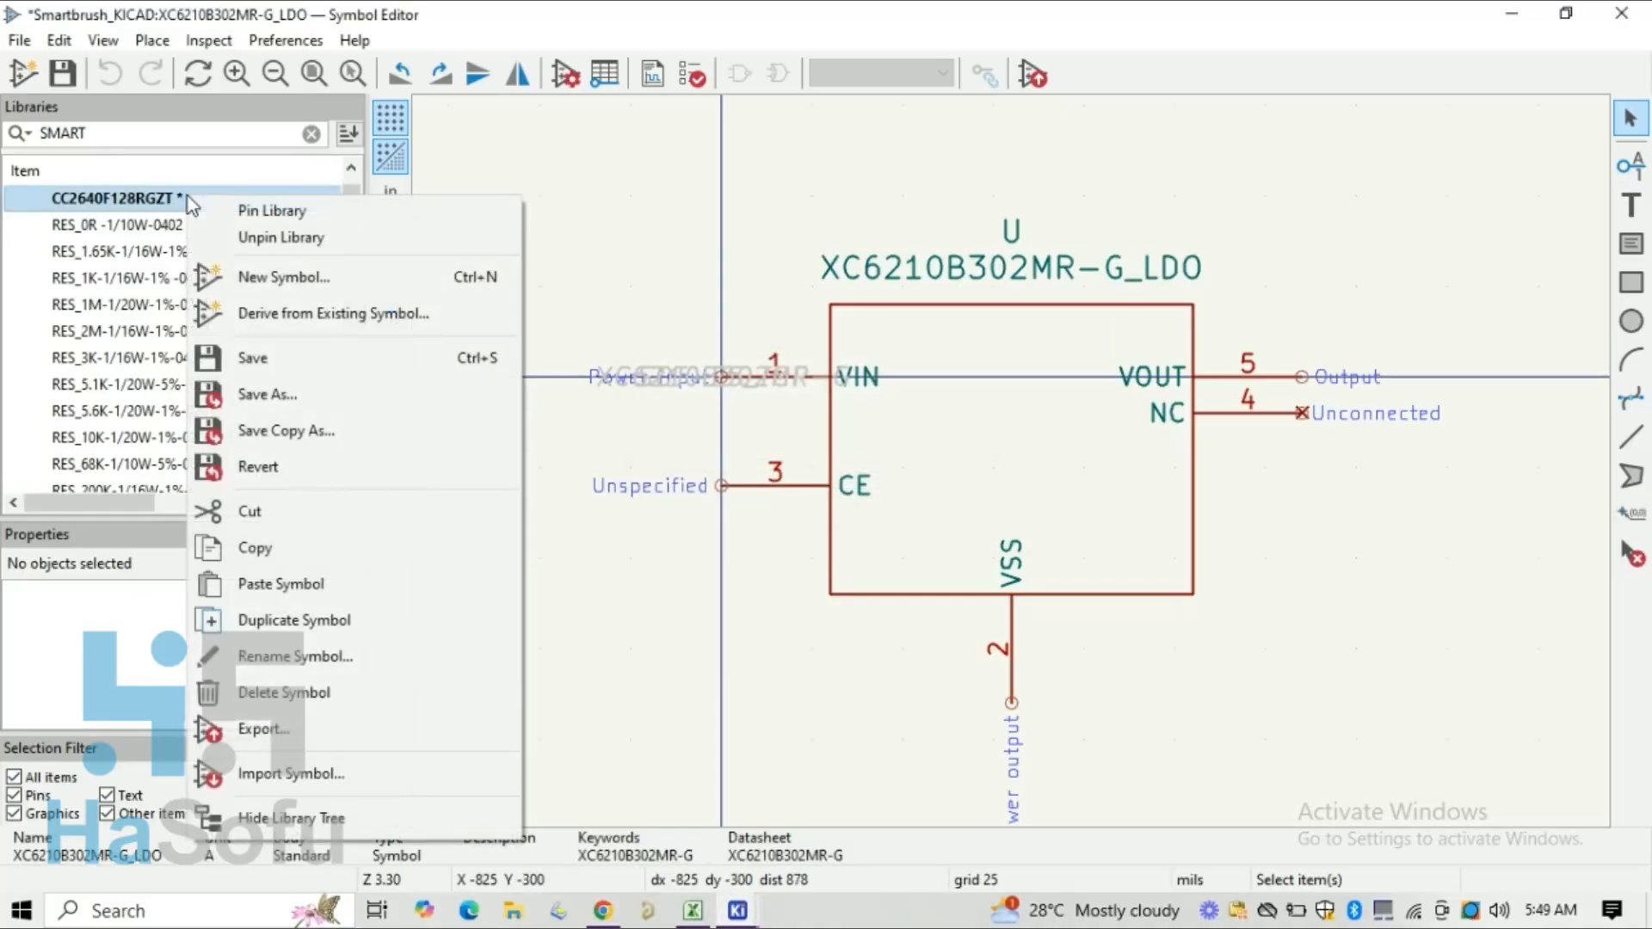
left_click(258, 658)
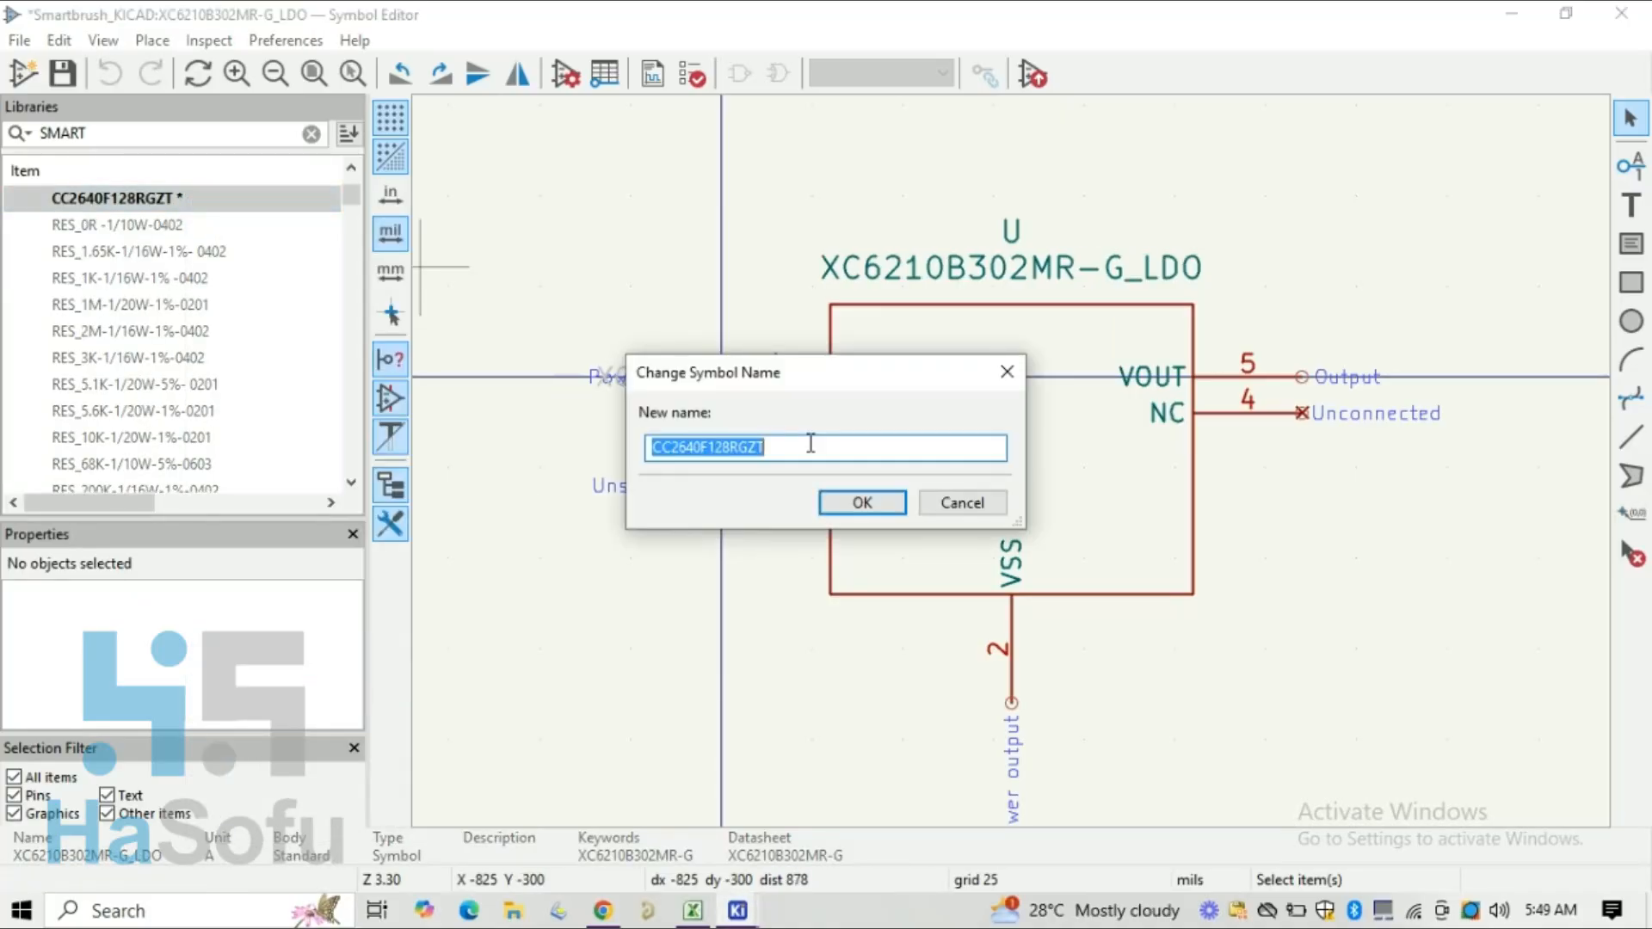
left_click(811, 440)
type("_MCU")
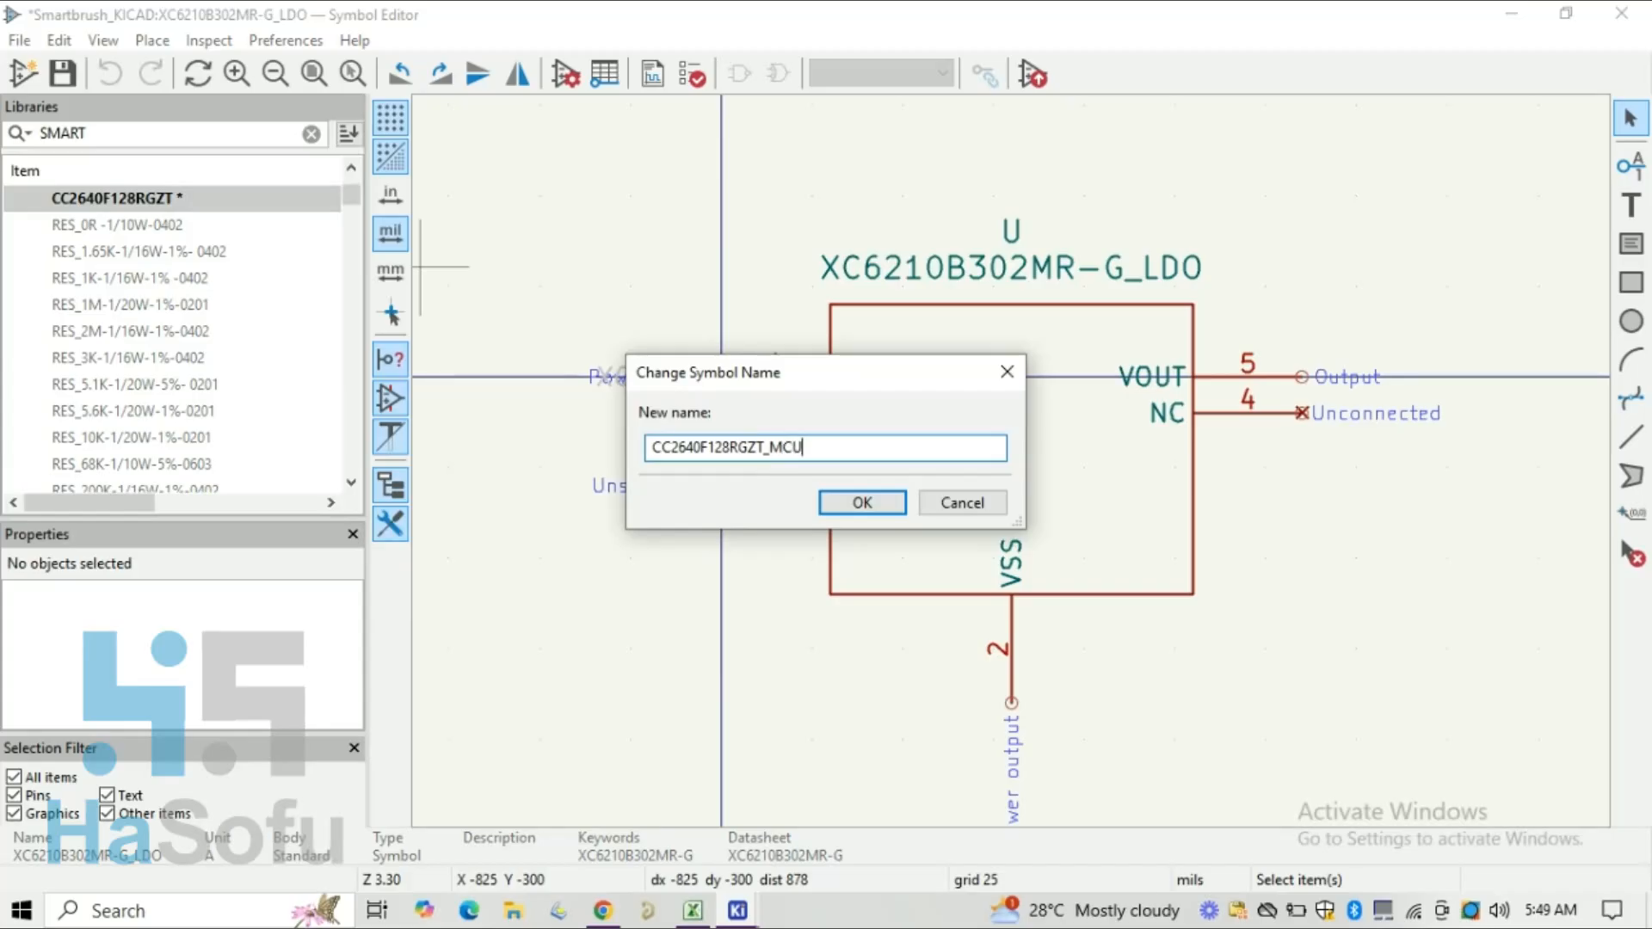
key("Return")
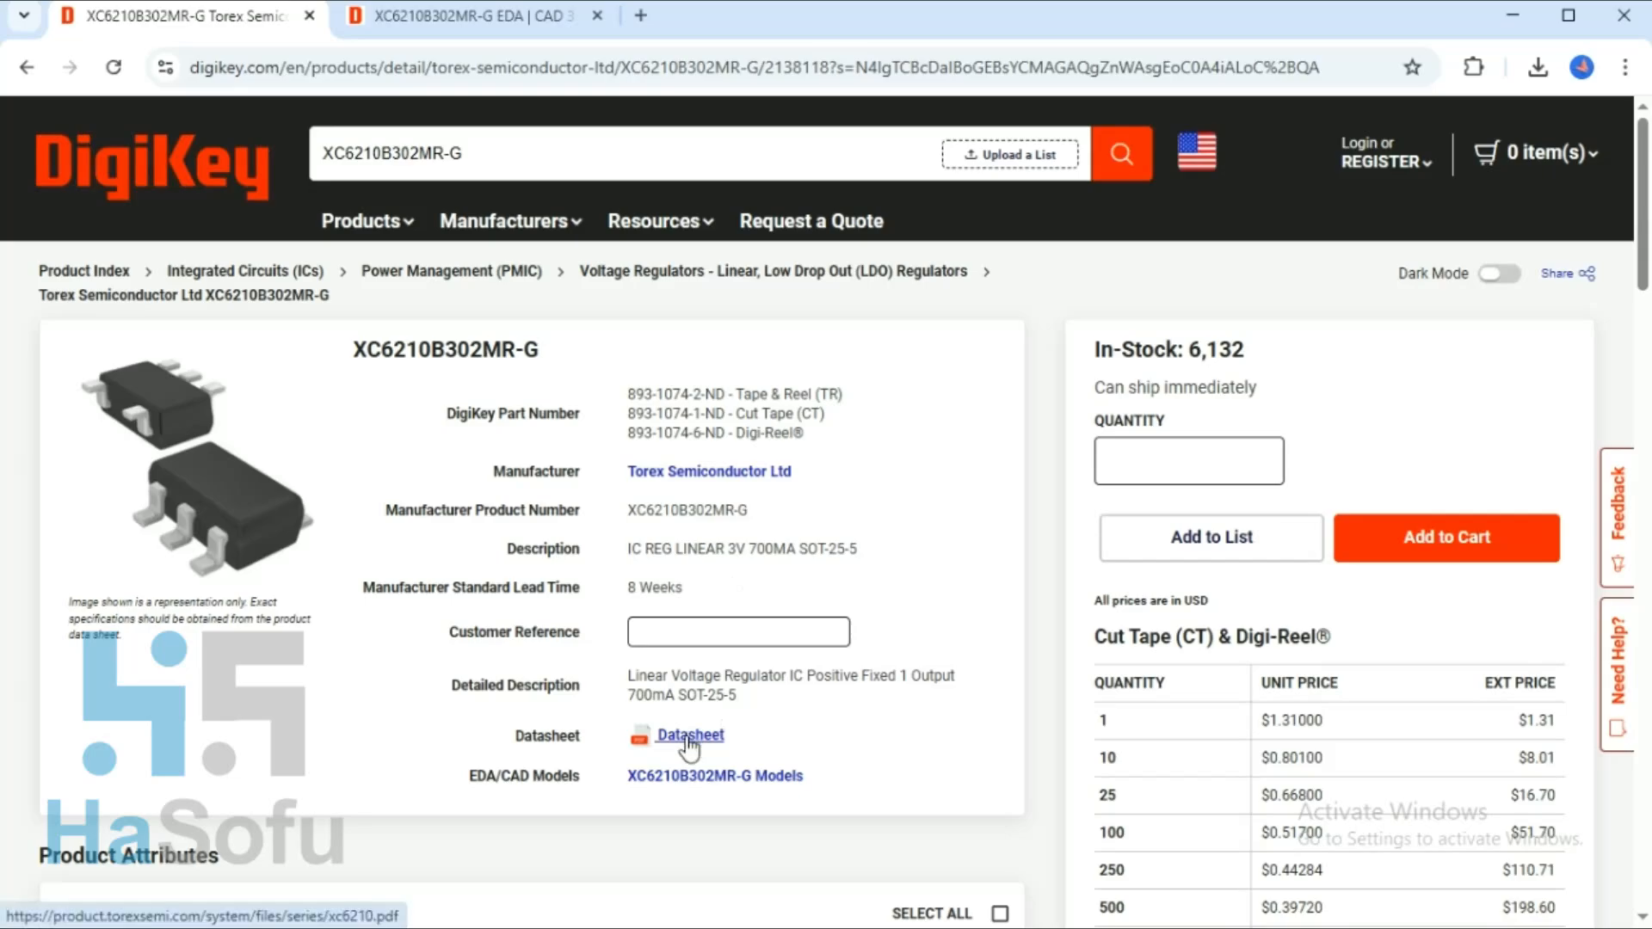
Step: Copy the datasheet link from the regulator's DigiKey page into the Datasheet field of the XC6210B302MR-G_LDO symbol properties
right_click(691, 744)
left_click(778, 658)
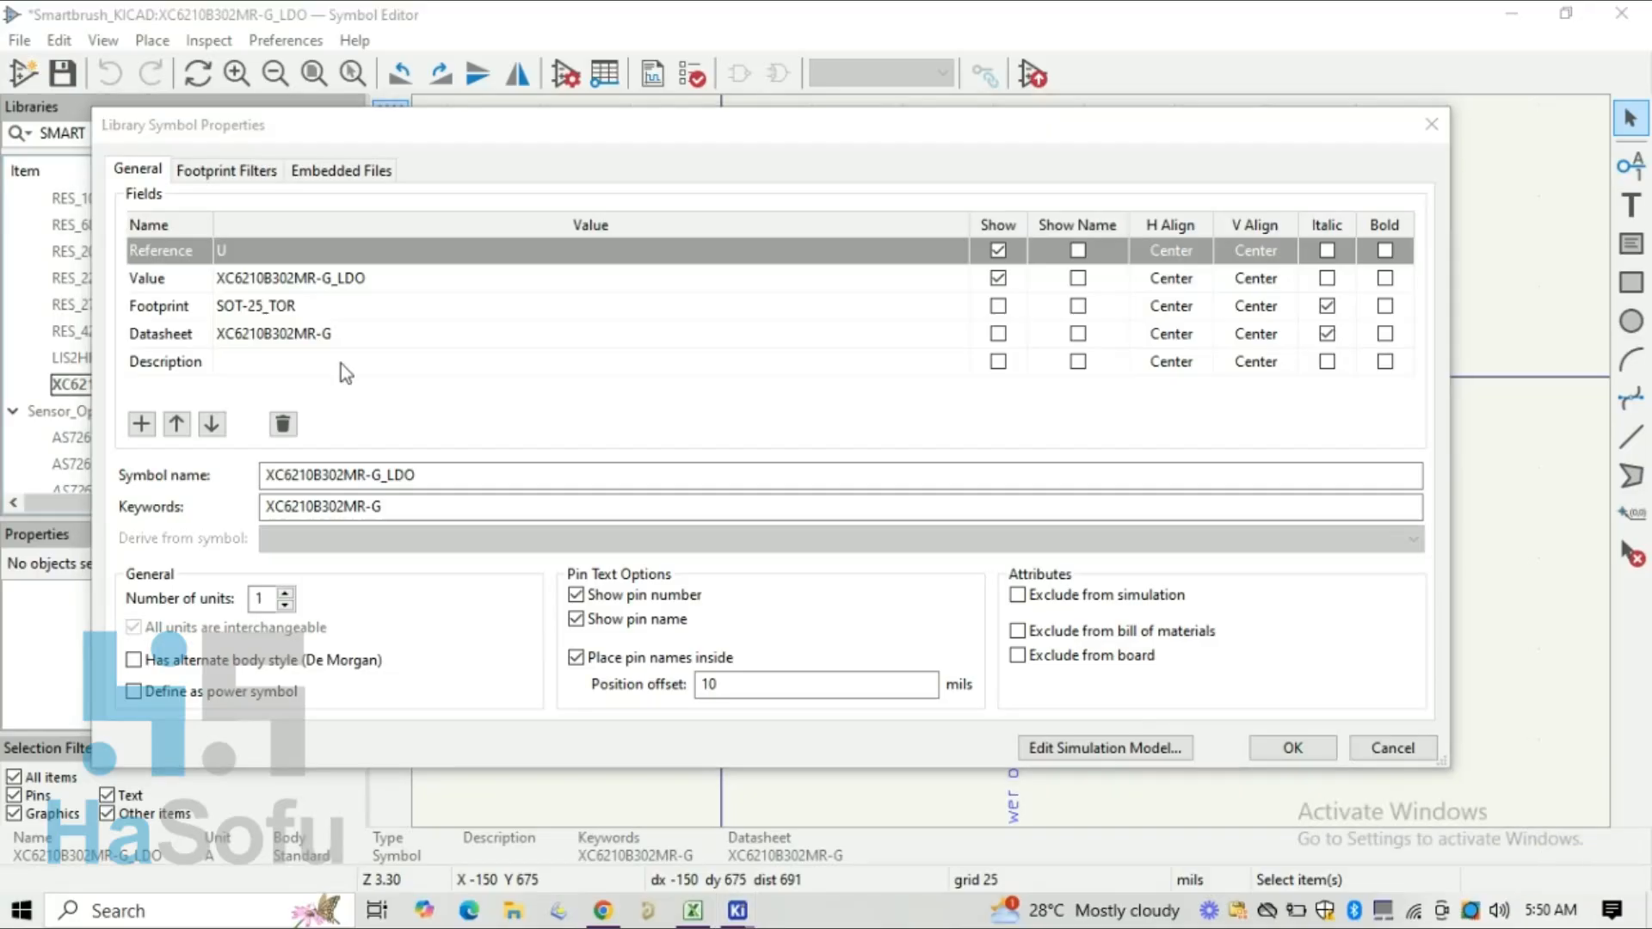
left_click(379, 336)
key("ctrl+v")
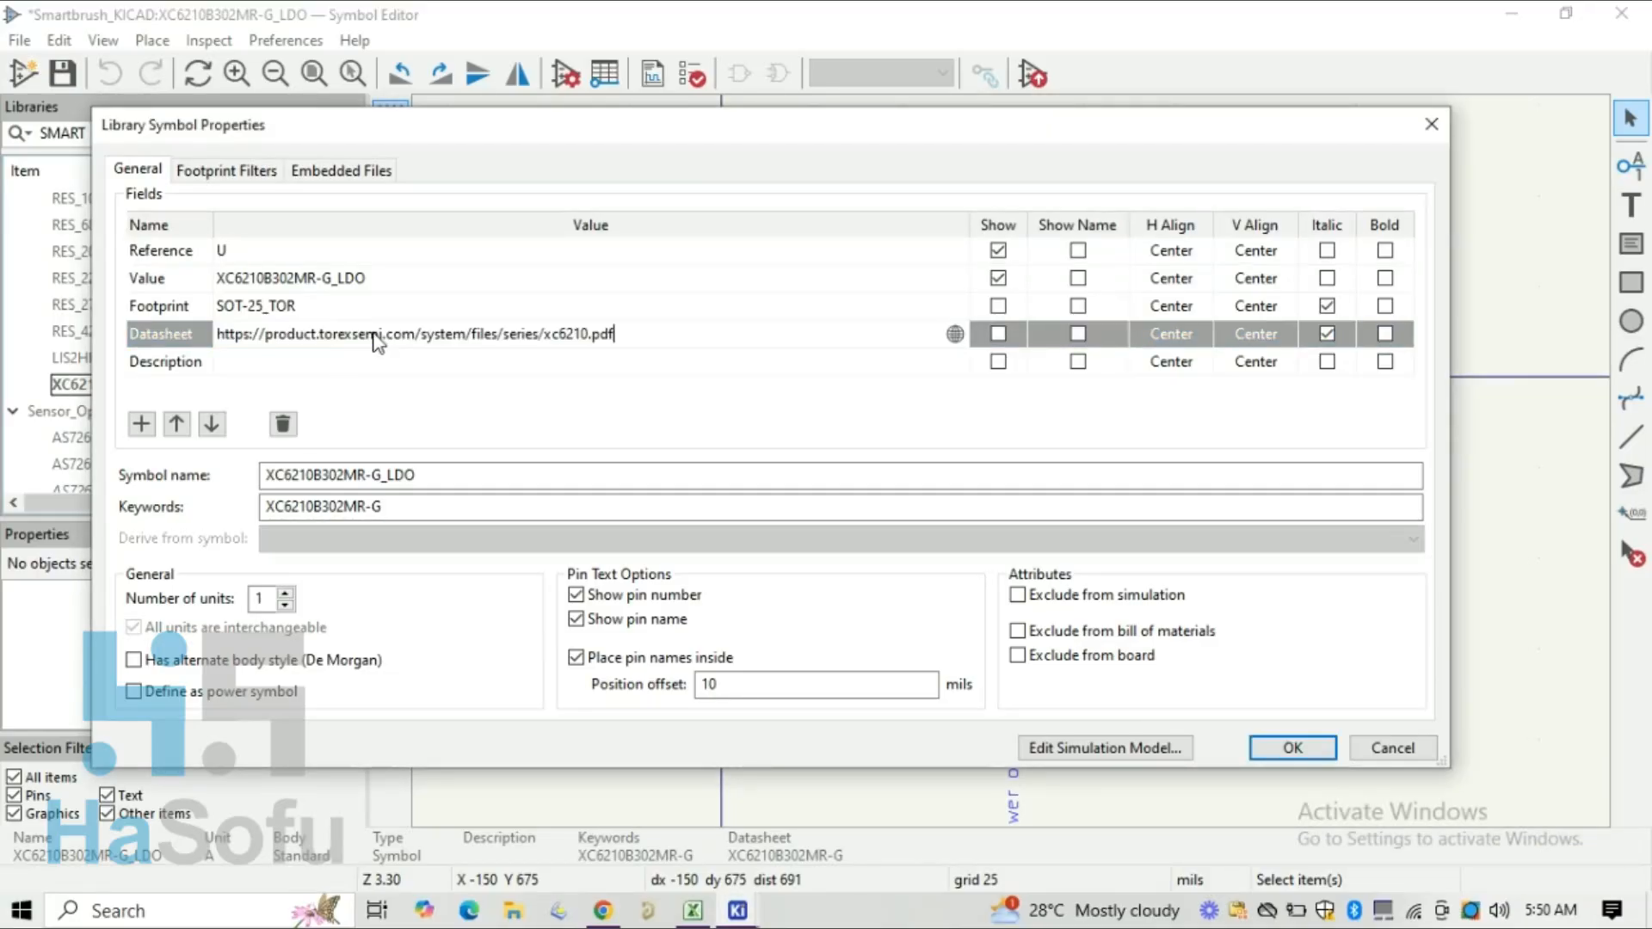
left_click(43, 645)
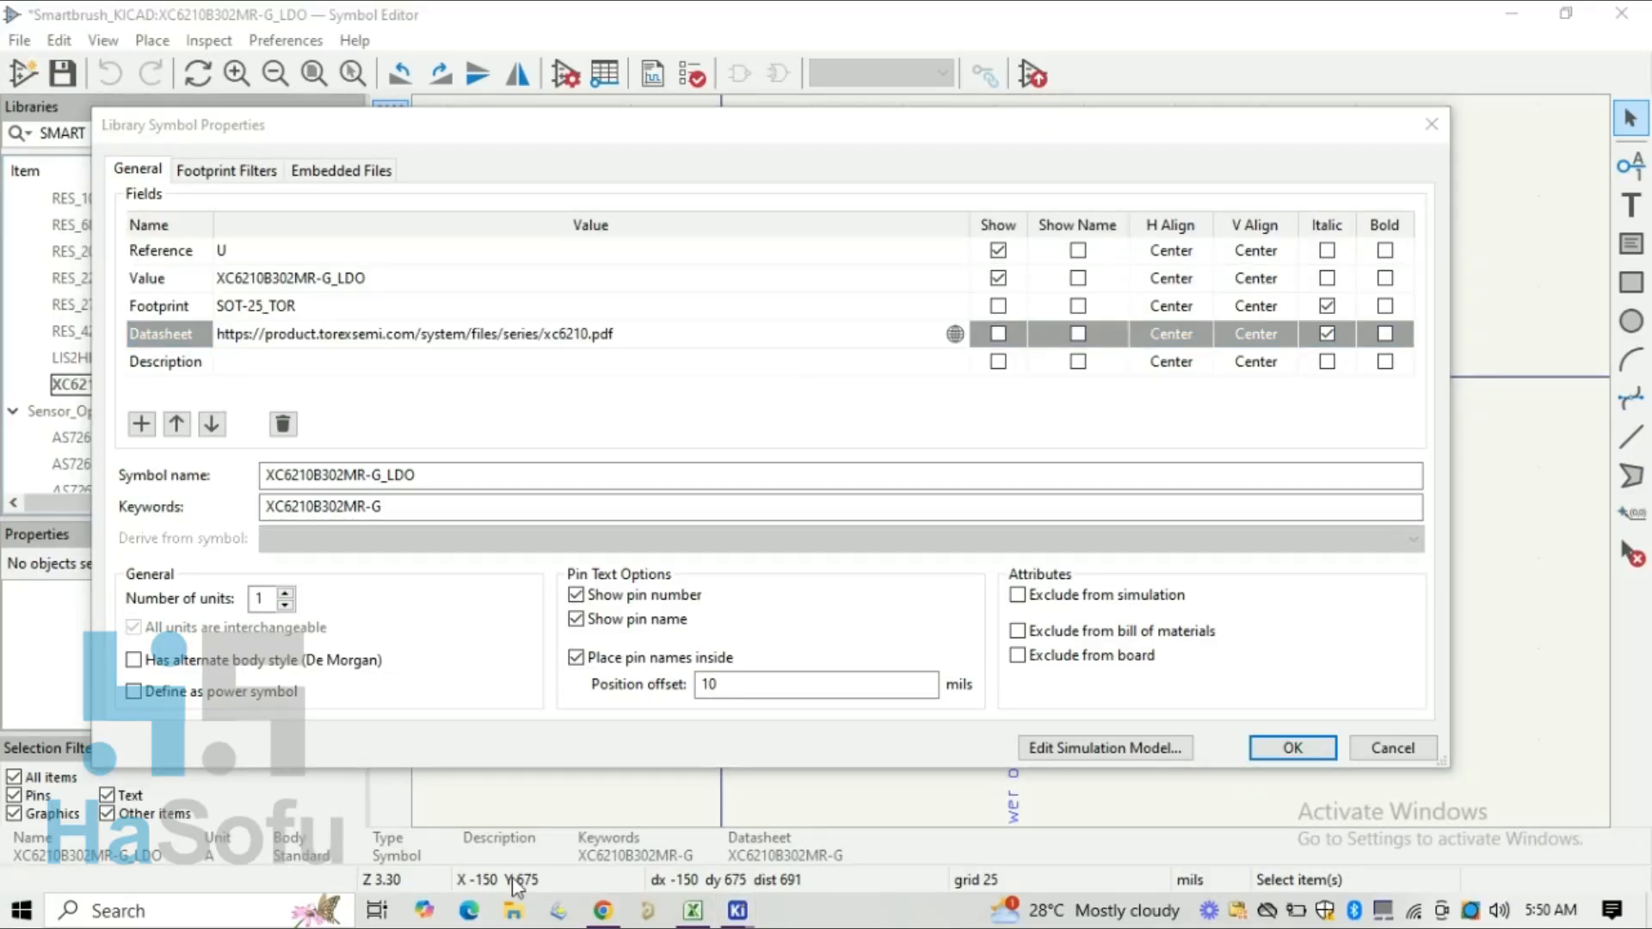
Step: Copy DigiKey's detailed description, "Linear Voltage Regulator IC Positive Fixed 1 Output 700mA SOT-25-5", into the symbol's Description field and apply the properties
left_click(603, 912)
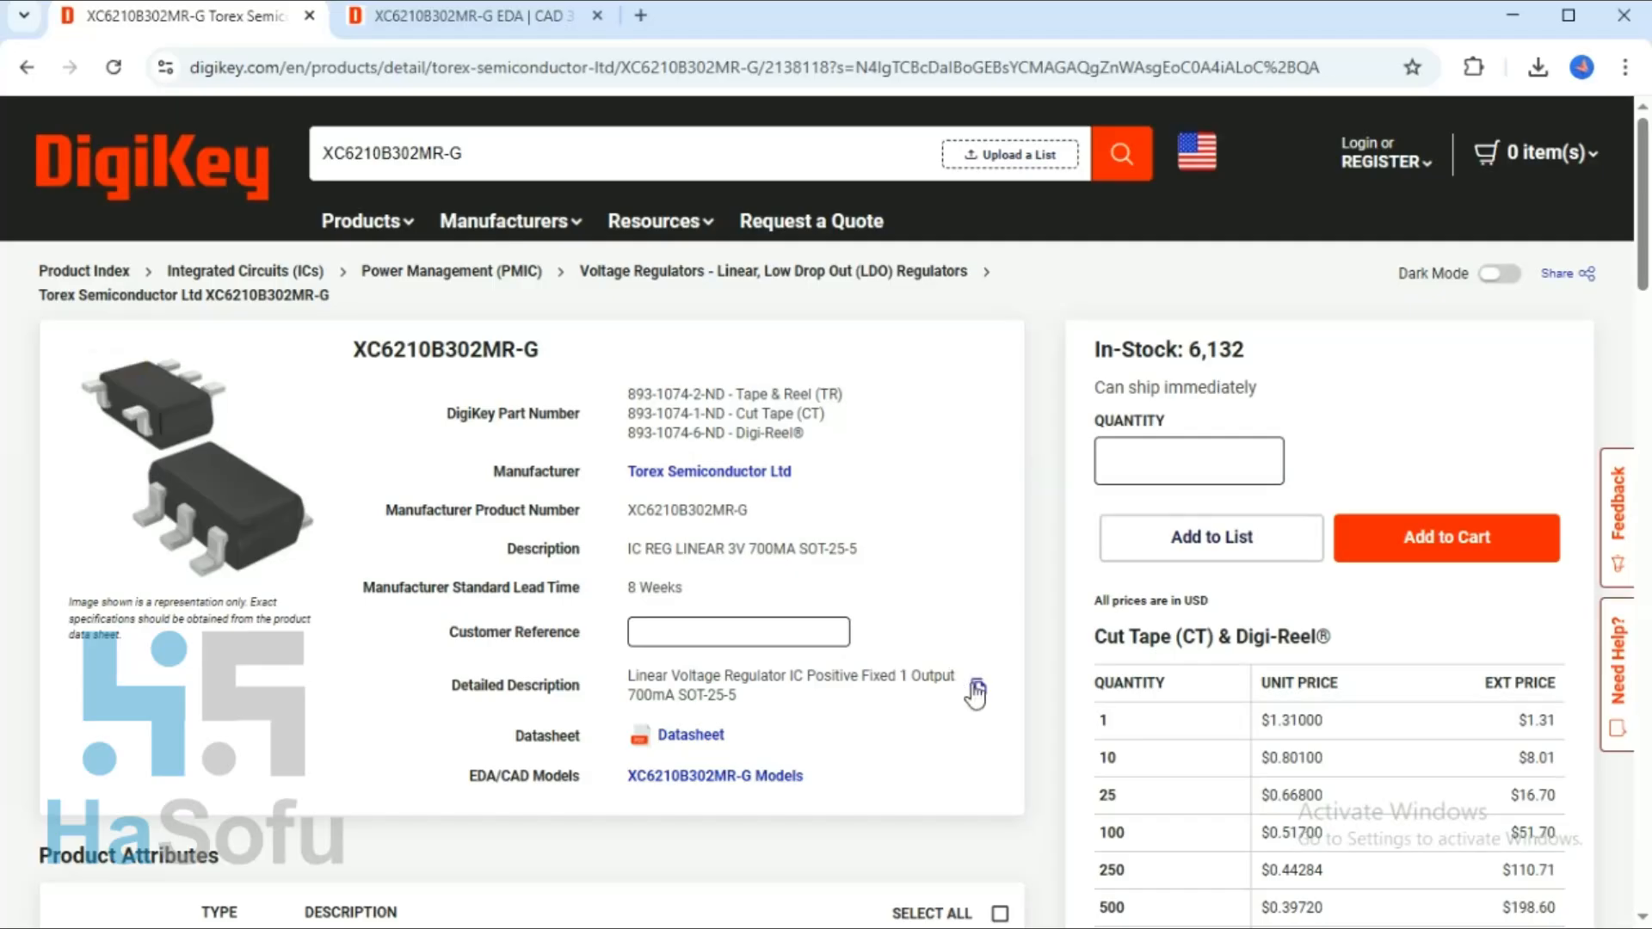
key("alt+Tab")
left_click(380, 361)
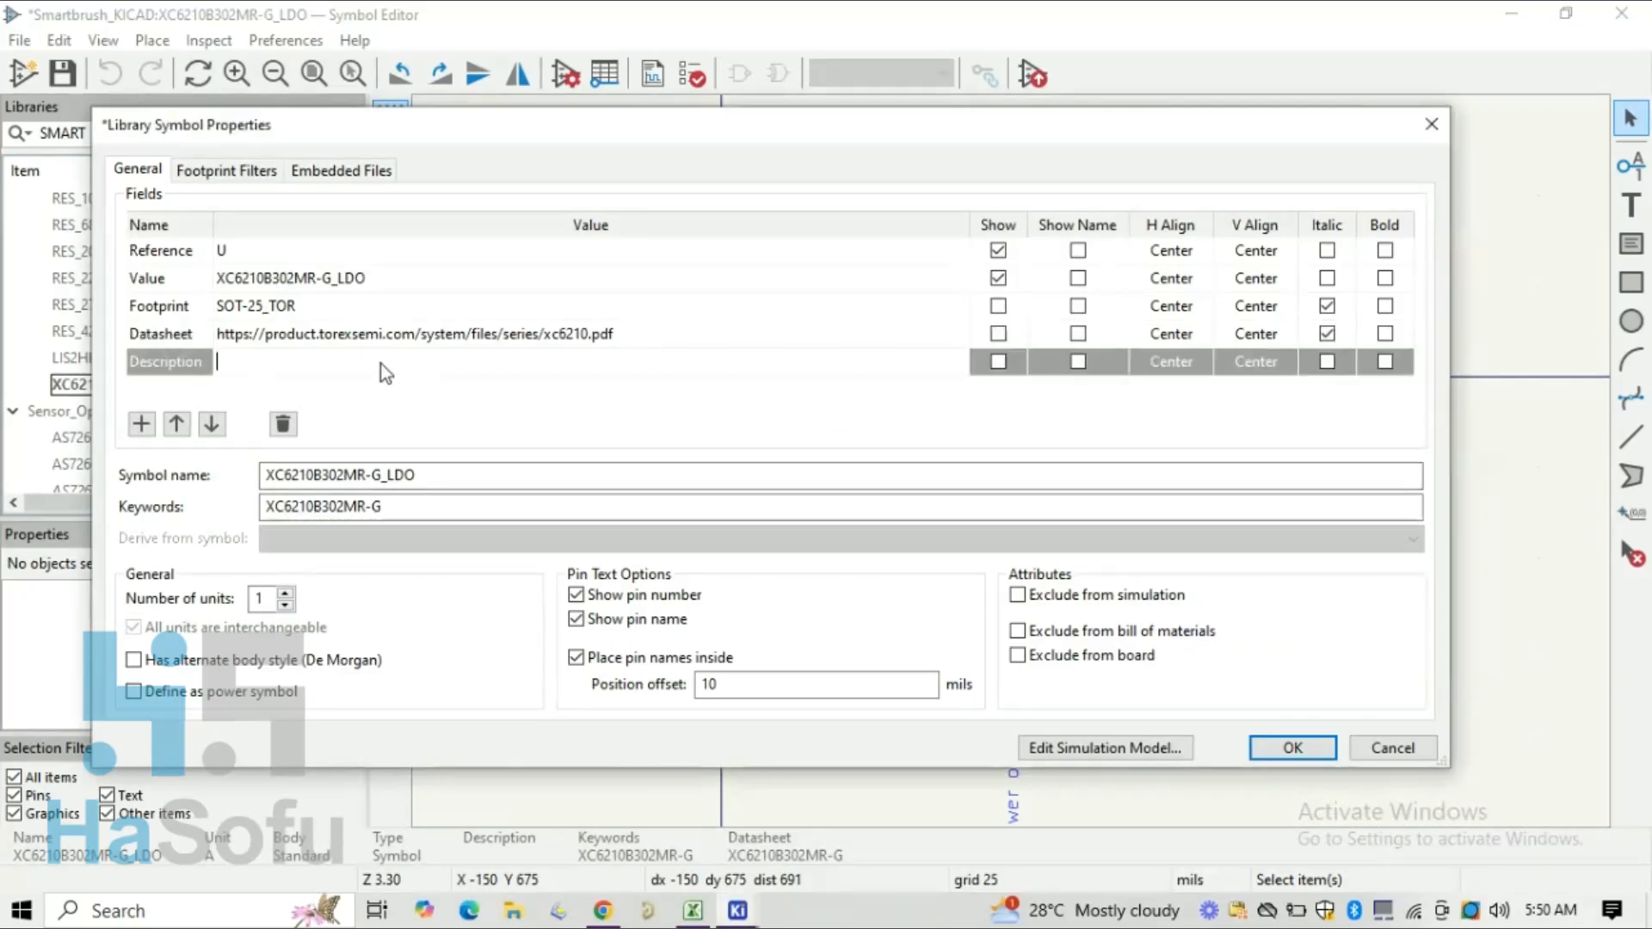
key("ctrl+v")
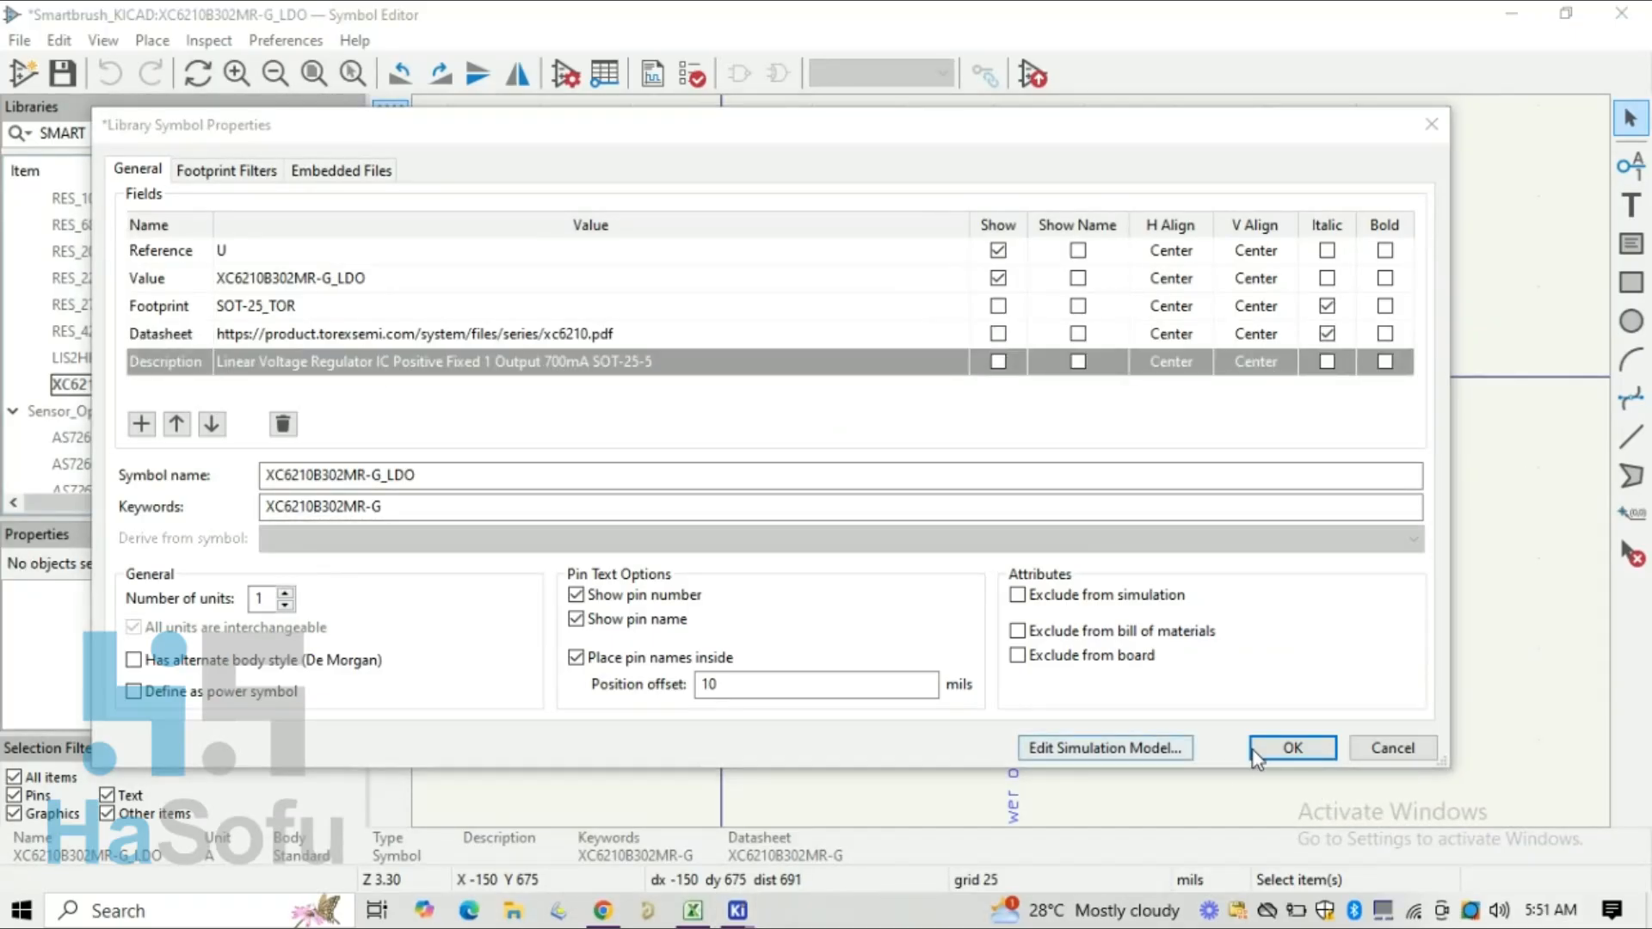
left_click(1293, 748)
Step: Switch to the Footprint Editor and import SOT-25_TOR-L.kicad_mod from the downloaded footprints.pretty folder
mouse_move(740, 910)
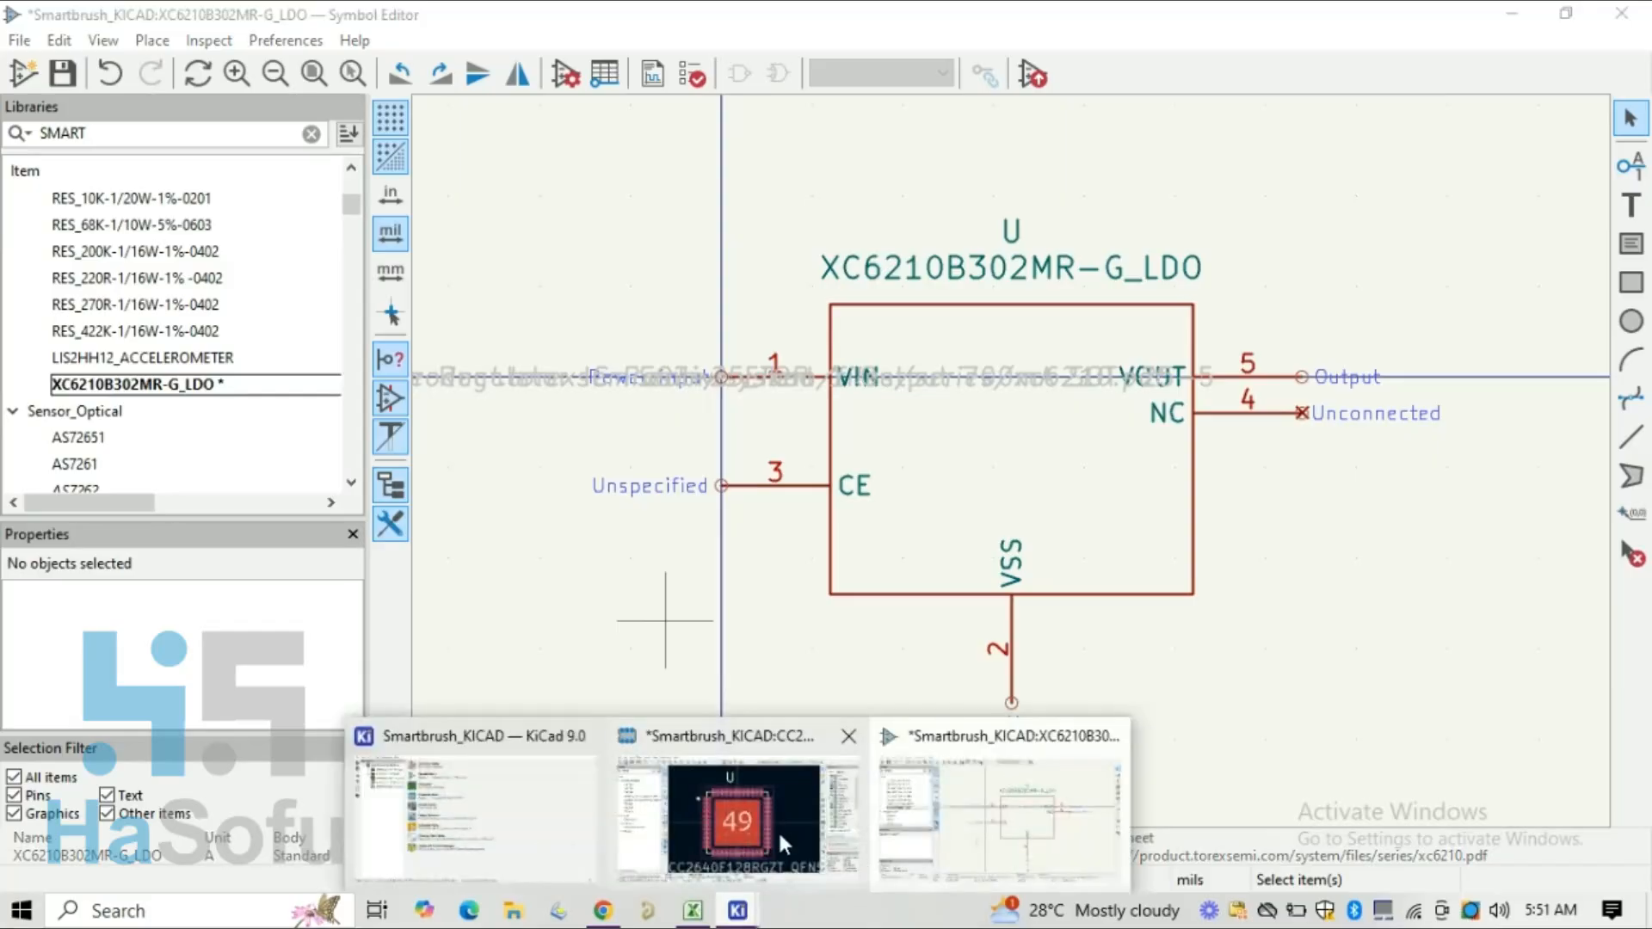
left_click(778, 829)
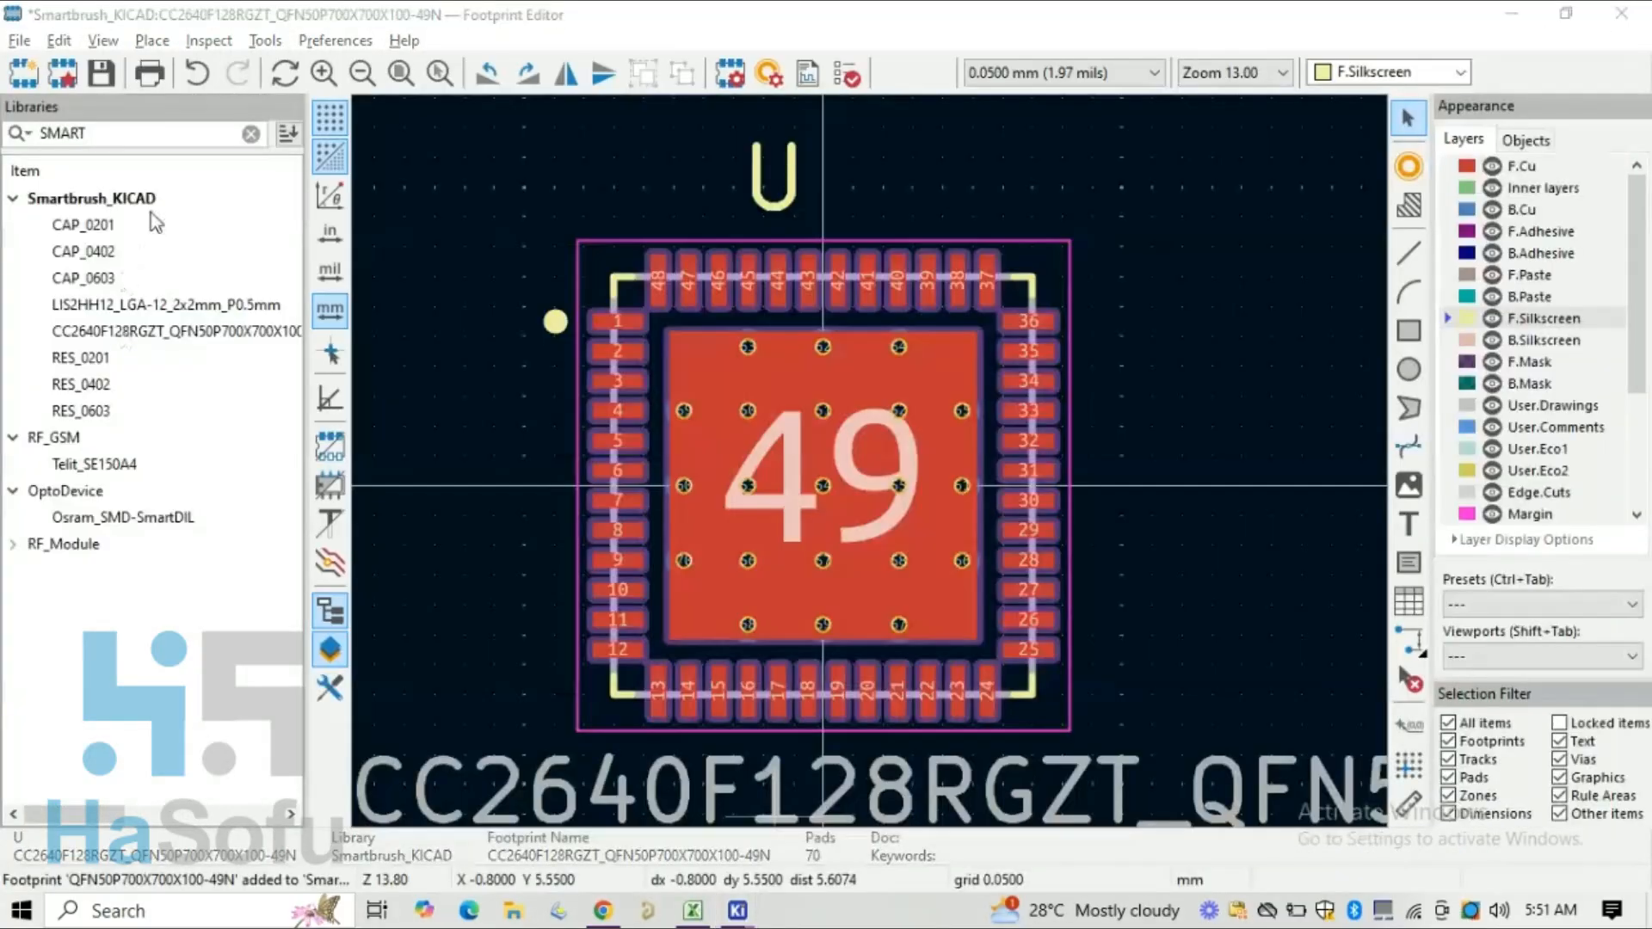
right_click(151, 199)
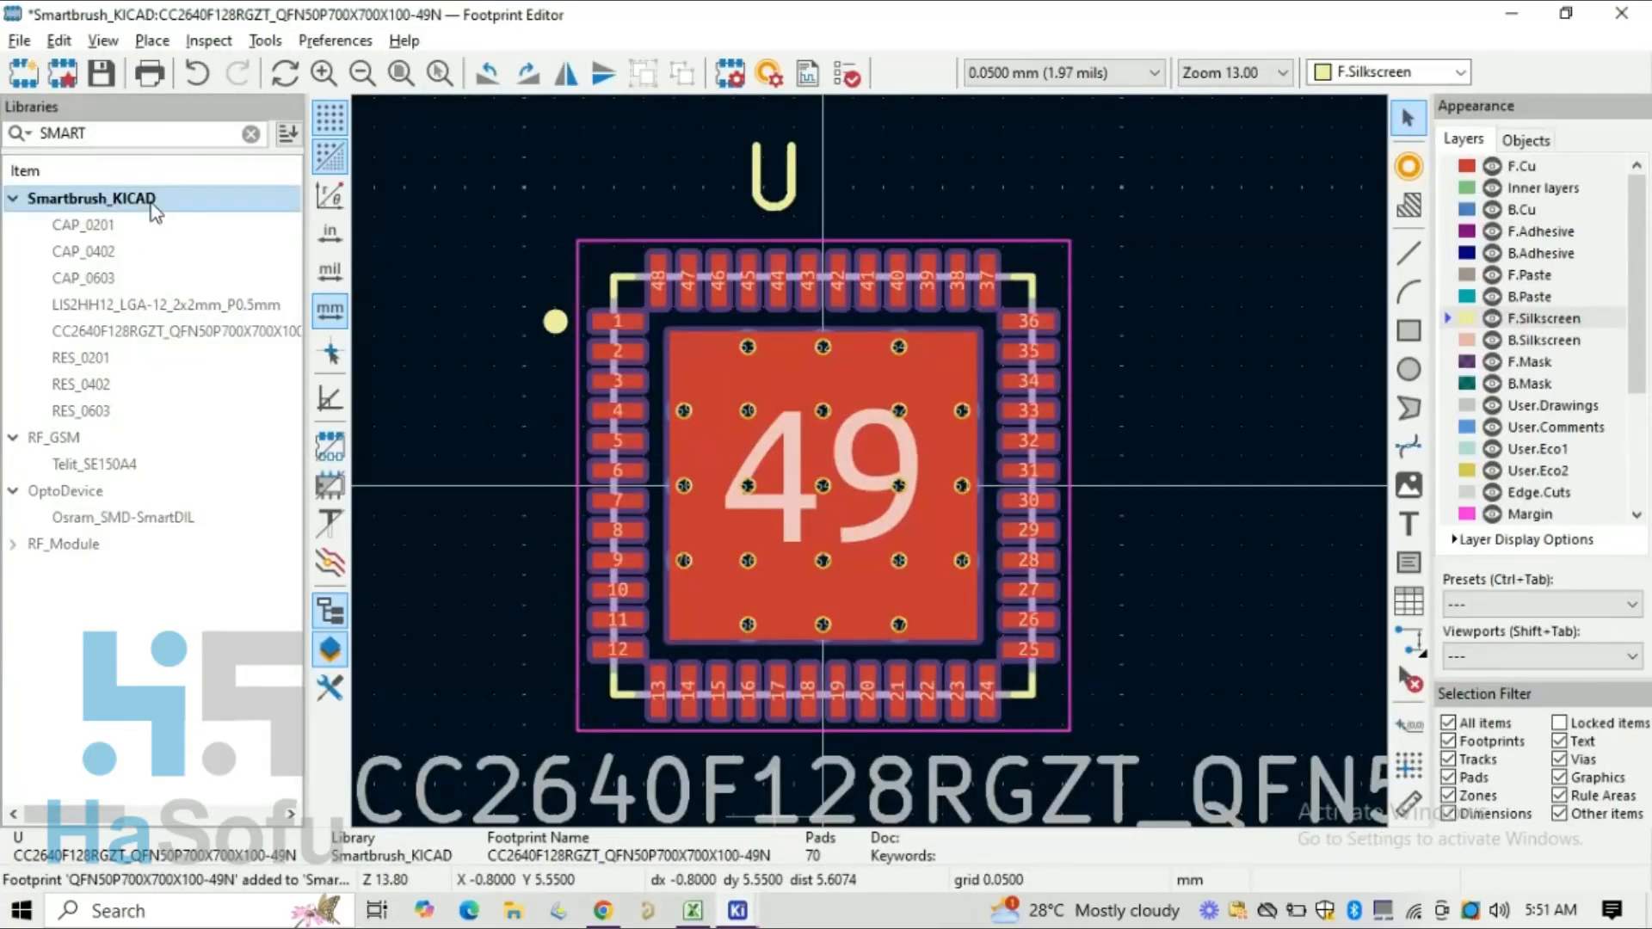
left_click(230, 500)
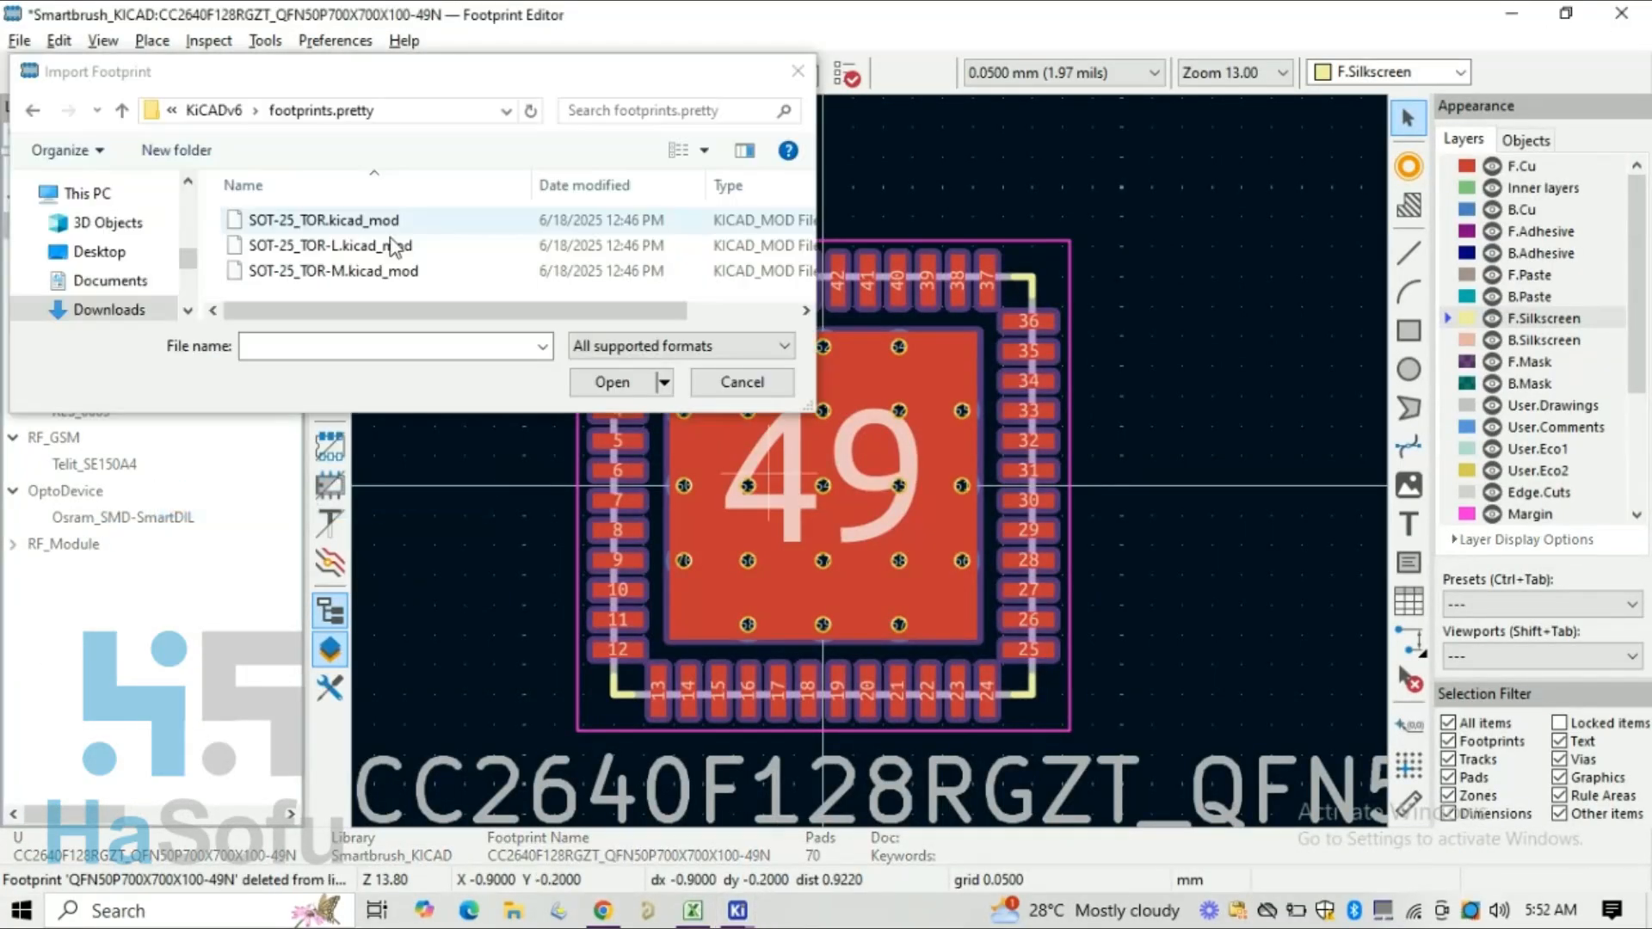
left_click(331, 243)
left_click(606, 379)
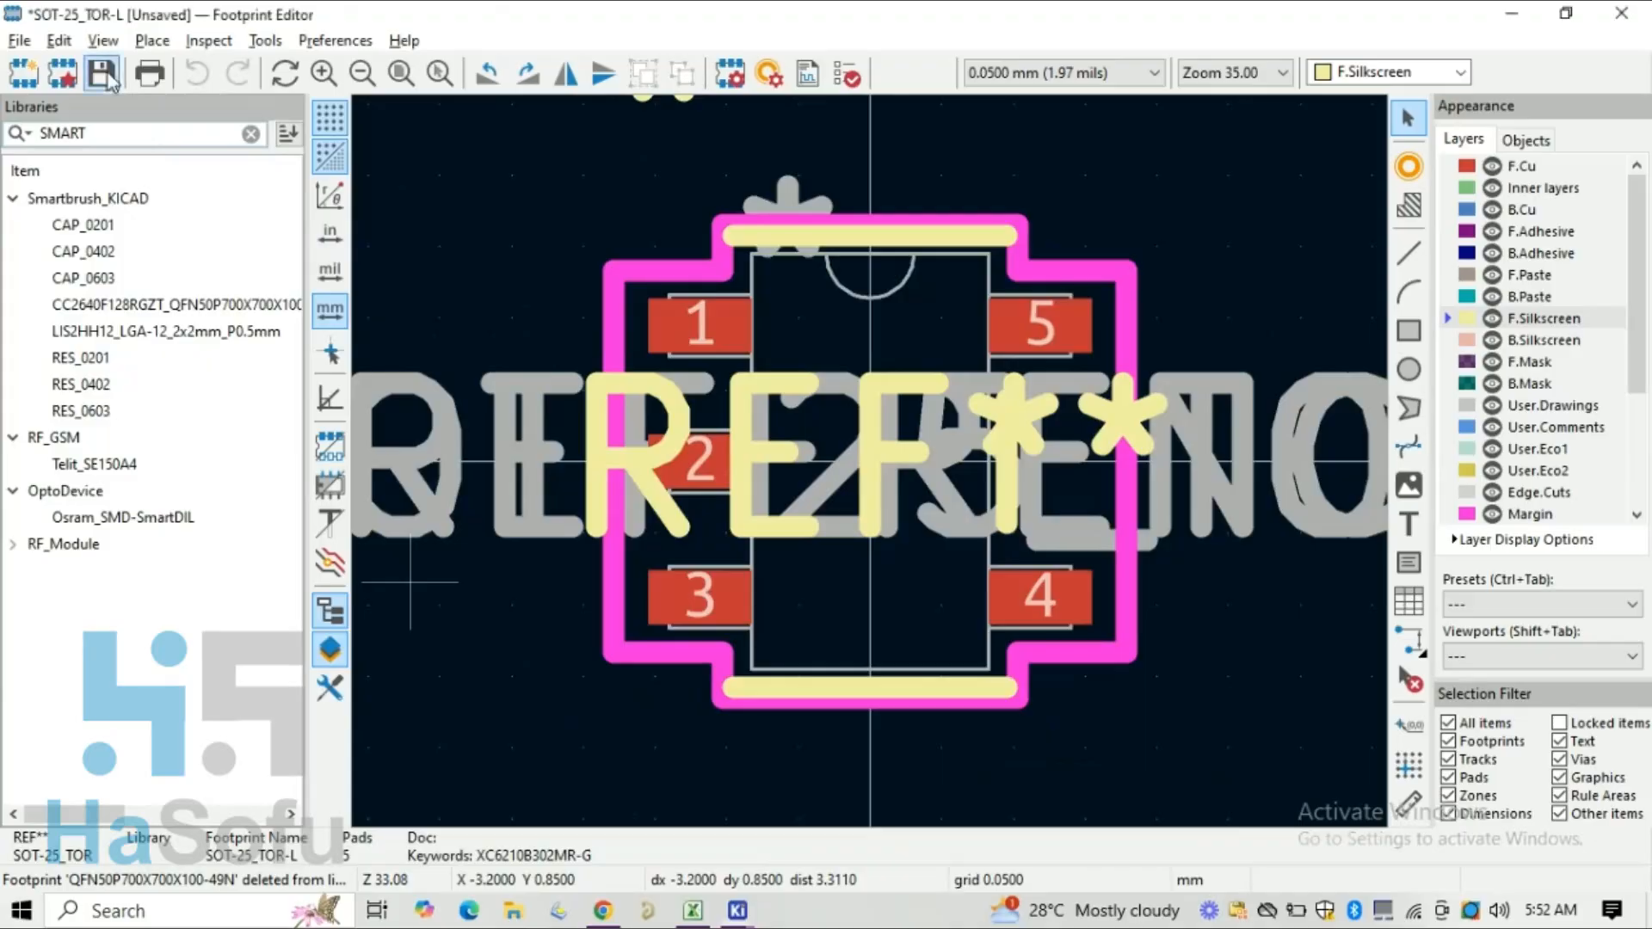
Step: Save the imported footprint as SOT-25_TOR-L in the Smartbrush_KICAD library
key("ctrl+s")
left_click(646, 442)
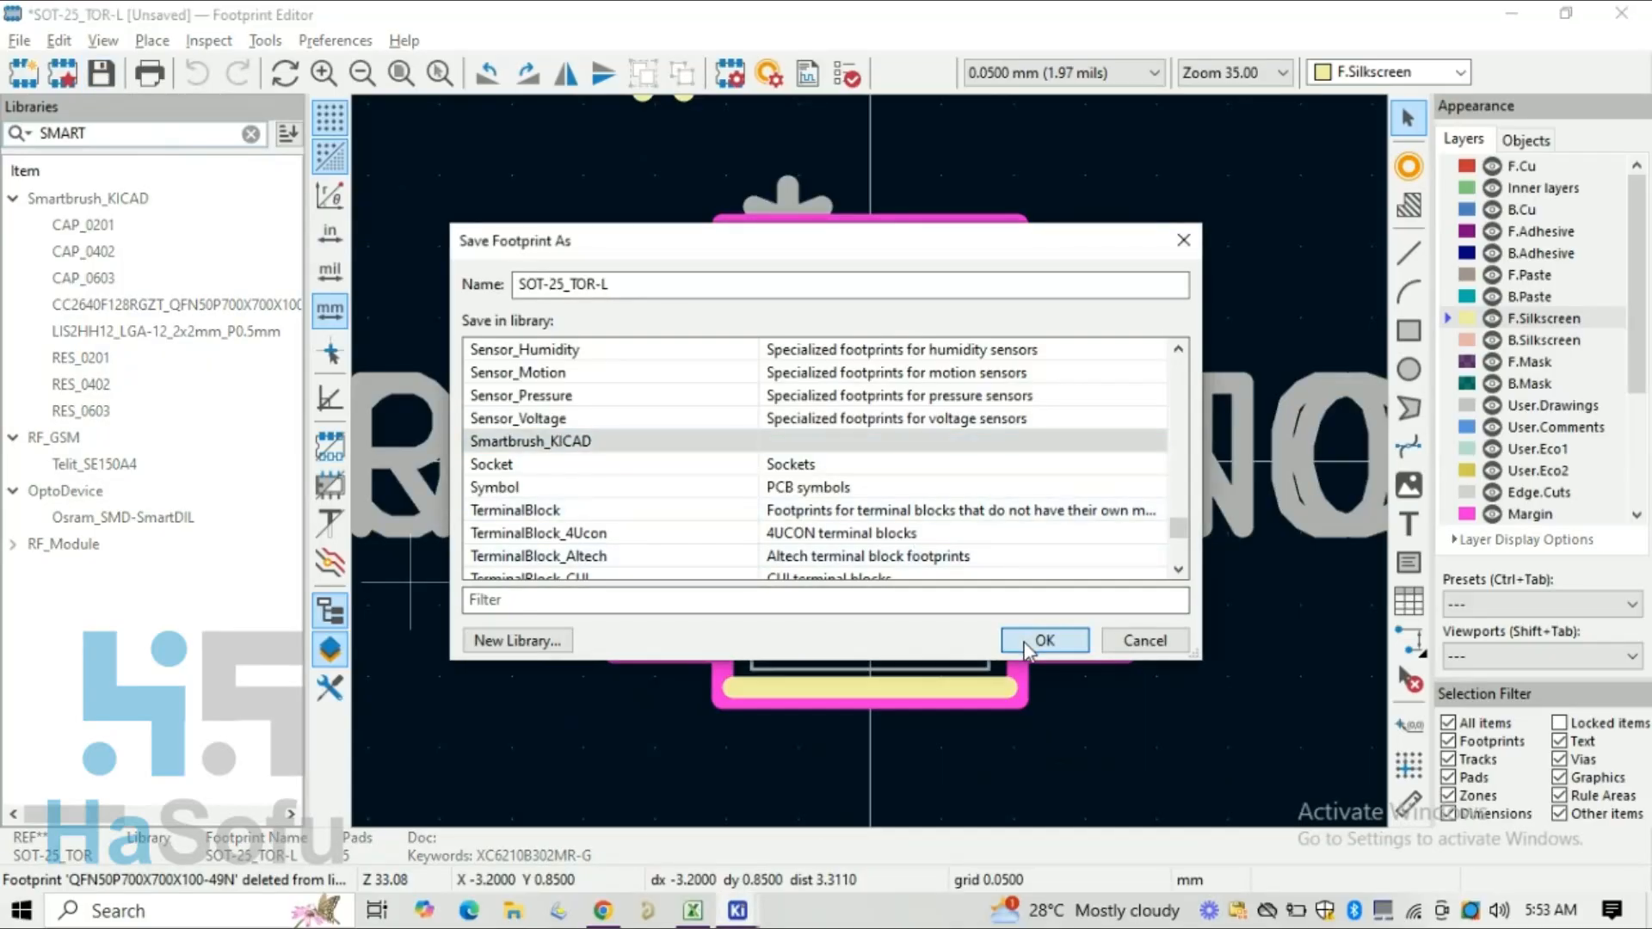
key("Return")
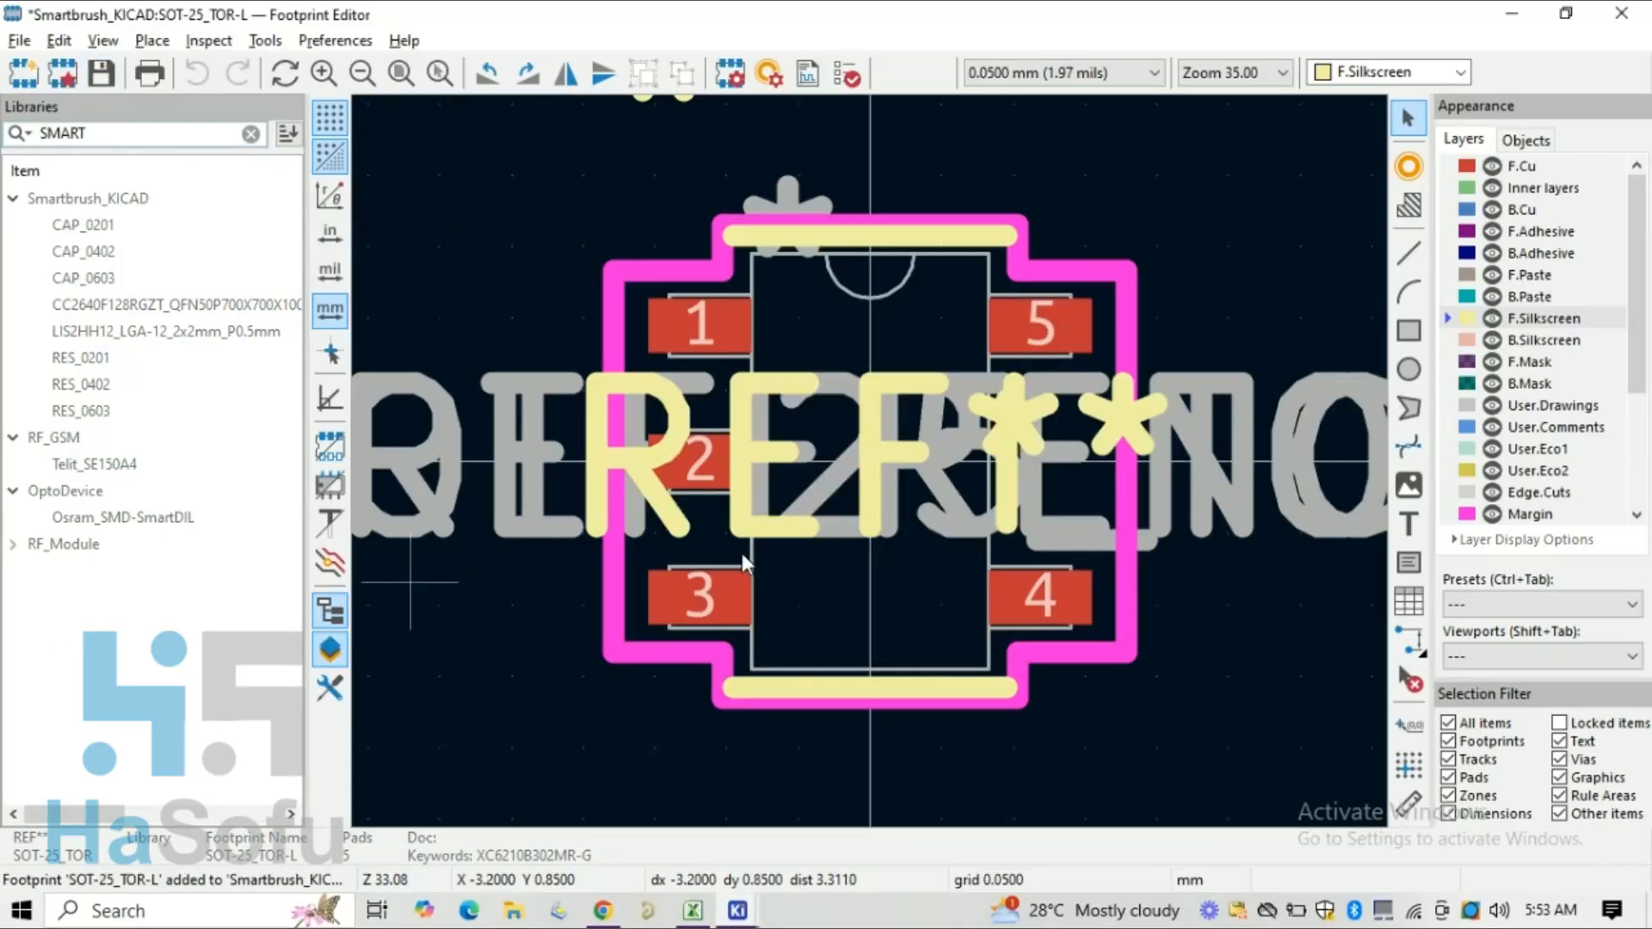